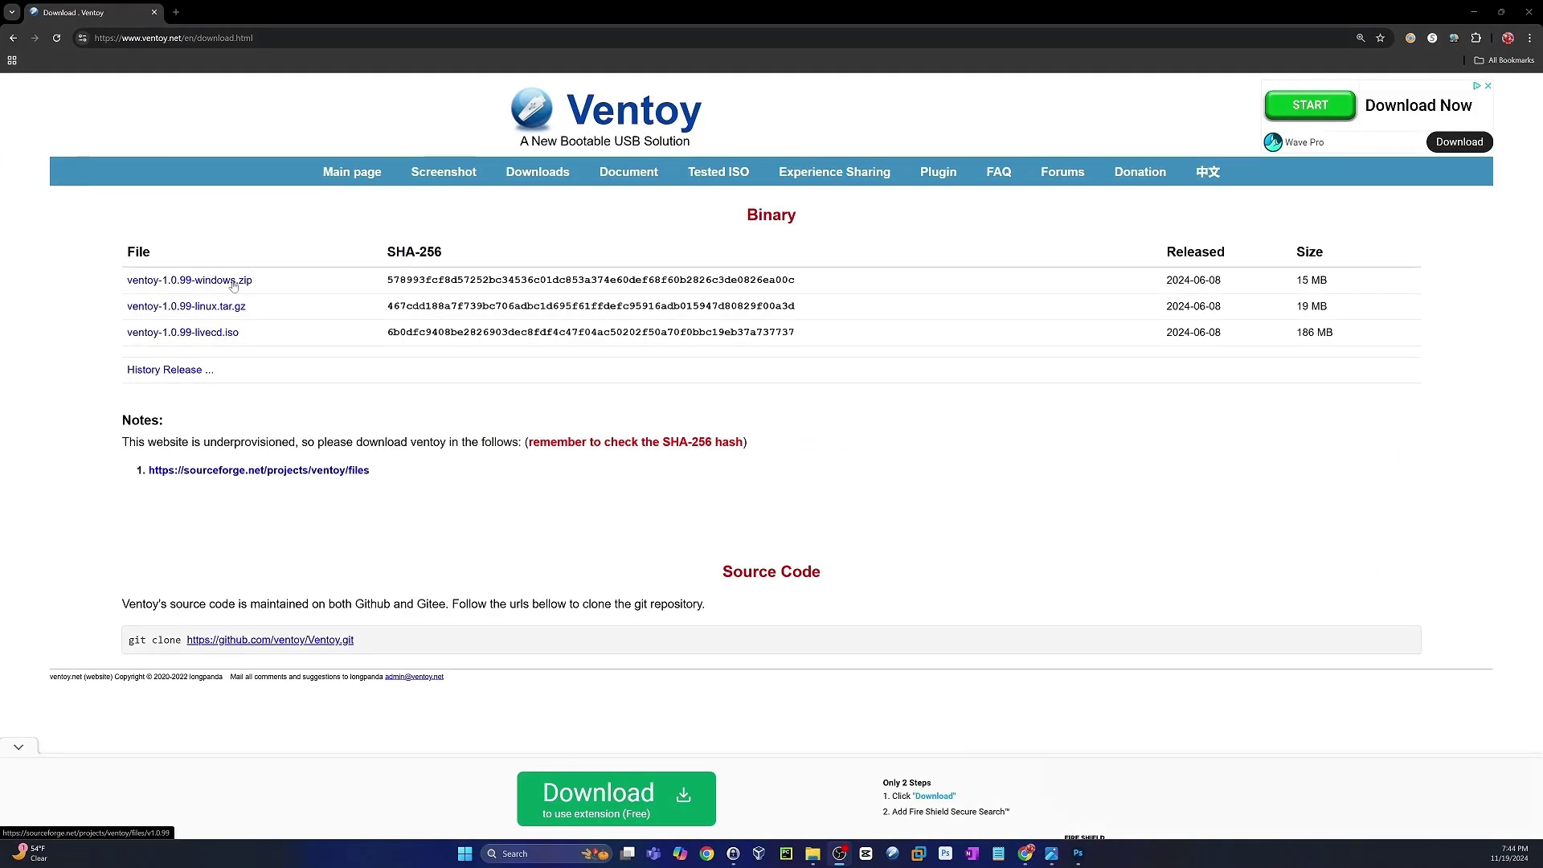
Download ventoy-1.0.99-windows.zip (15.9 MB) from the SourceForge Ventoy files listing.
click(233, 280)
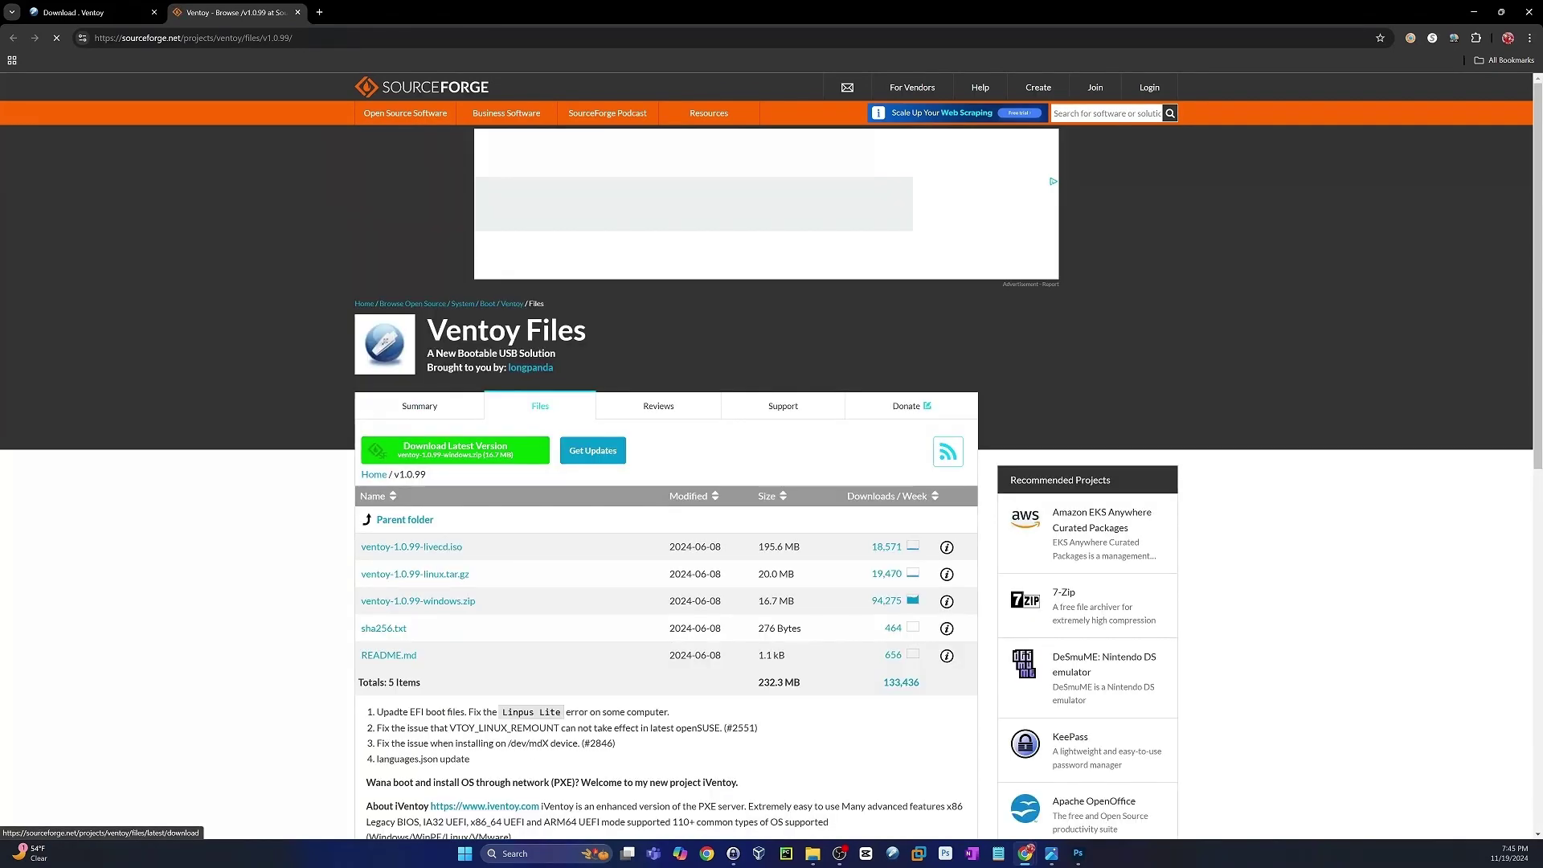
click(474, 457)
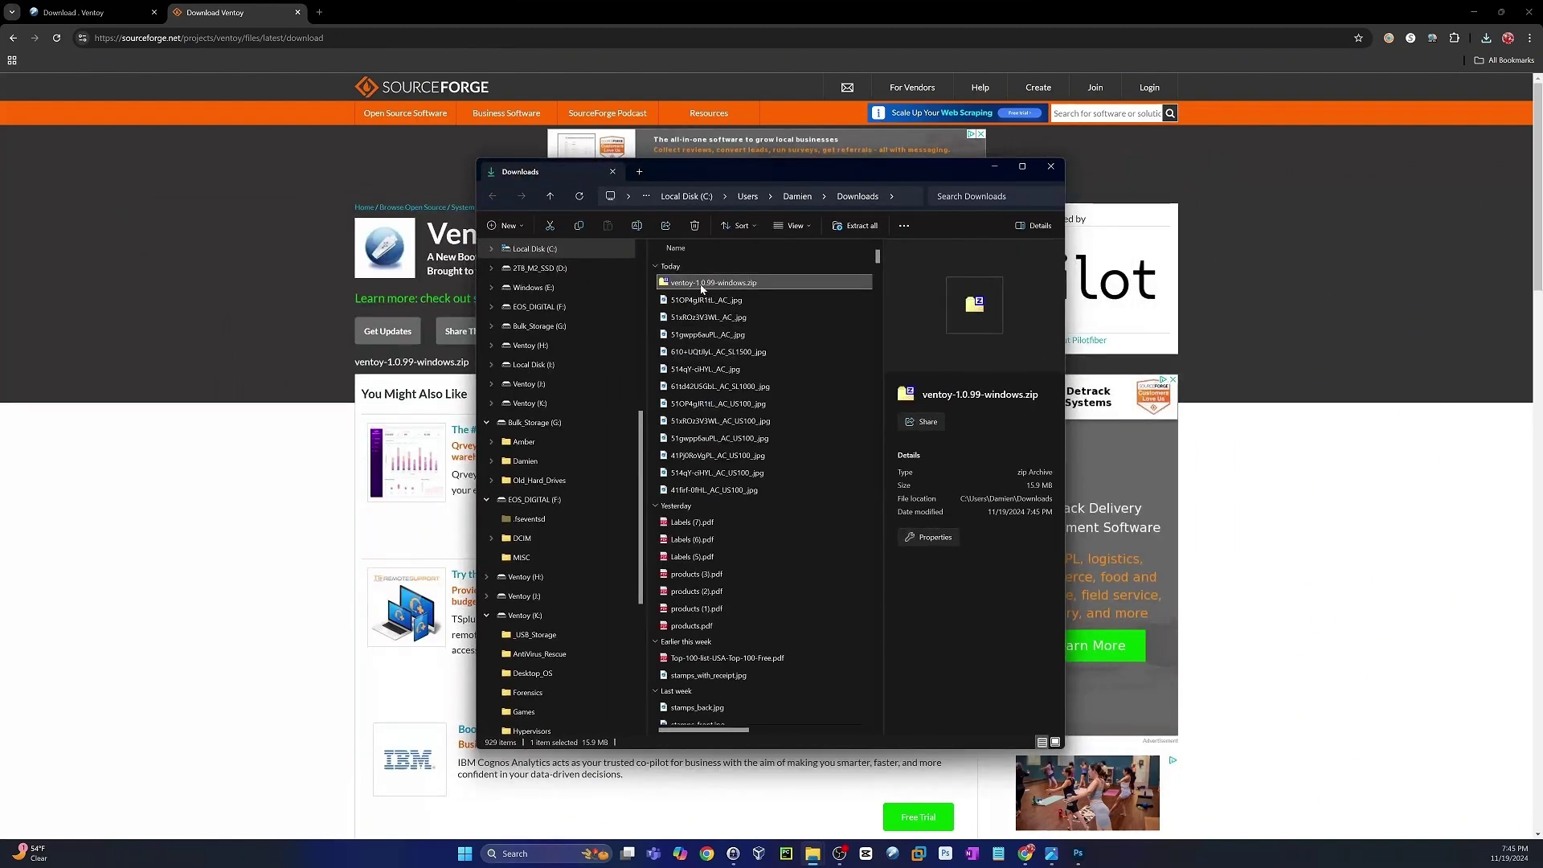
Extract ventoy-1.0.99-windows.zip with Extract All and open the resulting ventoy-1.0.99 folder.
right_click(701, 289)
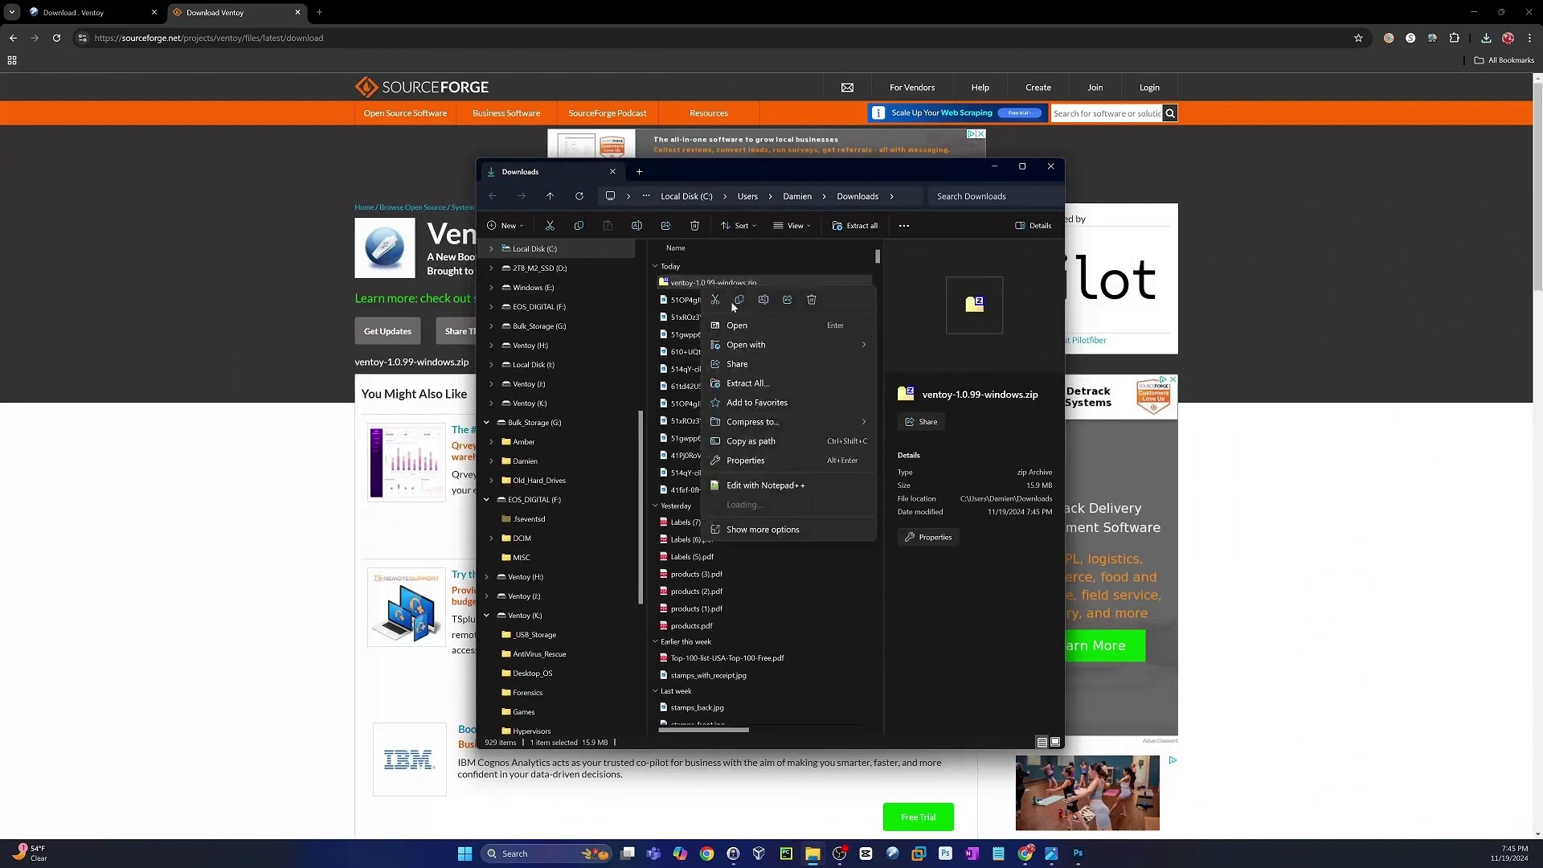
click(757, 386)
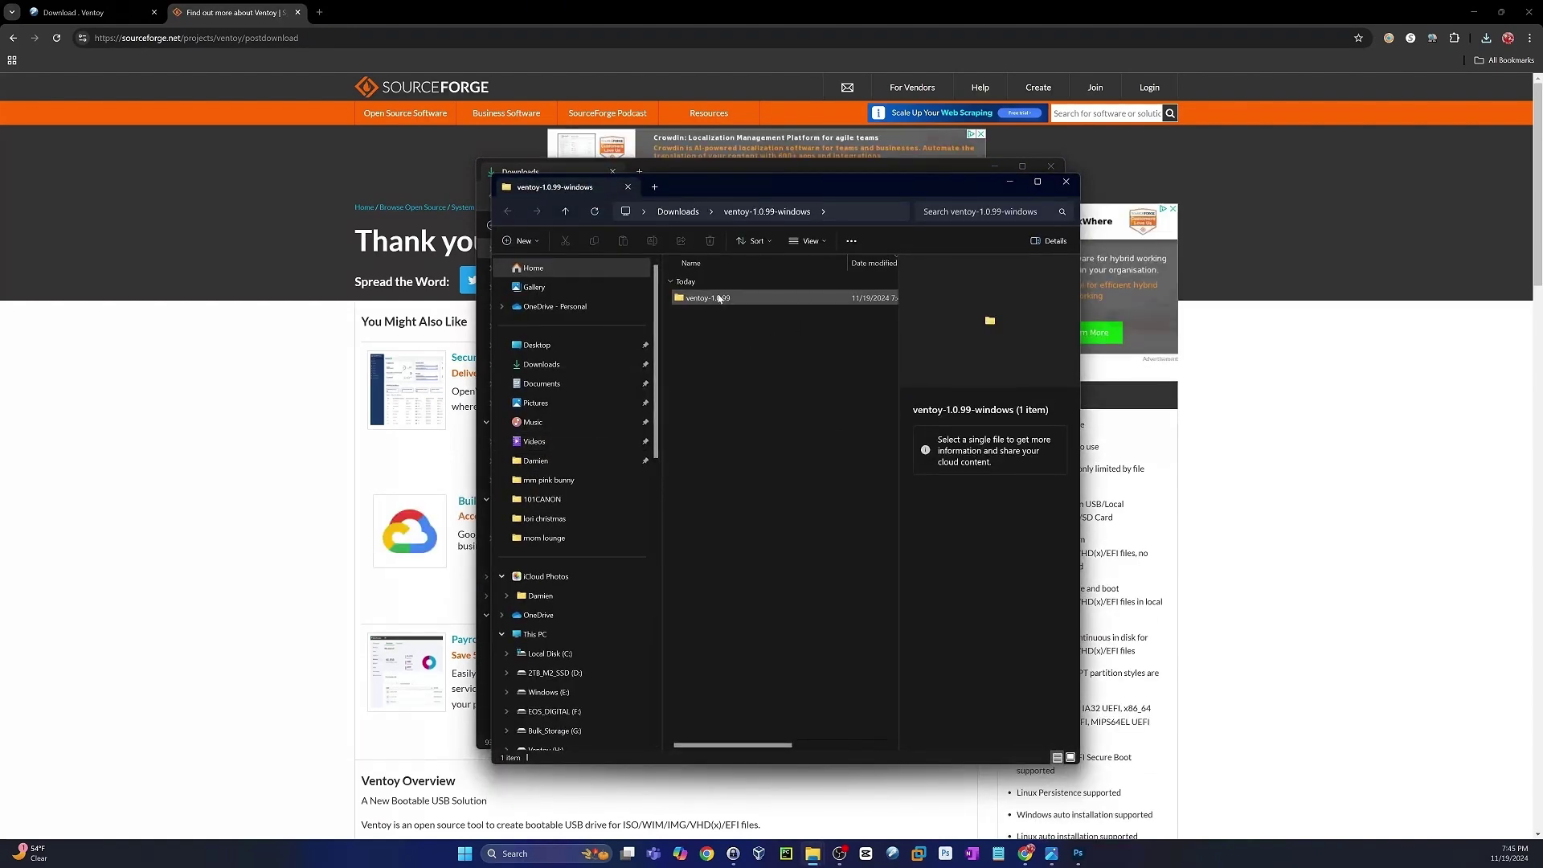
double_click(748, 303)
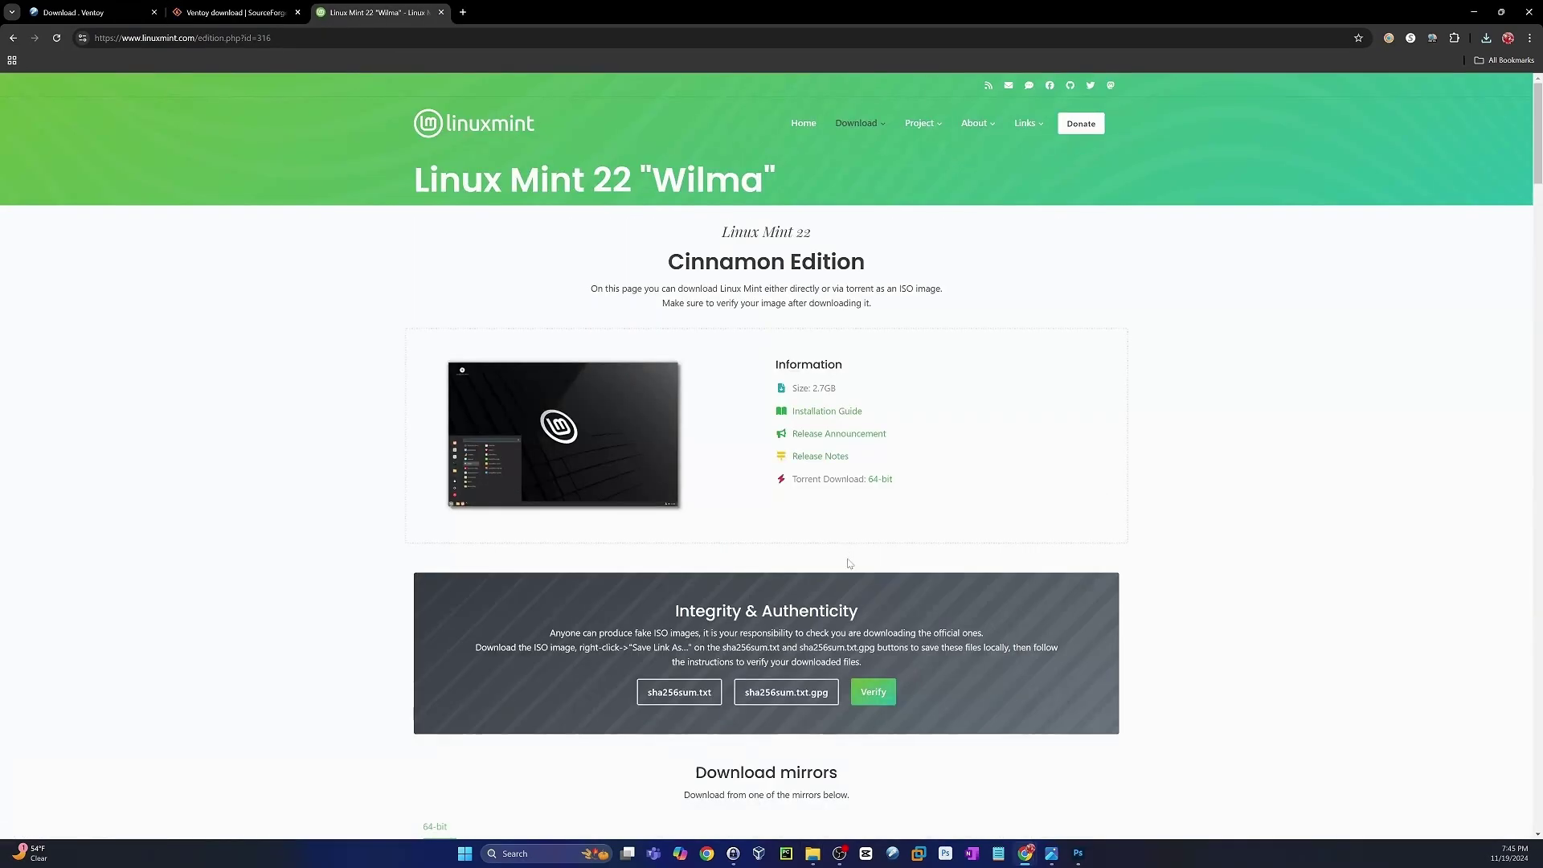
Pick the advancedhosters.com mirror for the Linux Mint 22 Cinnamon 64-bit ISO.
scroll(1176, 558, down, 3)
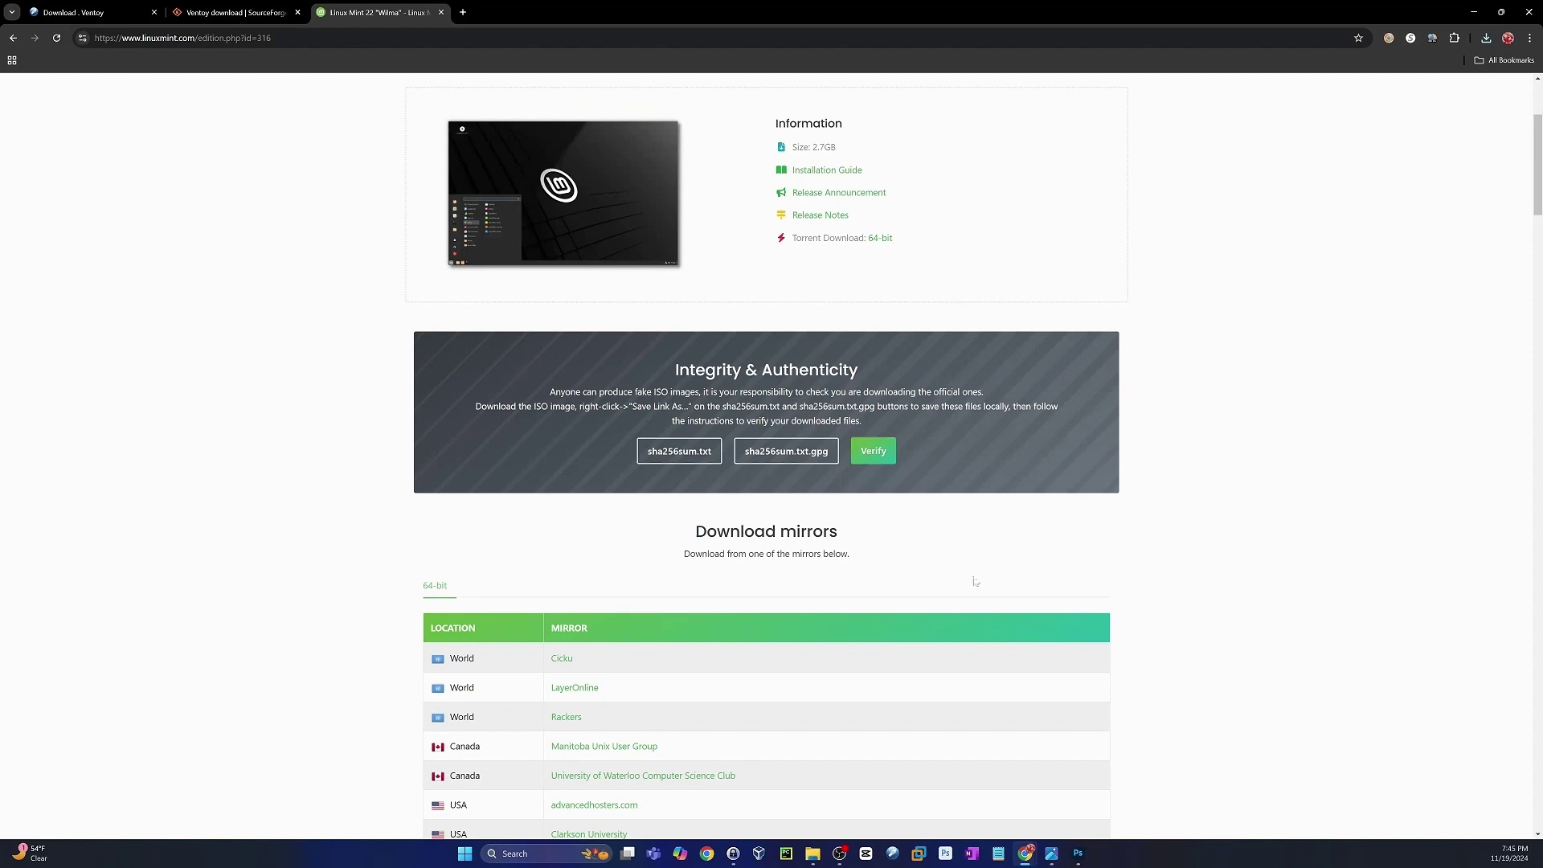
scroll(604, 792, down, 1)
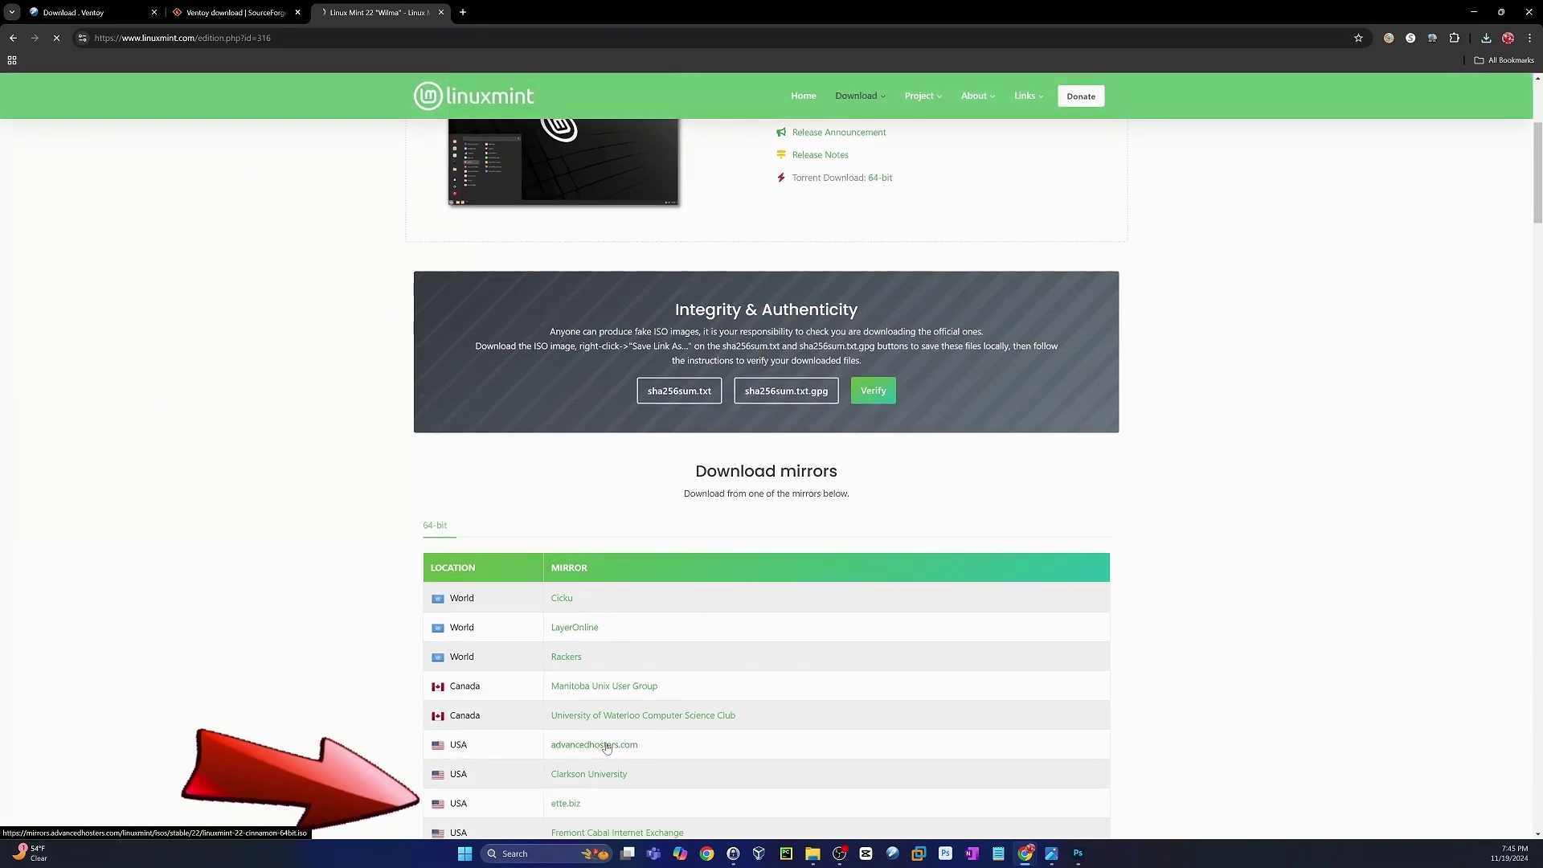
click(607, 746)
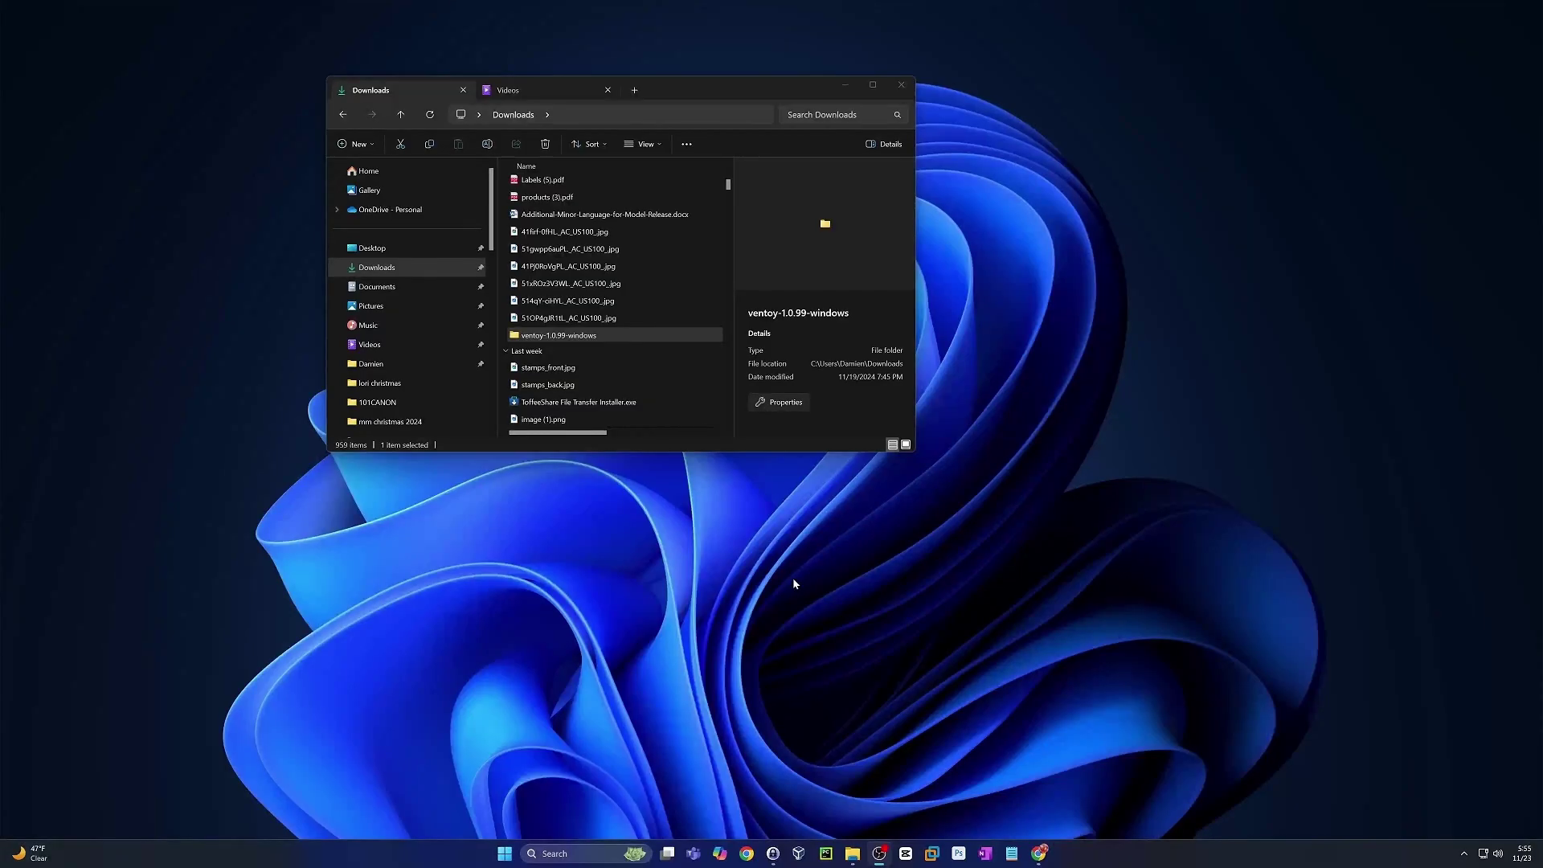
Go from Downloads into ventoy-1.0.99-windows, then into its ventoy-1.0.99 subfolder.
double_click(555, 335)
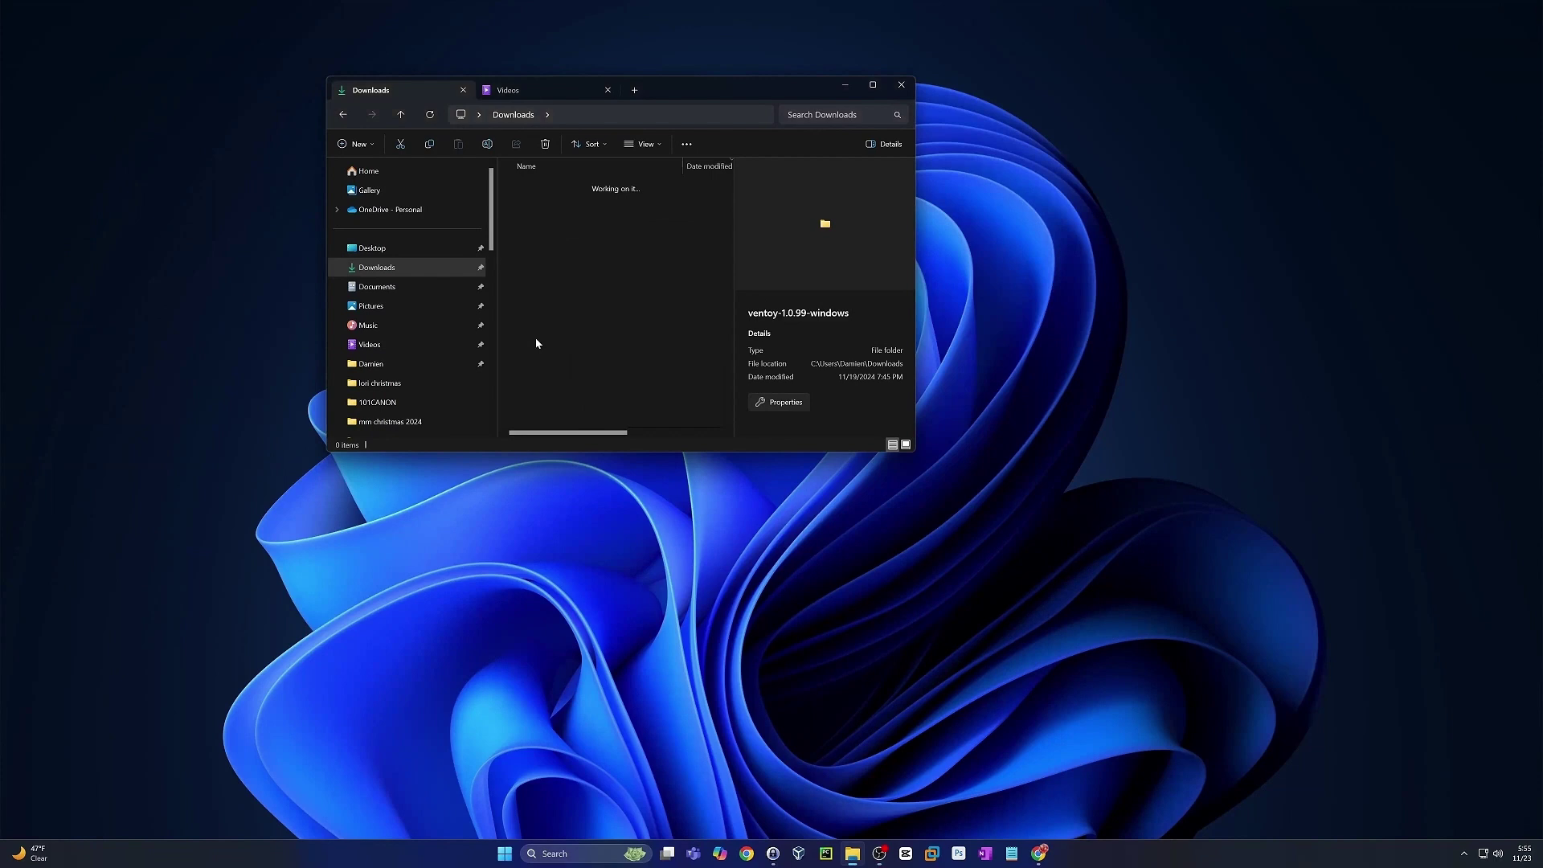
double_click(534, 201)
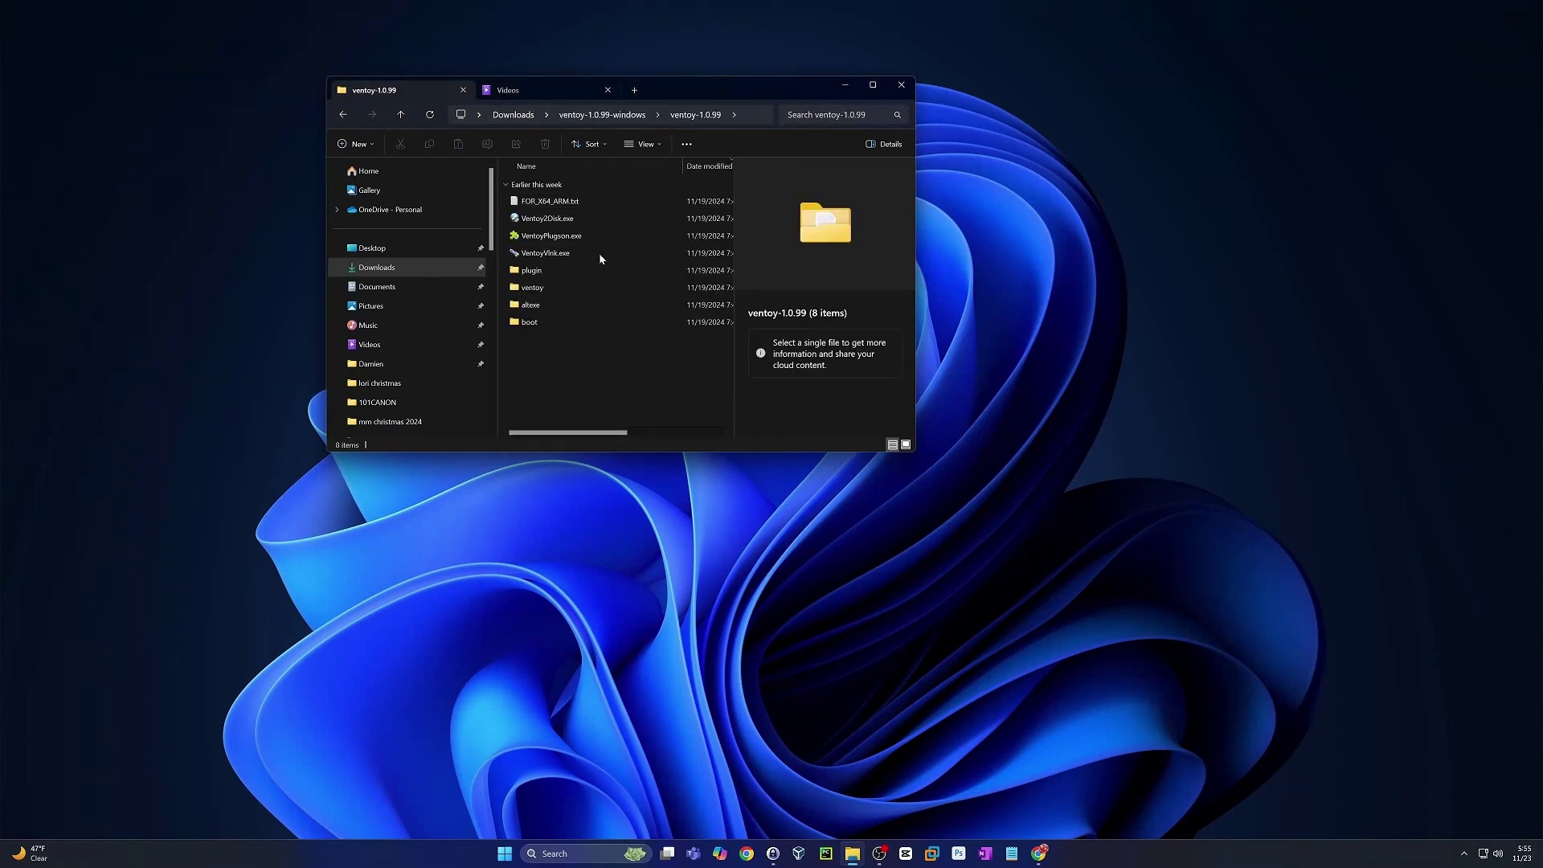
Launch Ventoy2Disk, pin it to the taskbar and move its window to the upper right.
double_click(547, 218)
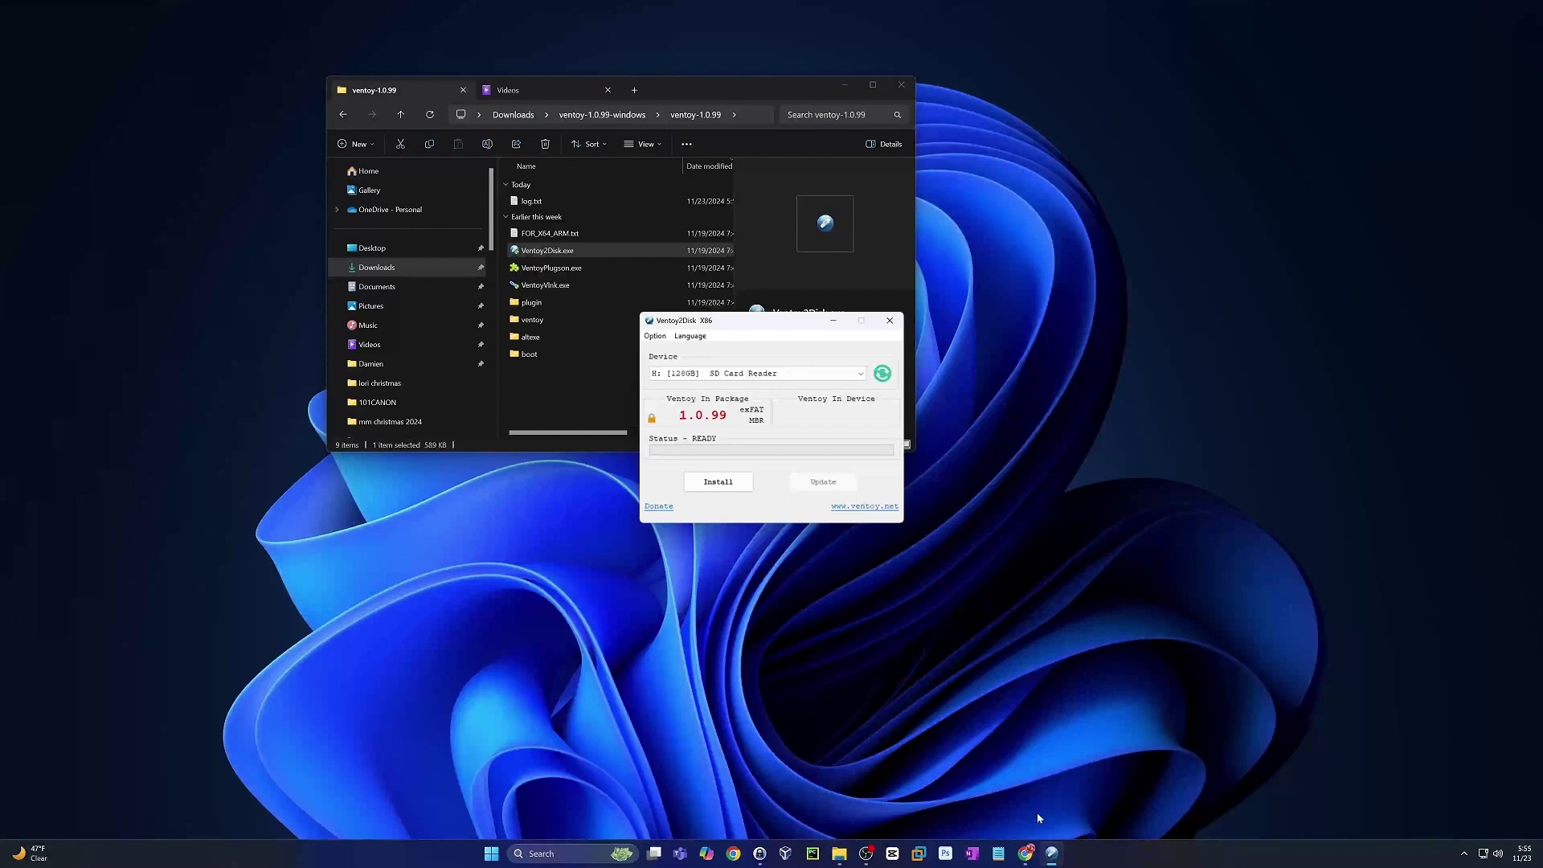
right_click(1052, 855)
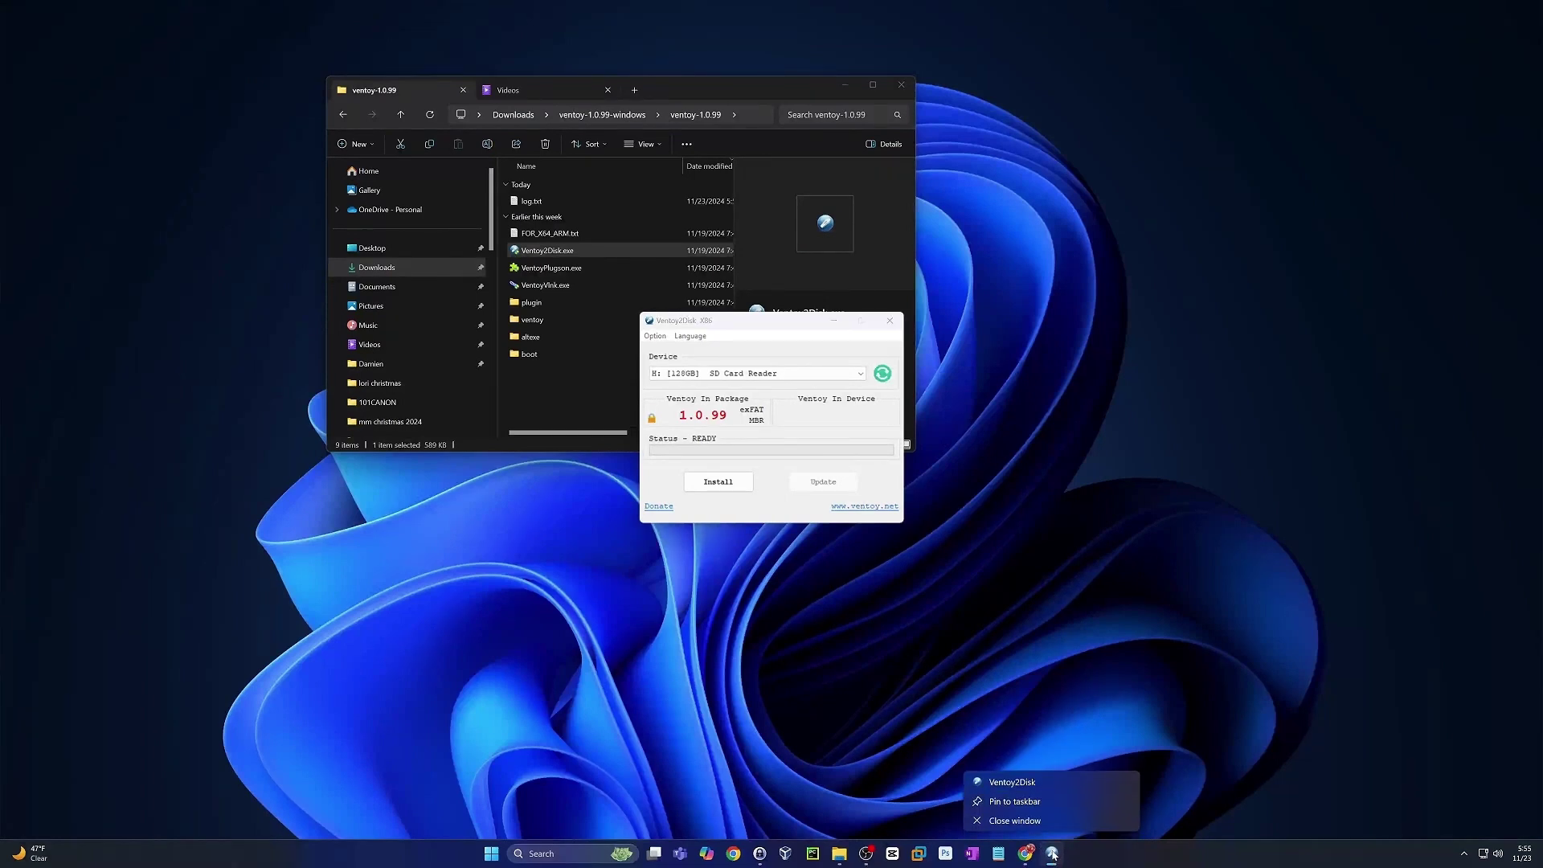
click(1016, 803)
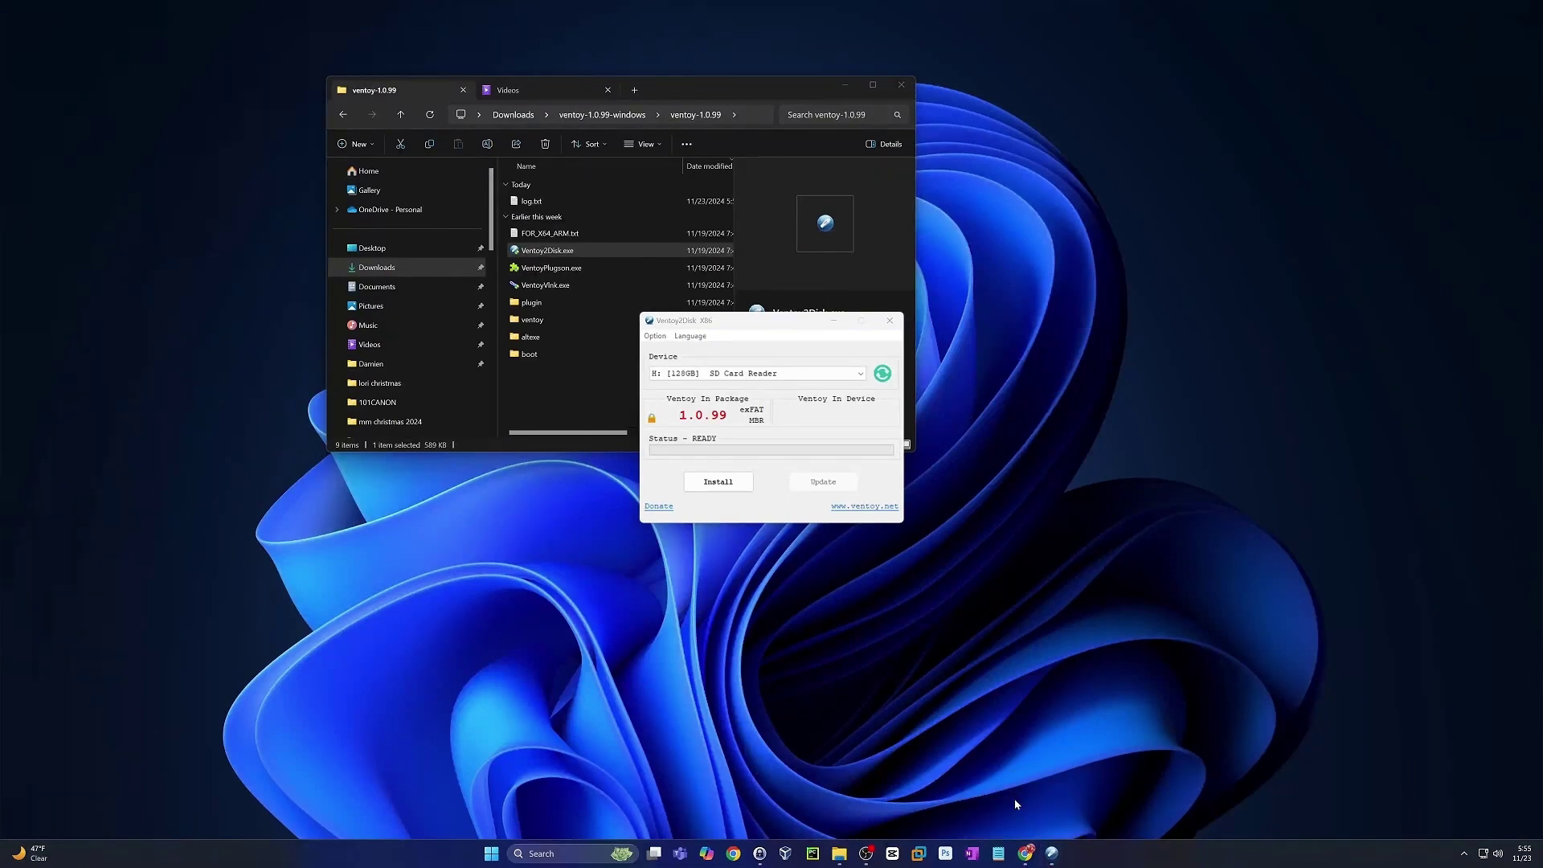
drag(746, 328, 1029, 197)
Install Ventoy onto F: [1TB] SSK Storage, accepting both format warnings.
click(973, 242)
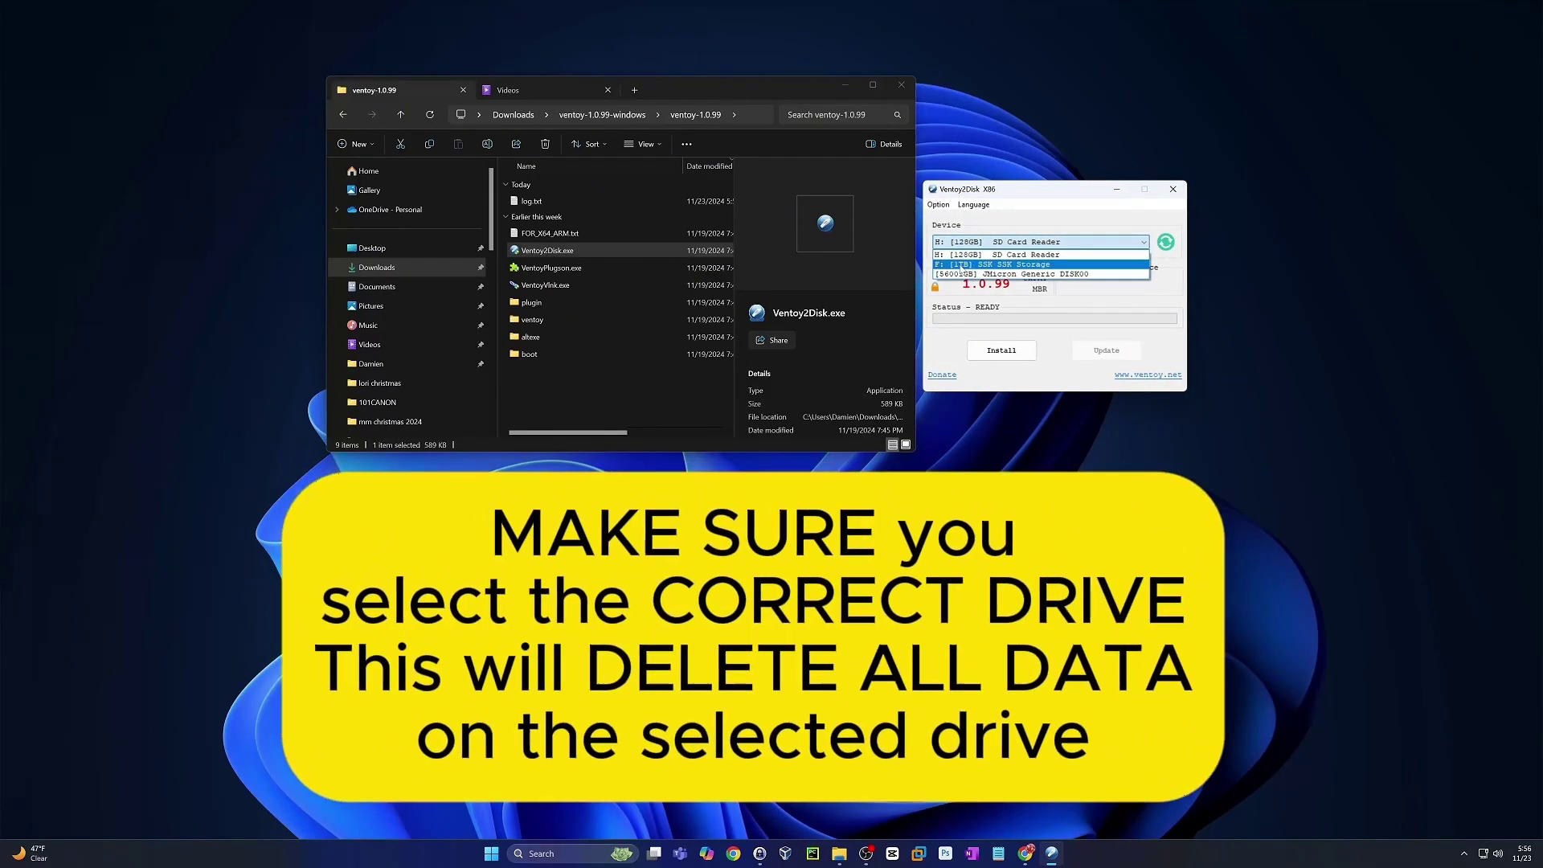
click(974, 265)
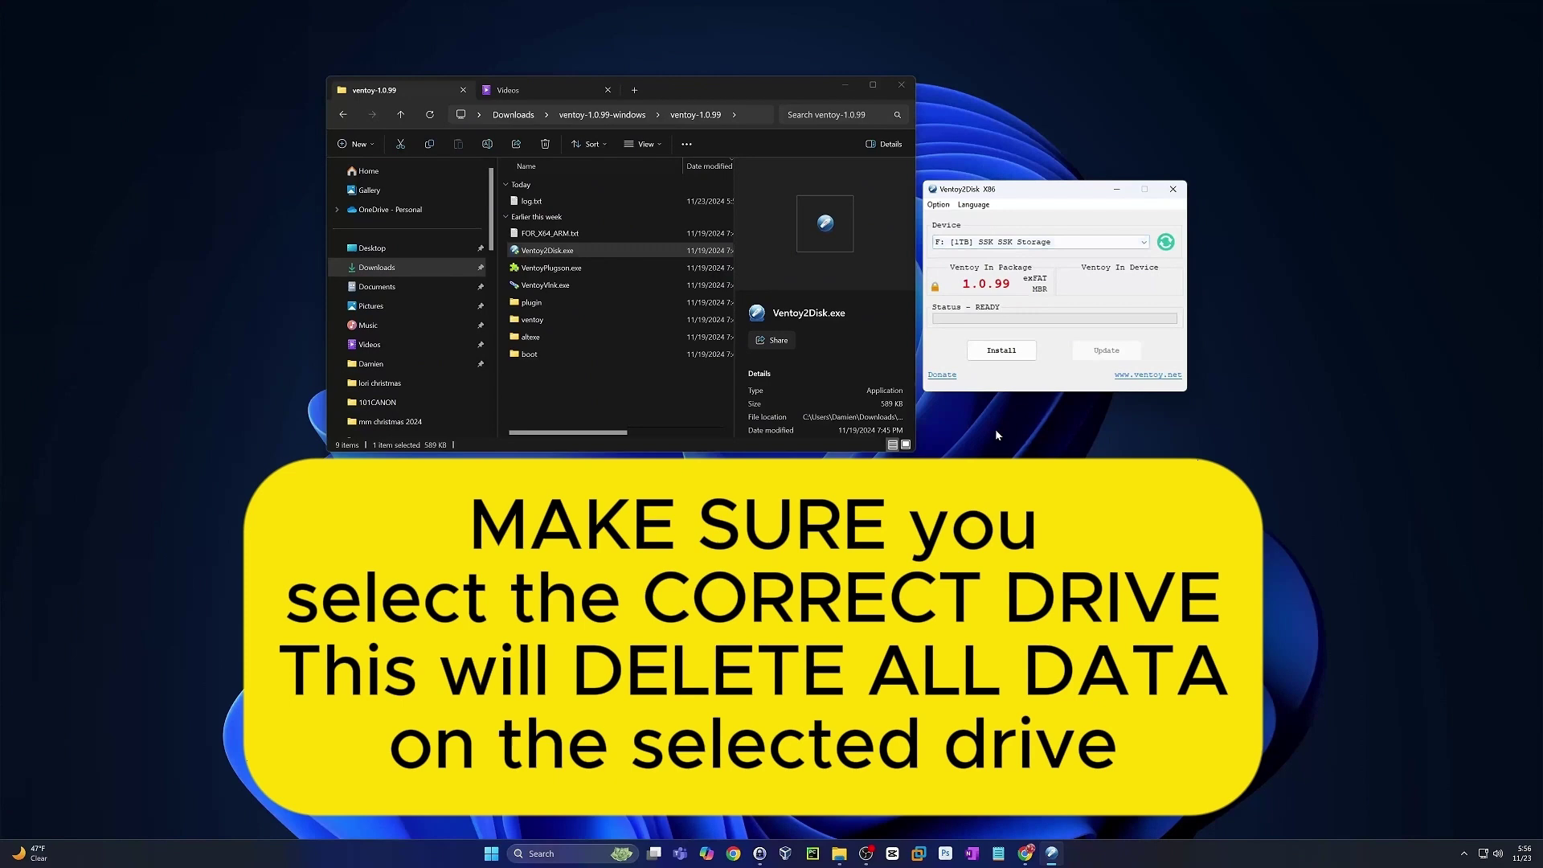
click(1015, 351)
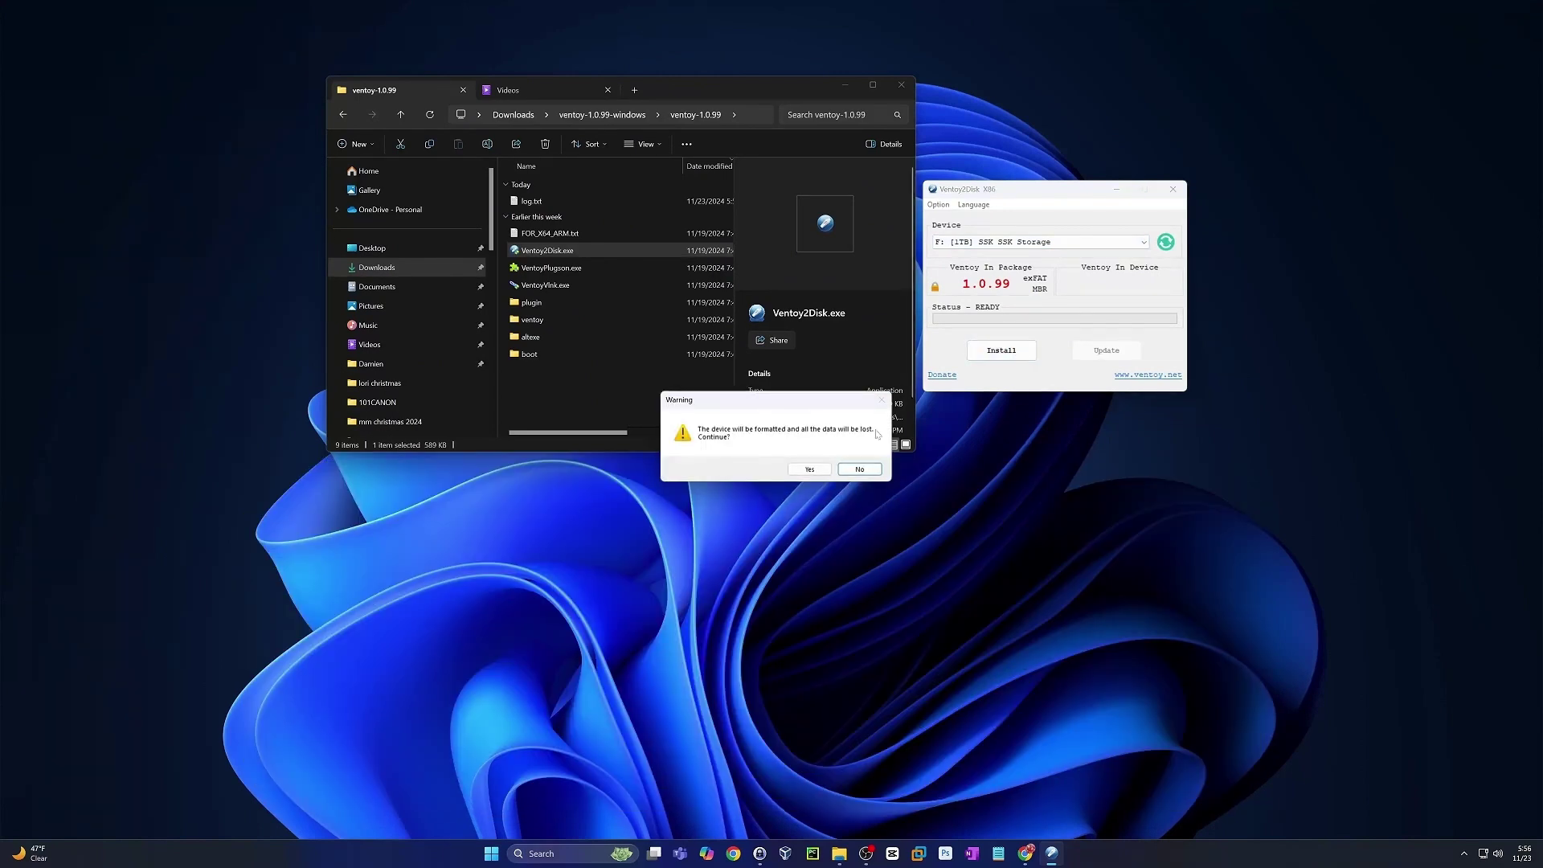
click(806, 469)
click(810, 469)
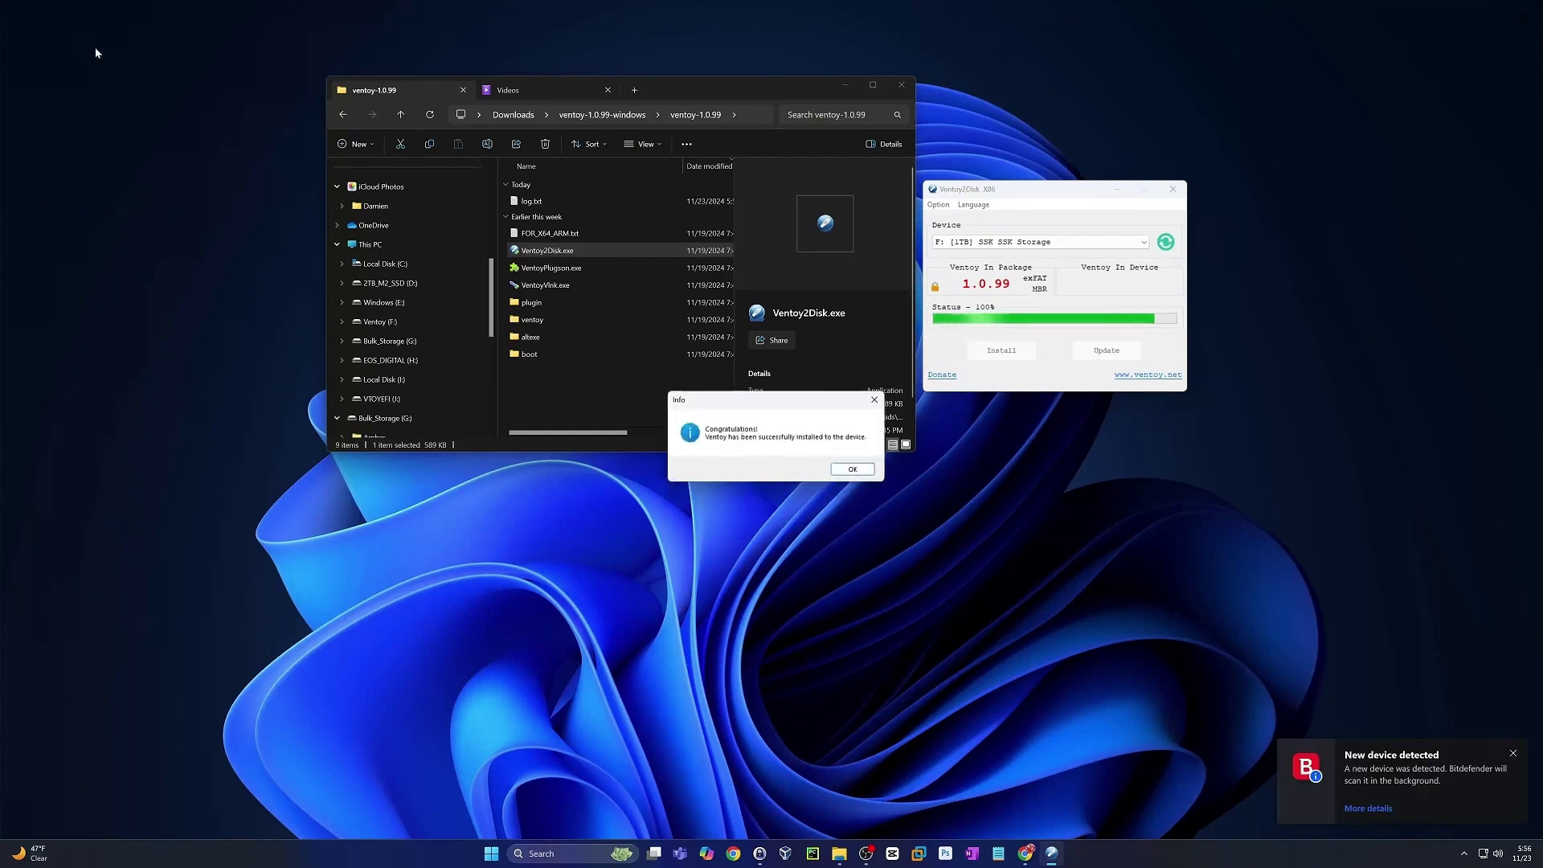
Dismiss the Ventoy success message and replace the Videos tab with a Home tab.
click(853, 469)
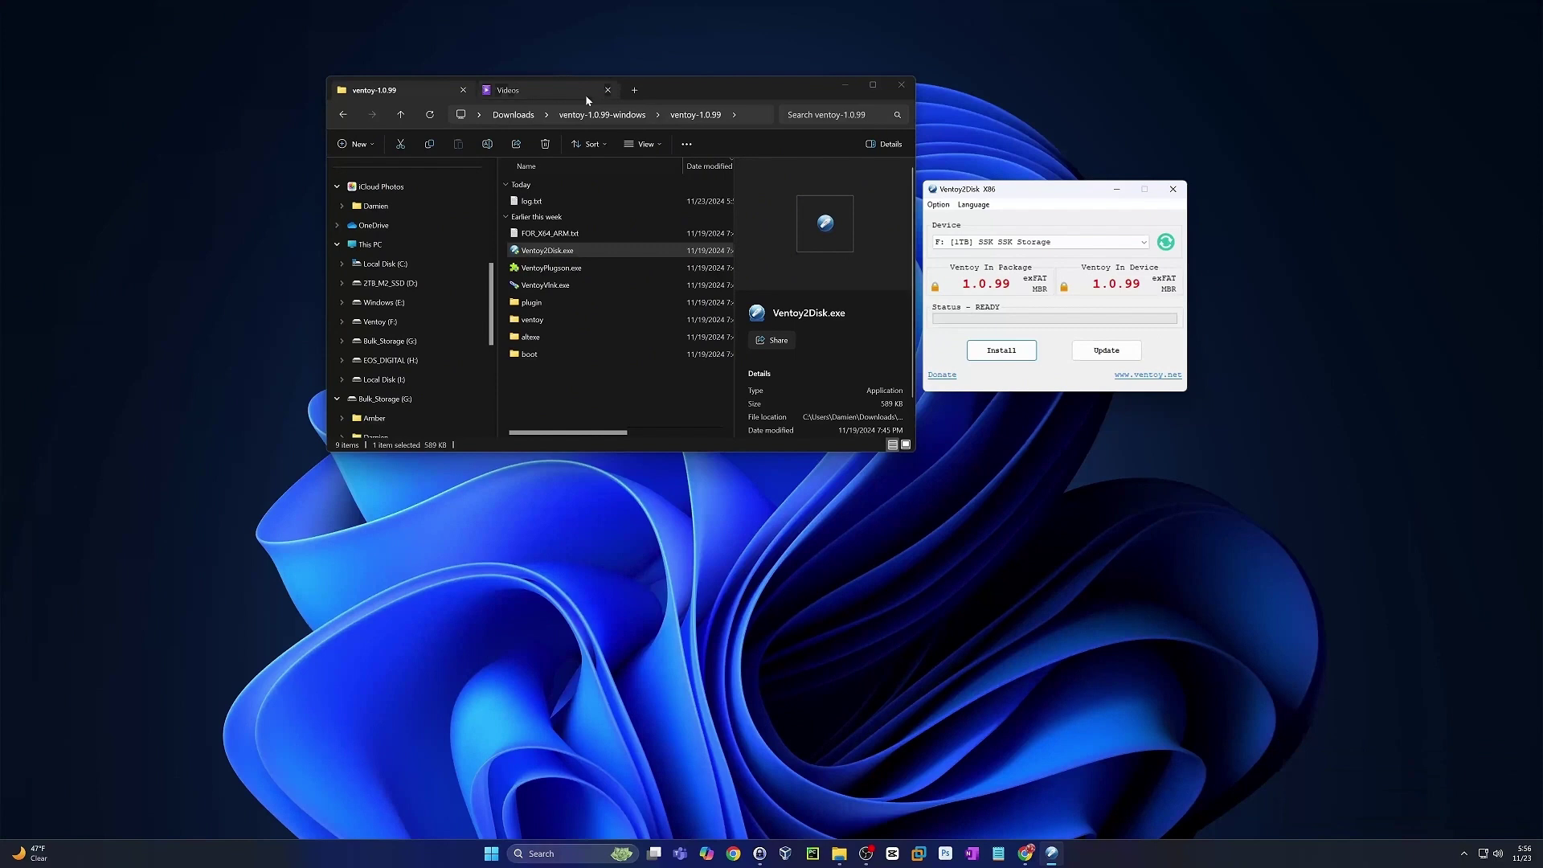
click(608, 91)
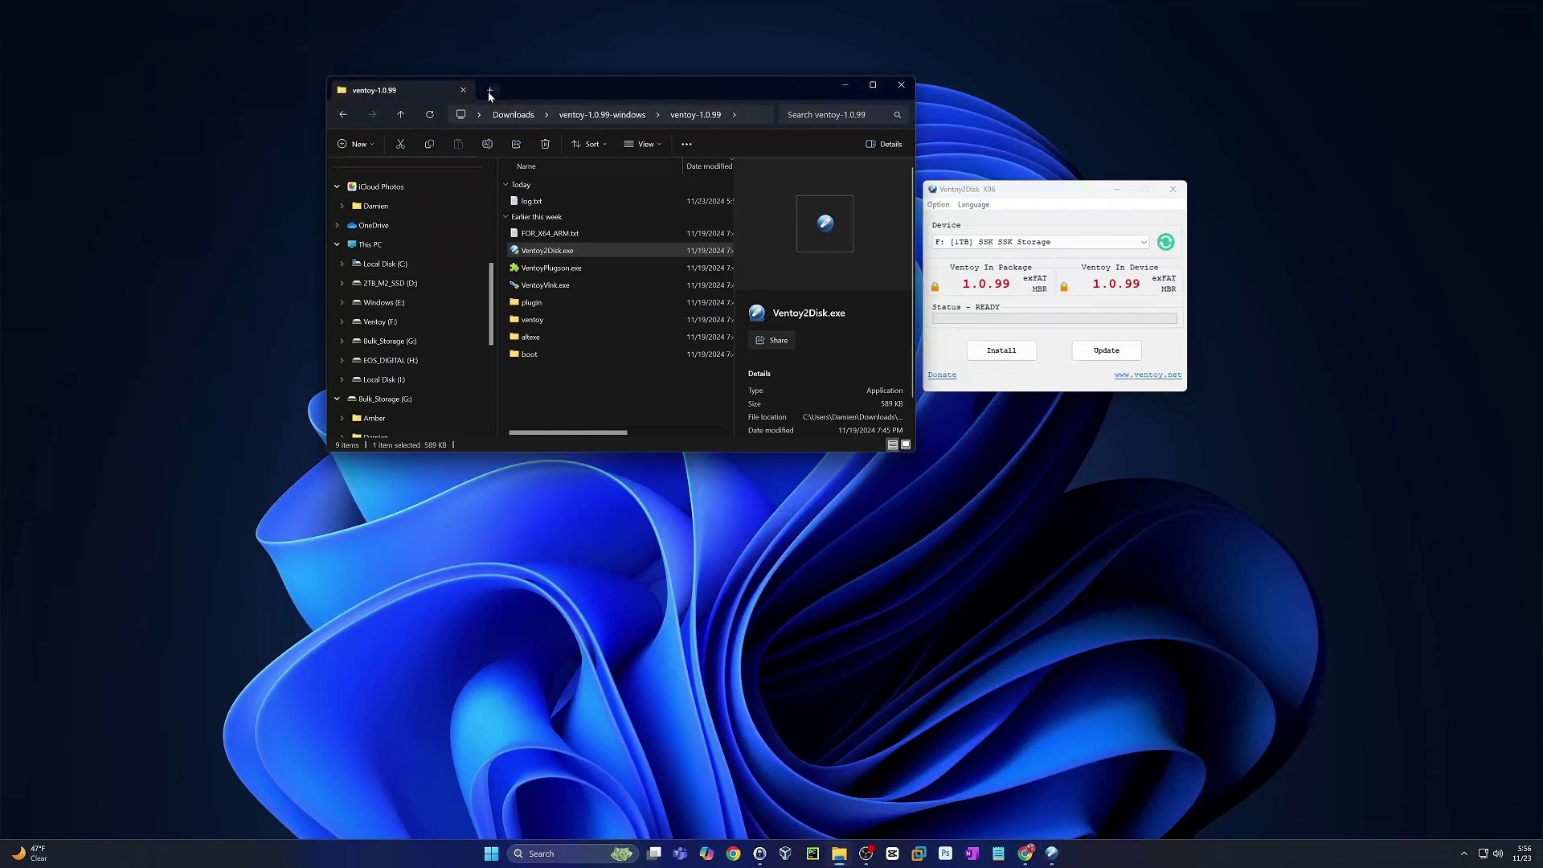
click(490, 90)
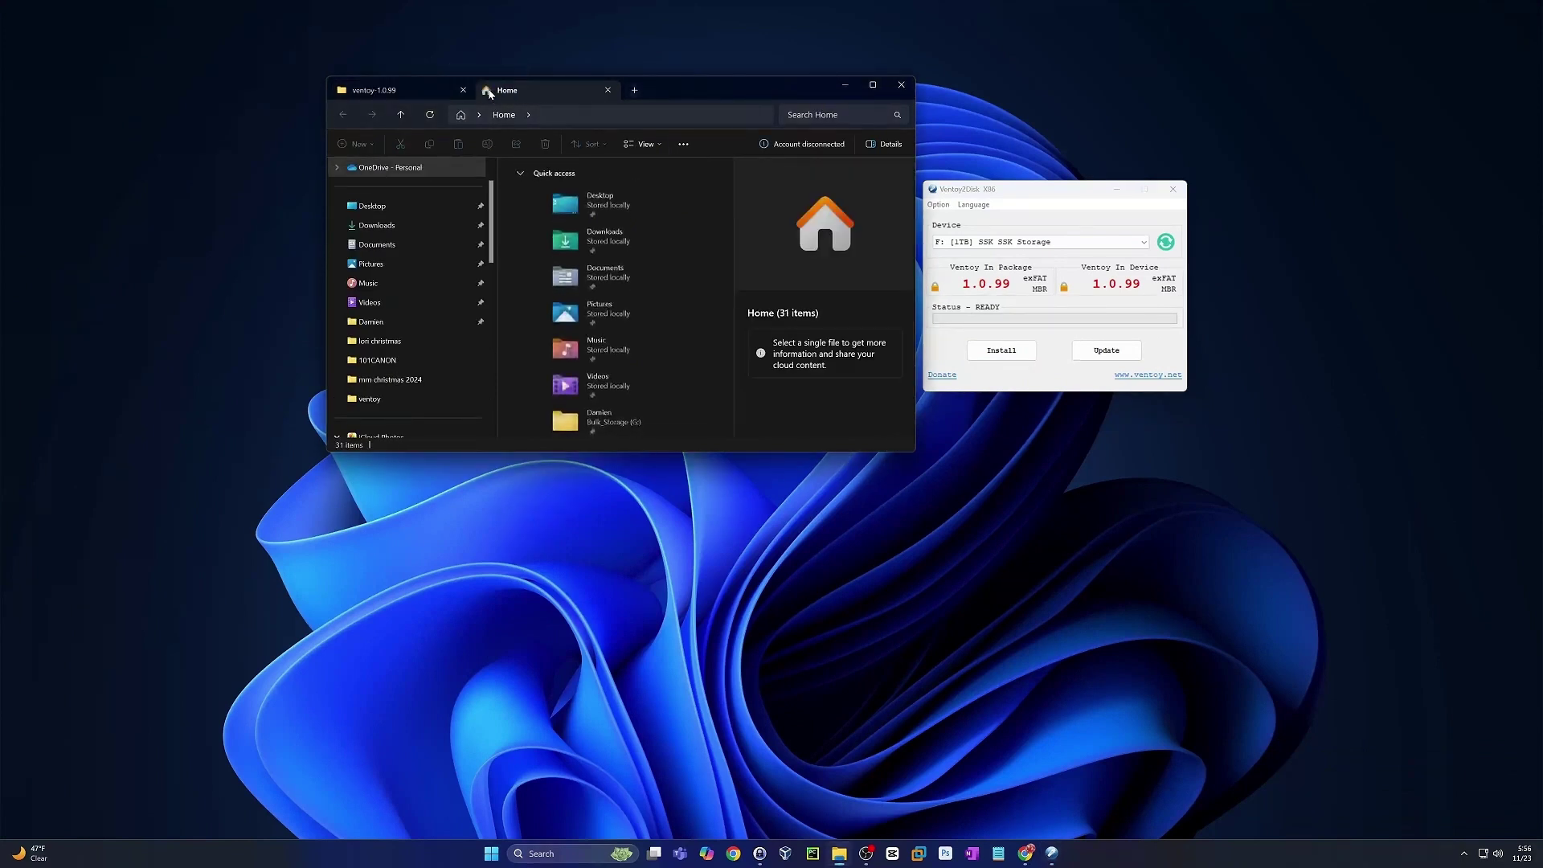
Open Ventoy (F:) from This PC, return to the ventoy-1.0.99 tab and add a new tab.
scroll(403, 261, up, 1)
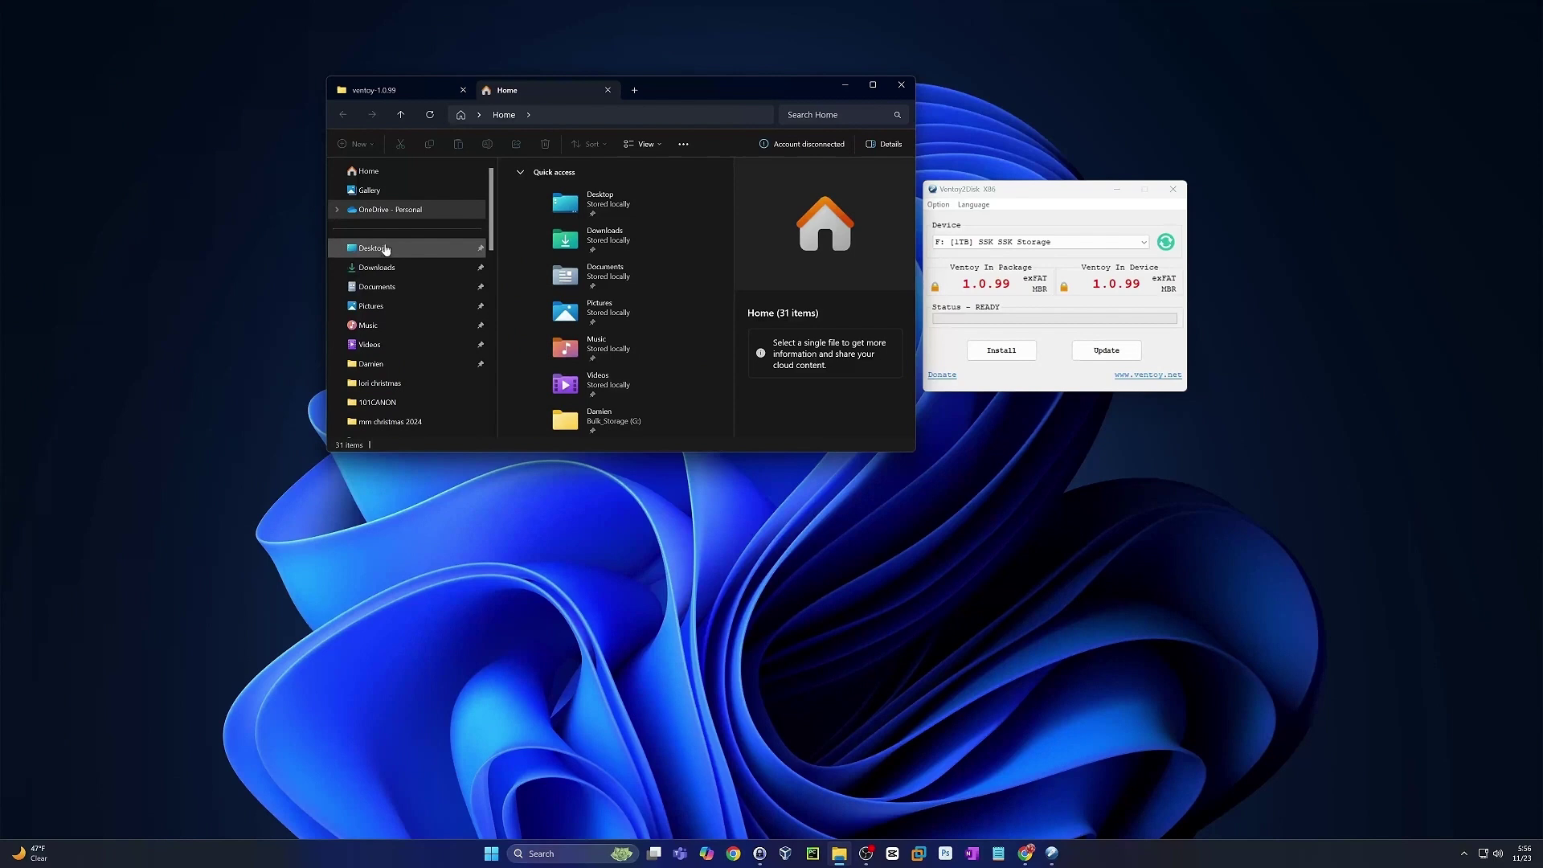
scroll(387, 253, down, 2)
click(374, 400)
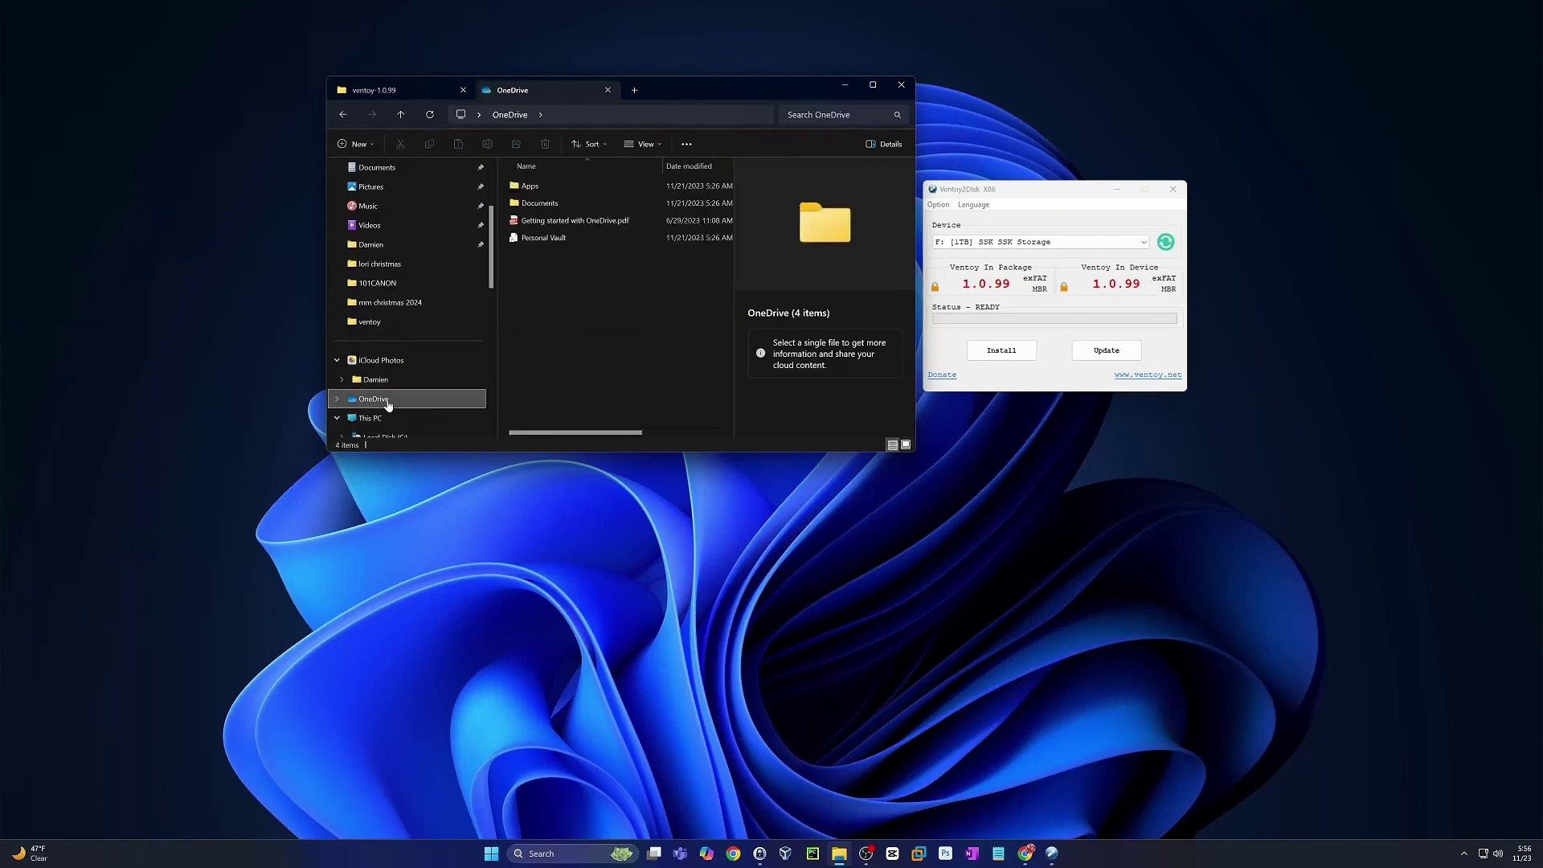
click(372, 418)
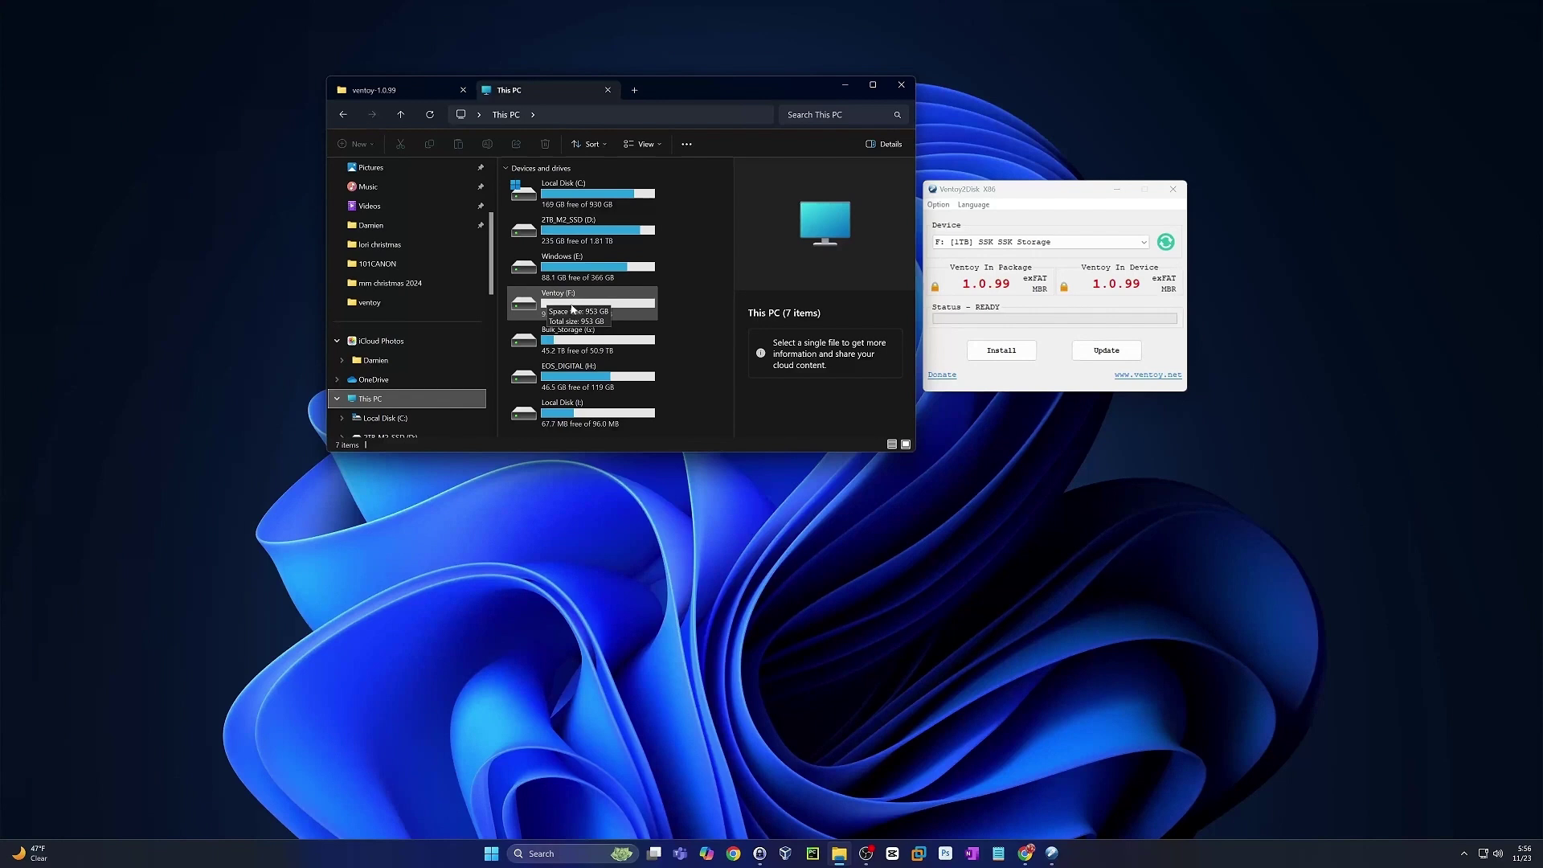
double_click(573, 309)
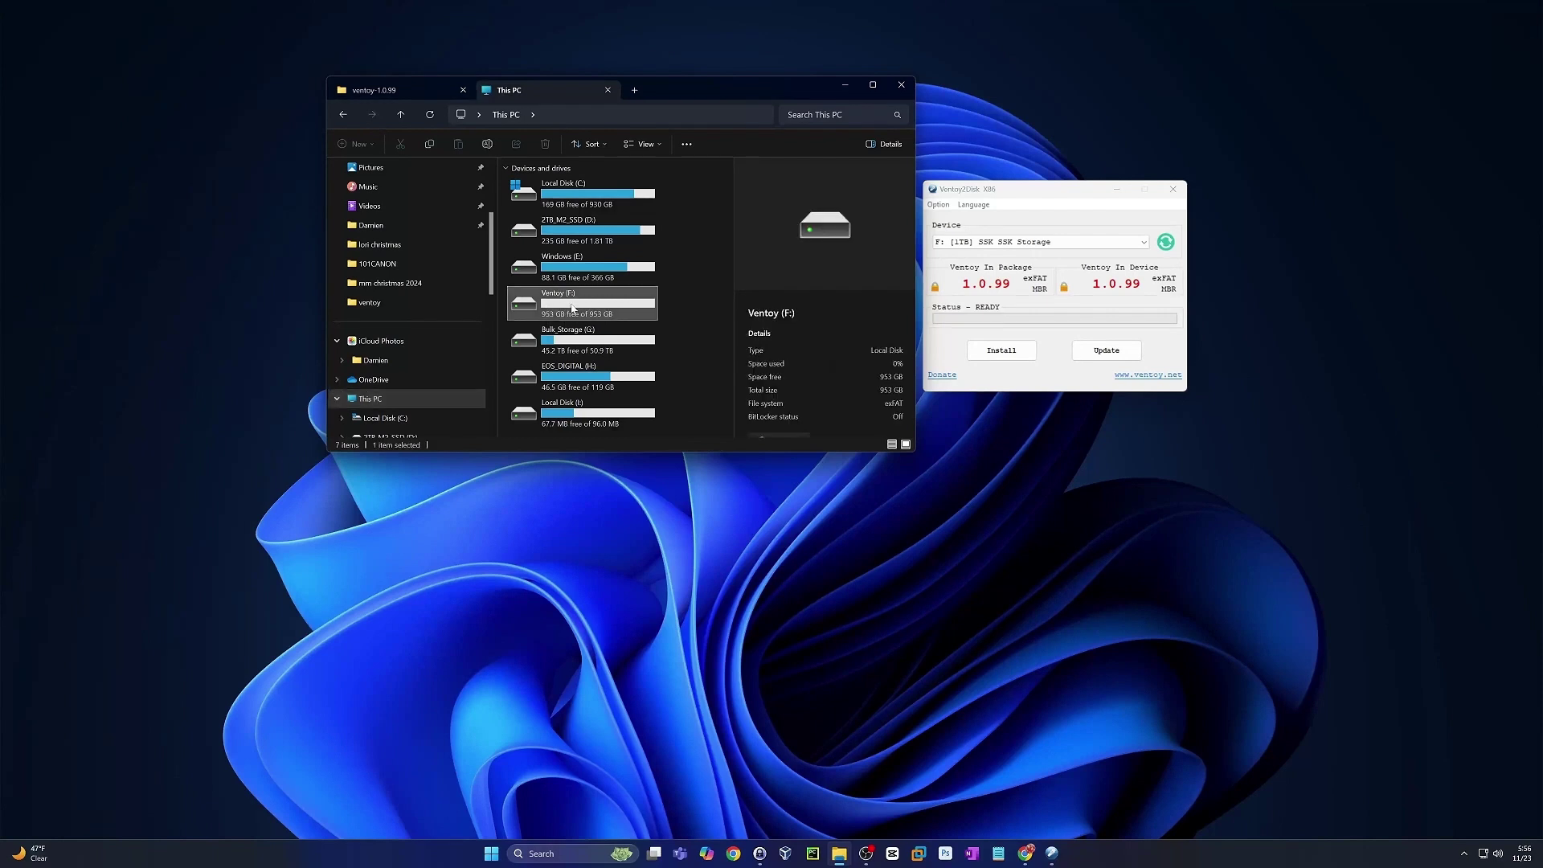
click(379, 92)
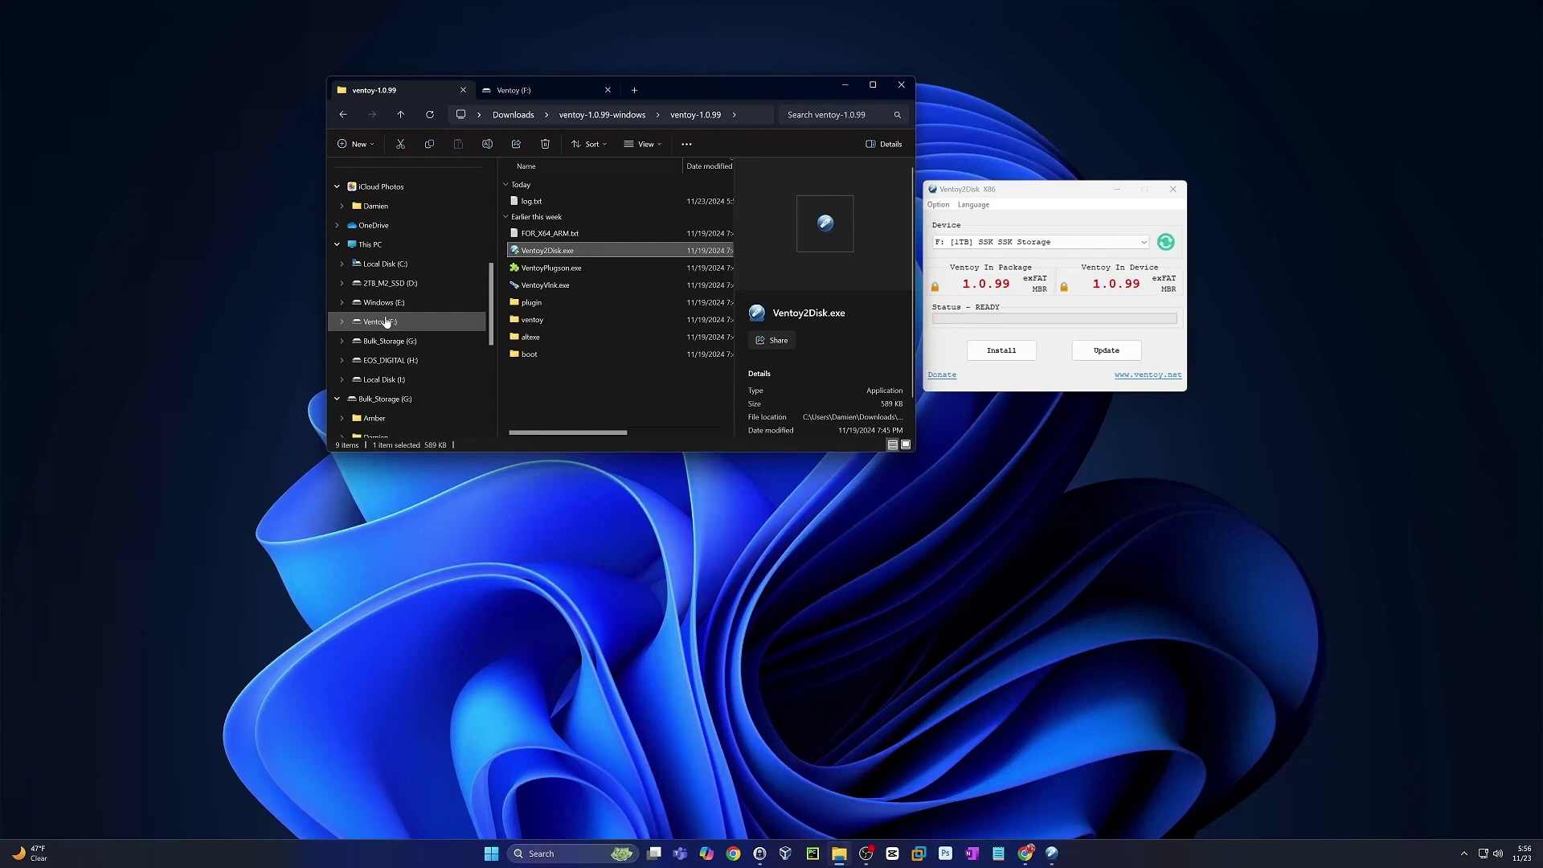
click(636, 90)
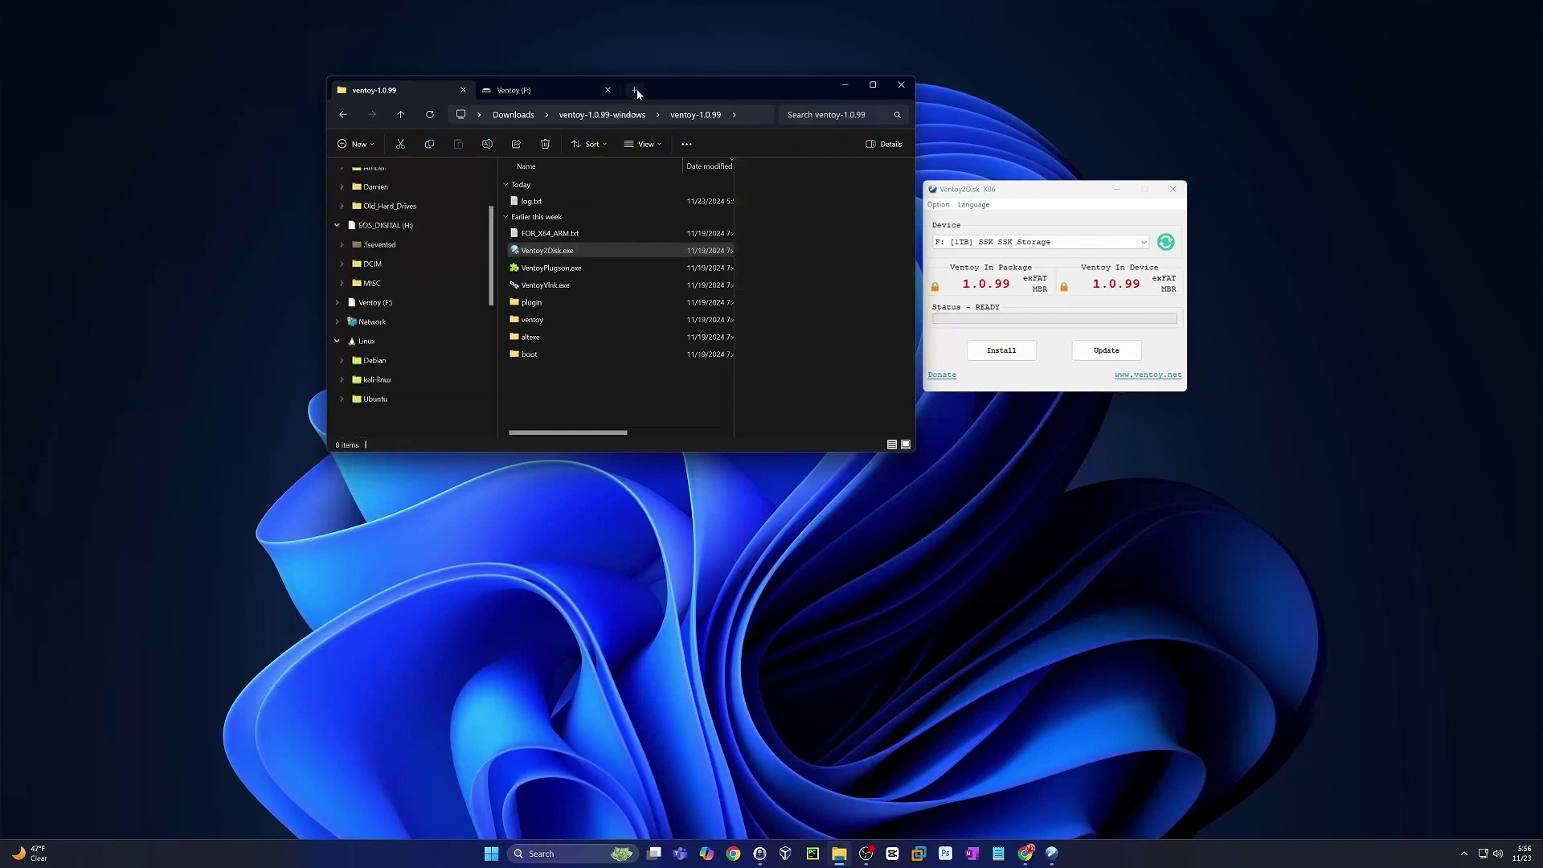
Copy linuxmint-22-cinnamon-64bit (1).iso from Downloads and paste it onto Ventoy (F:).
click(365, 229)
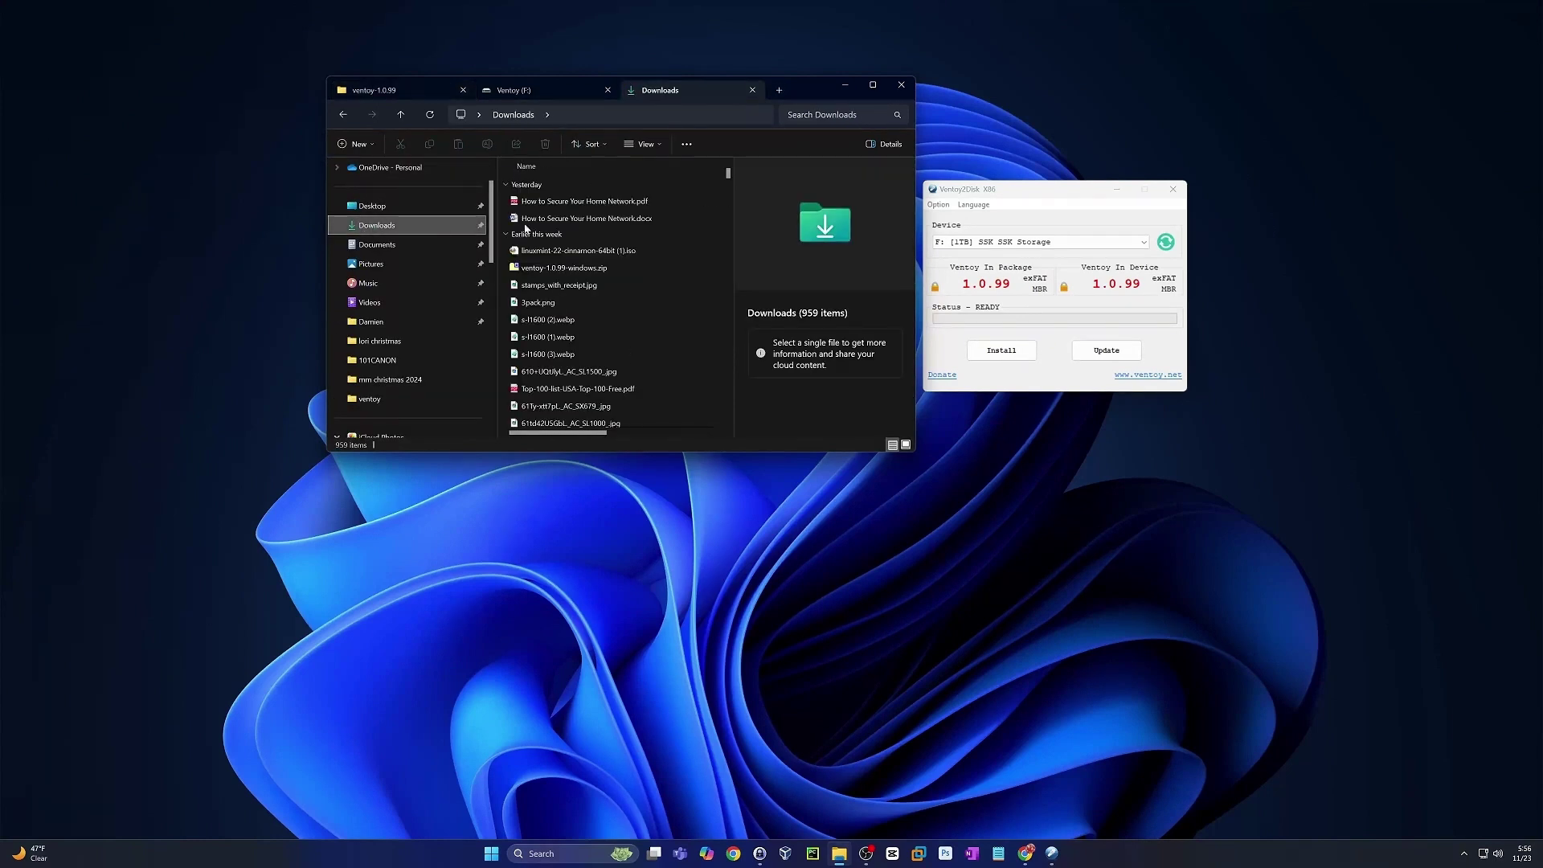
click(587, 251)
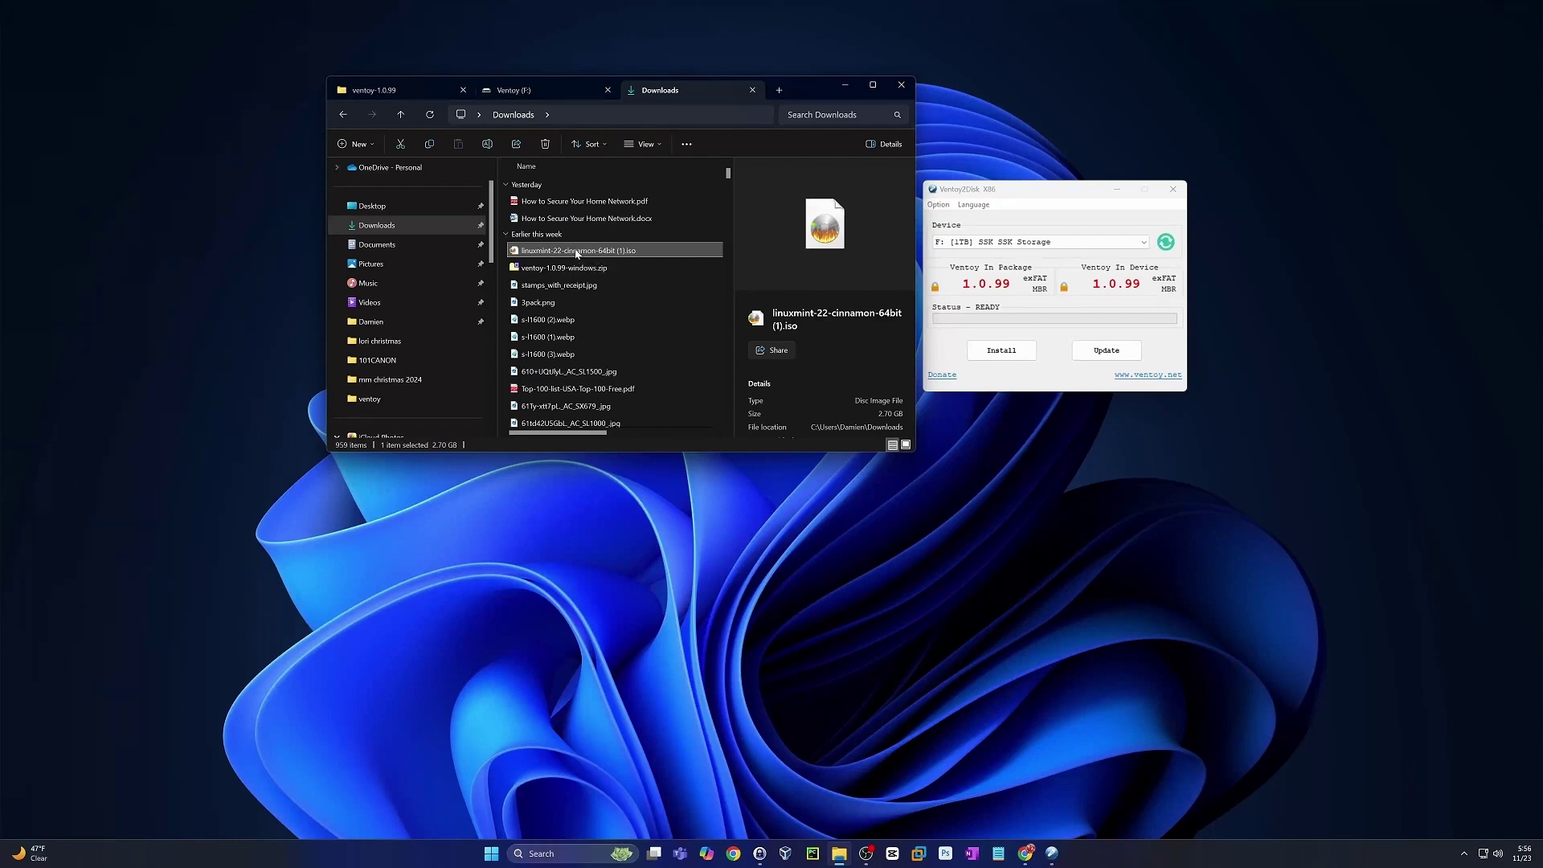
click(567, 90)
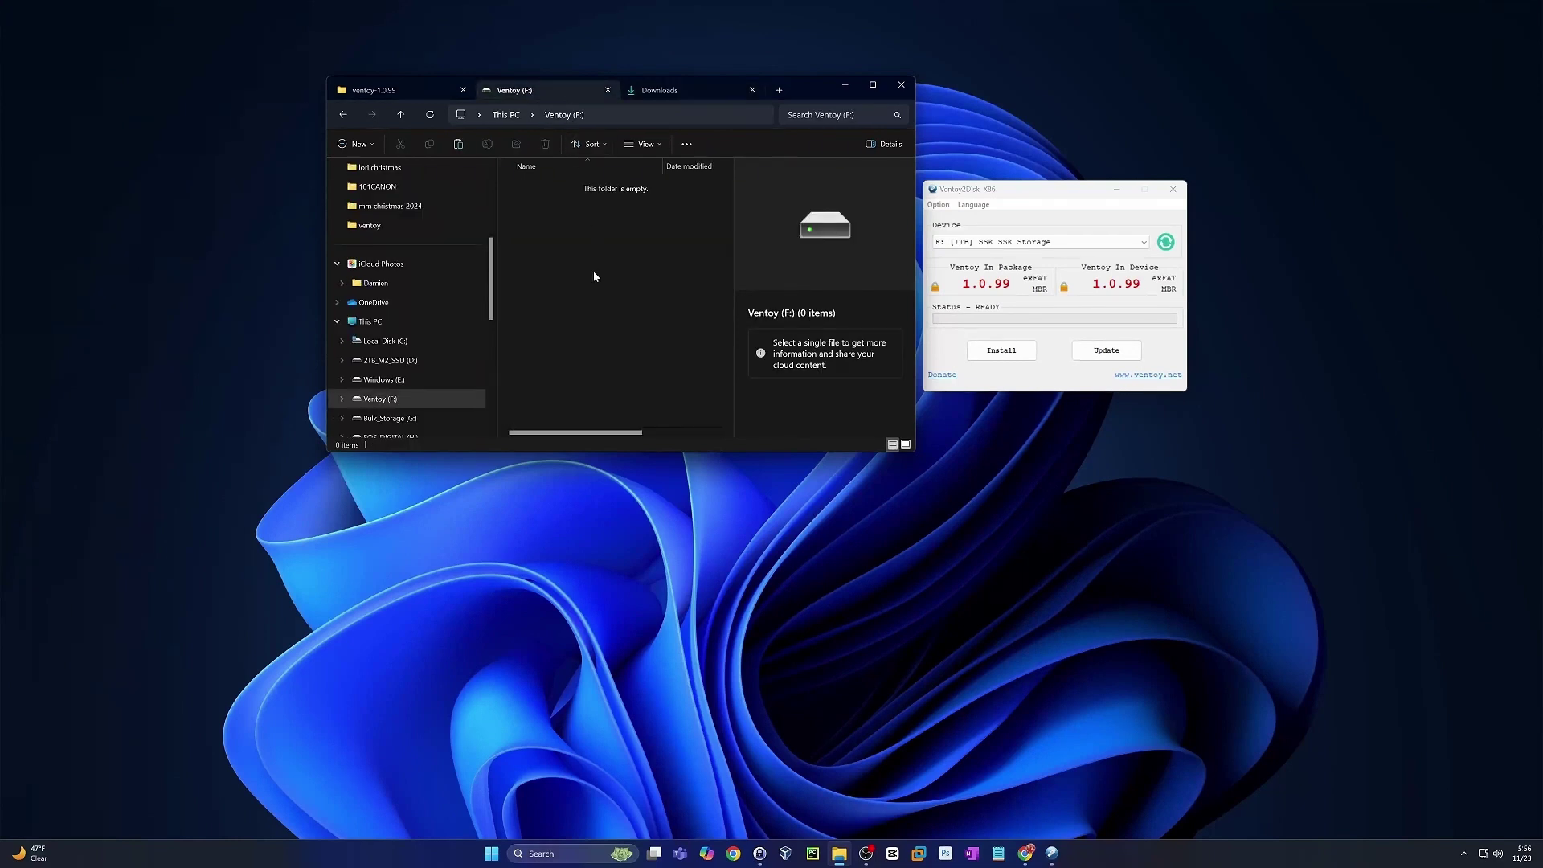
key(ctrl+v)
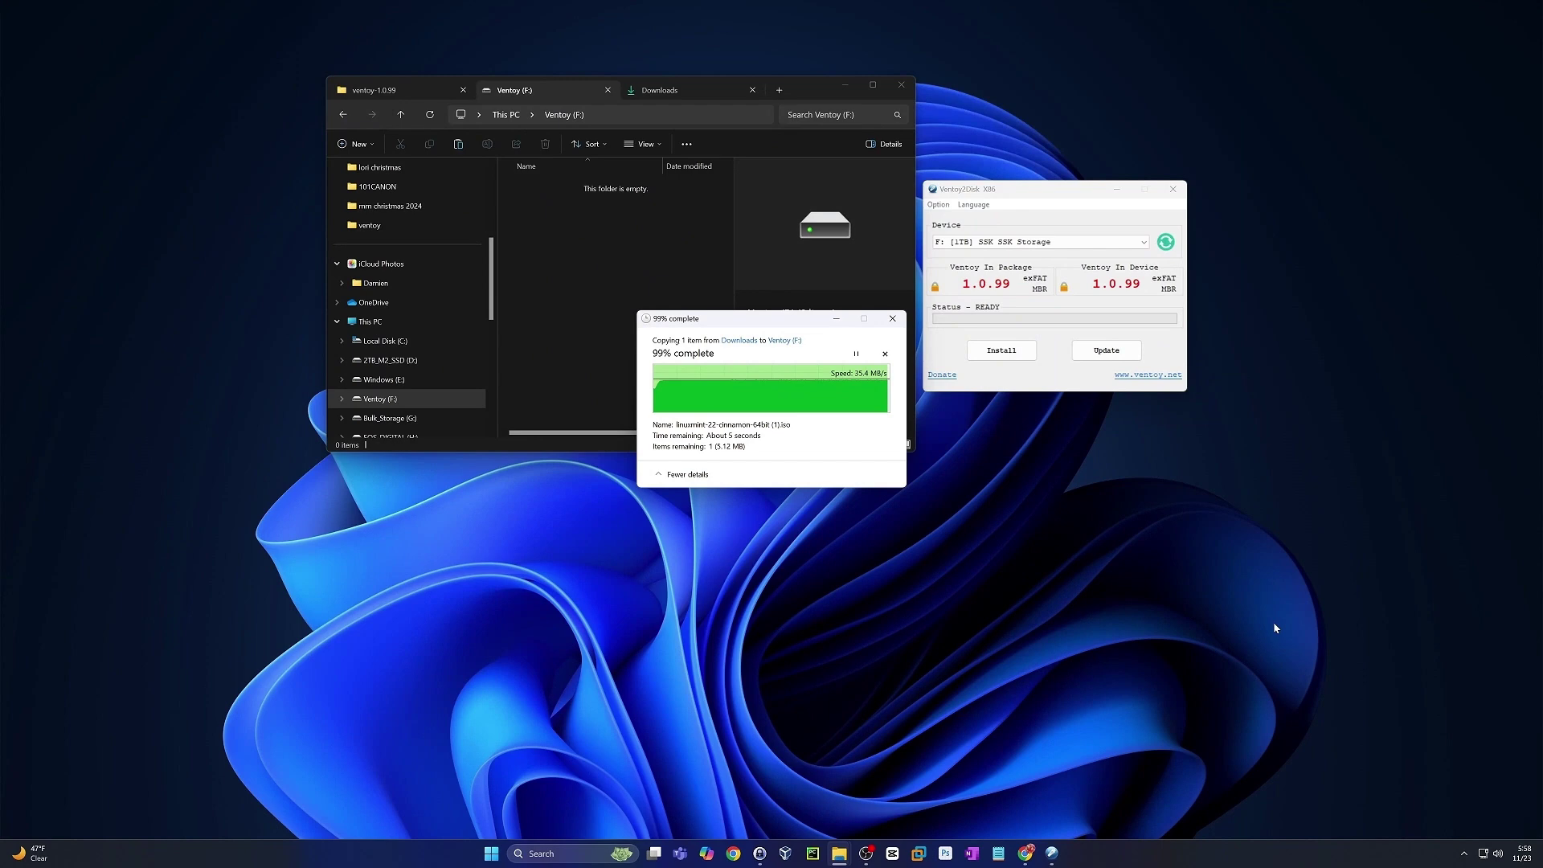
Rename the copied ISO on Ventoy (F:) to Mint22.iso.
click(557, 243)
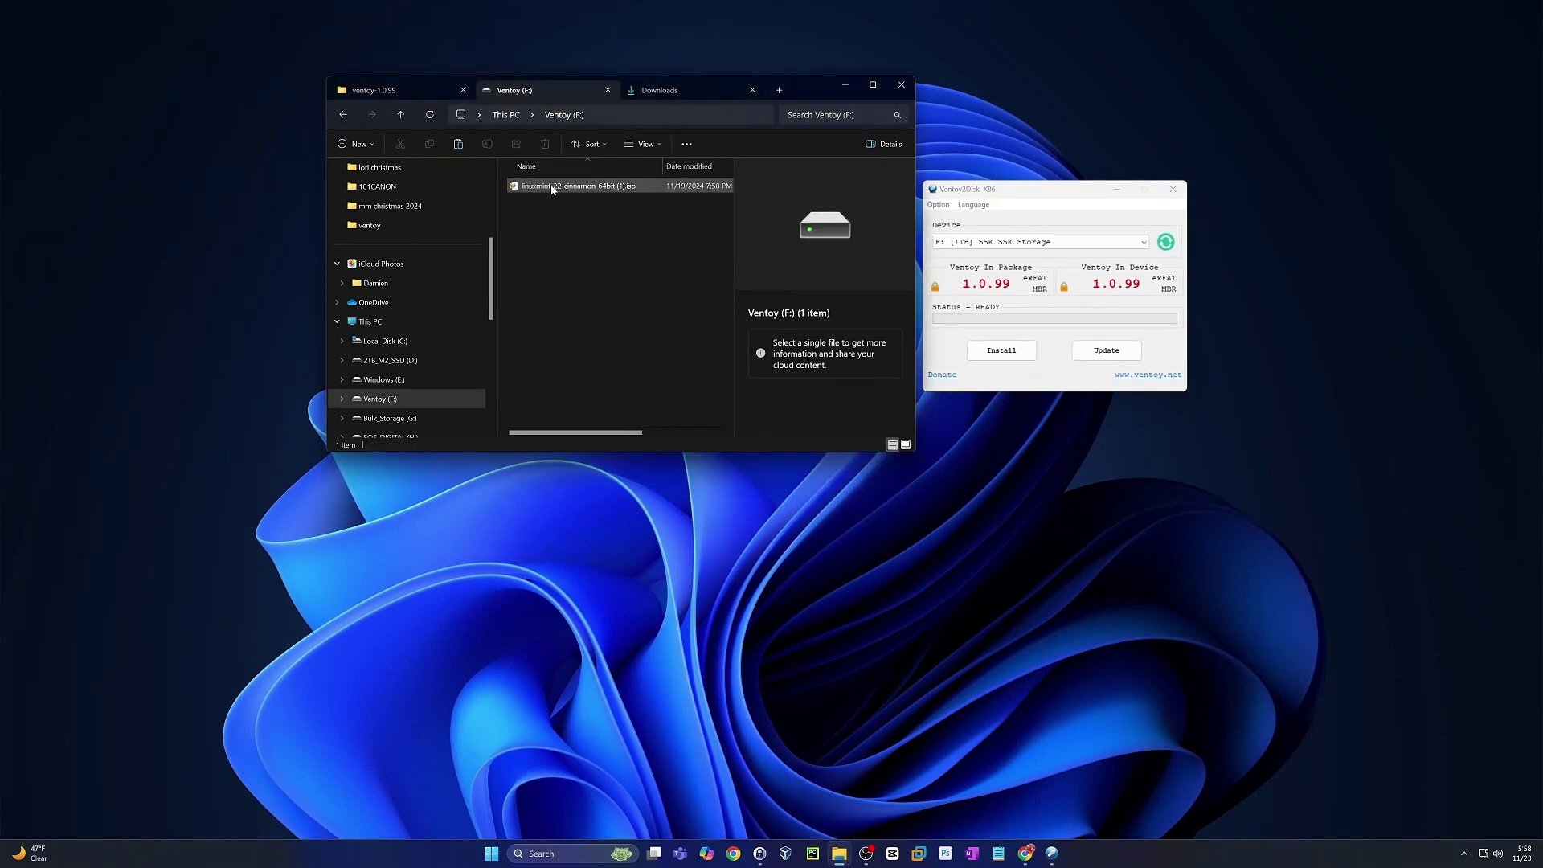
click(553, 189)
key(F2)
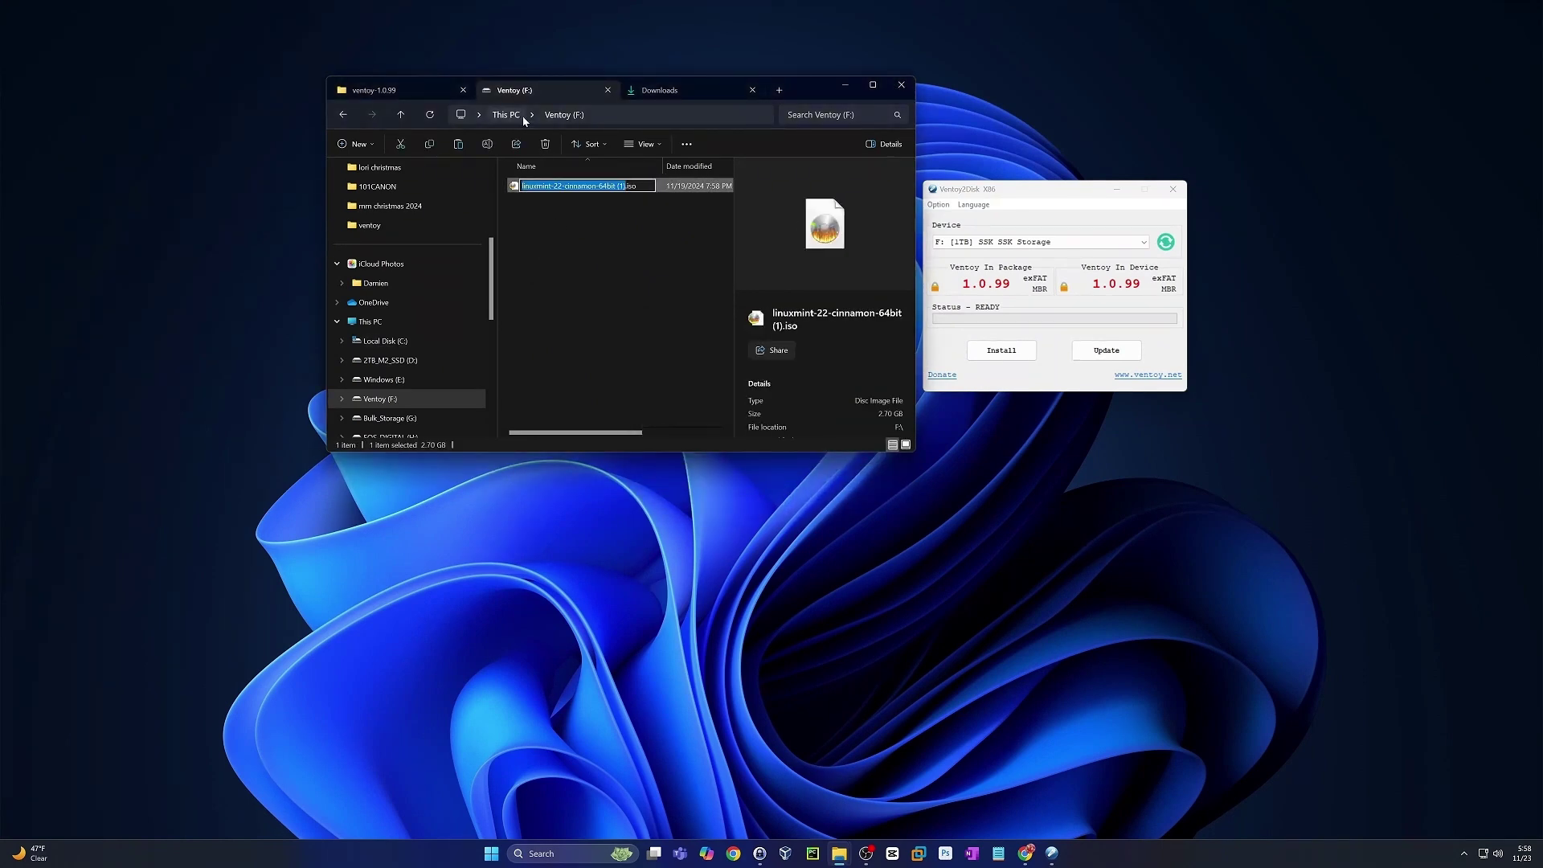
text(Mint)
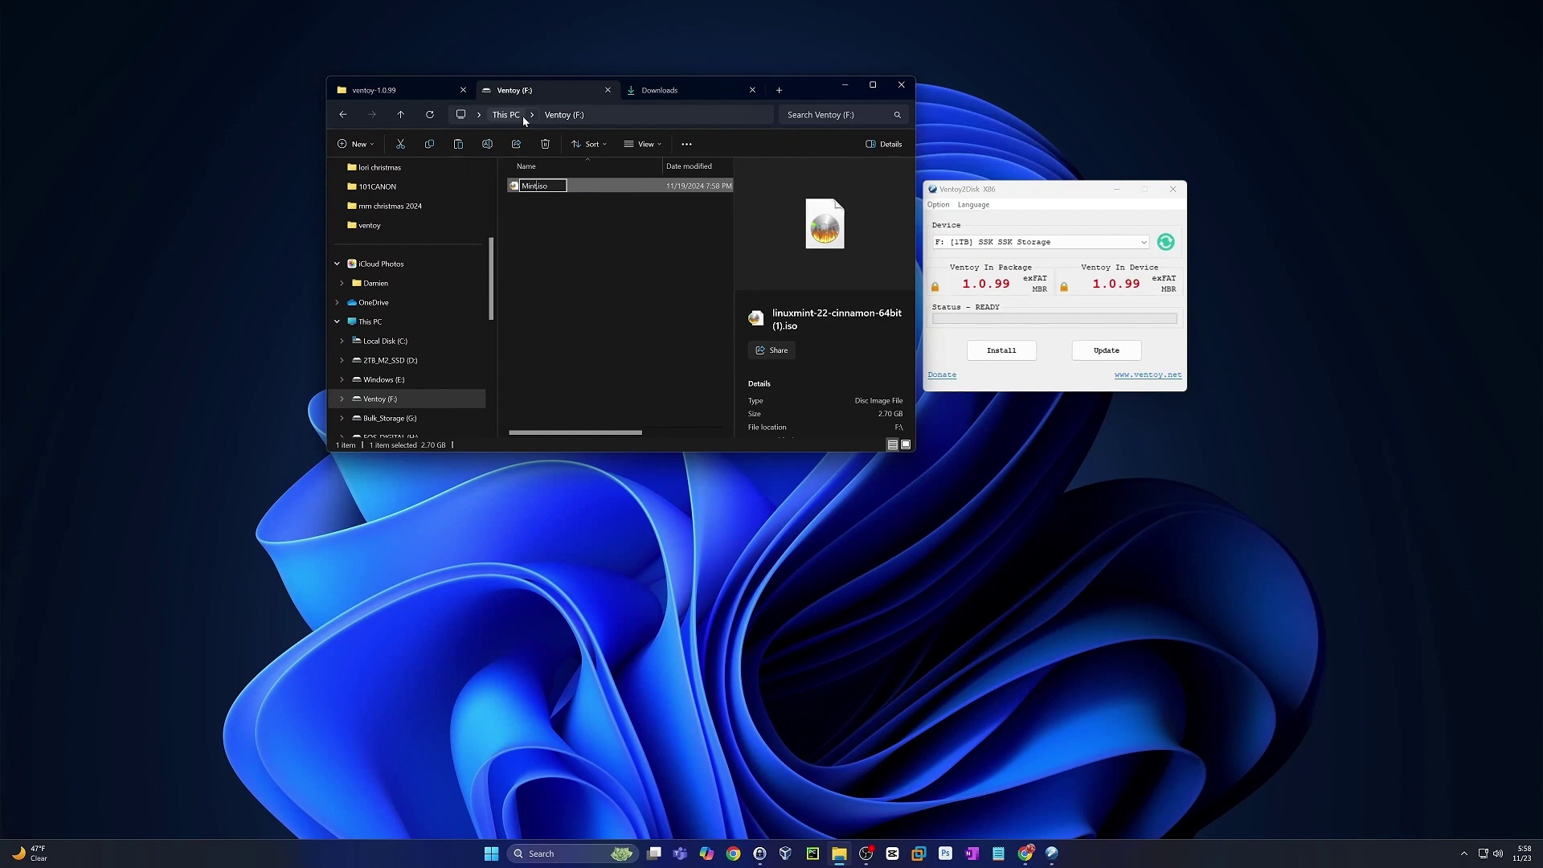
text(22)
key(Return)
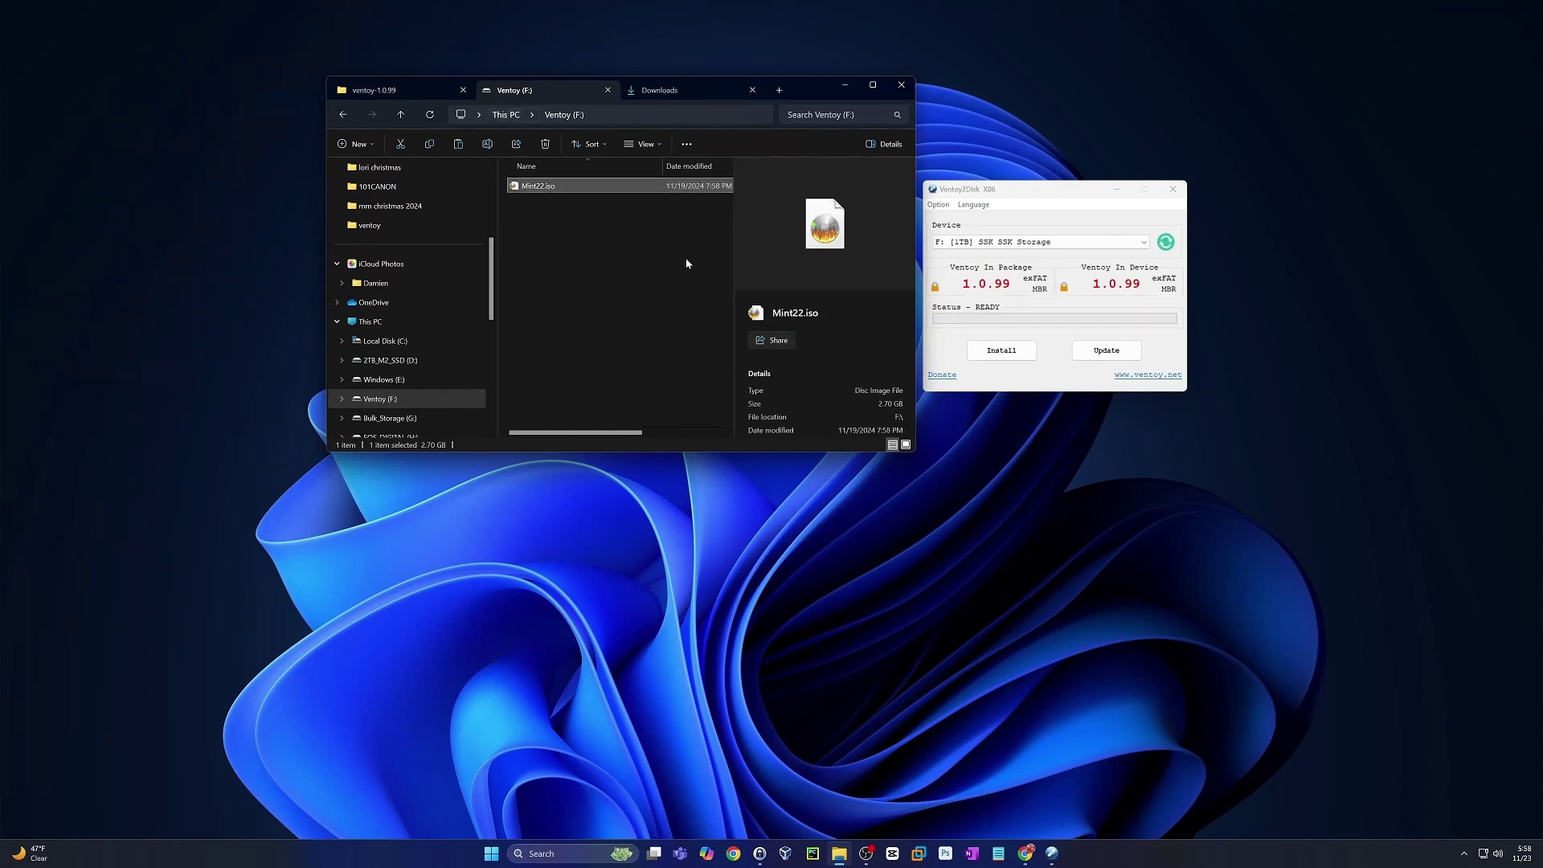
Create an ISOs folder on F: and move Mint22.iso into it.
right_click(530, 291)
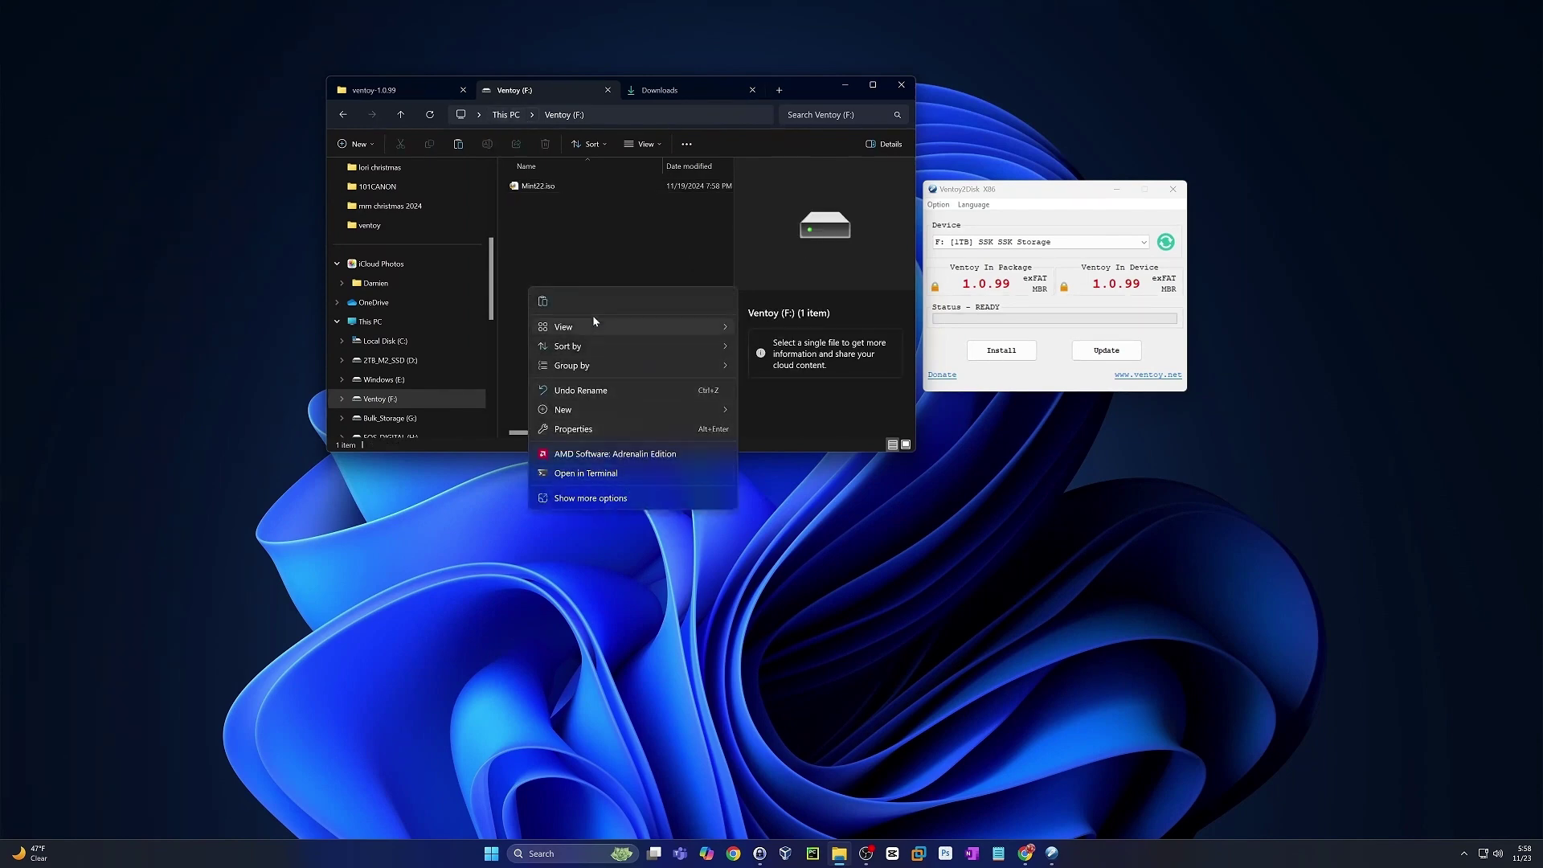
mouse_move(594, 408)
click(765, 410)
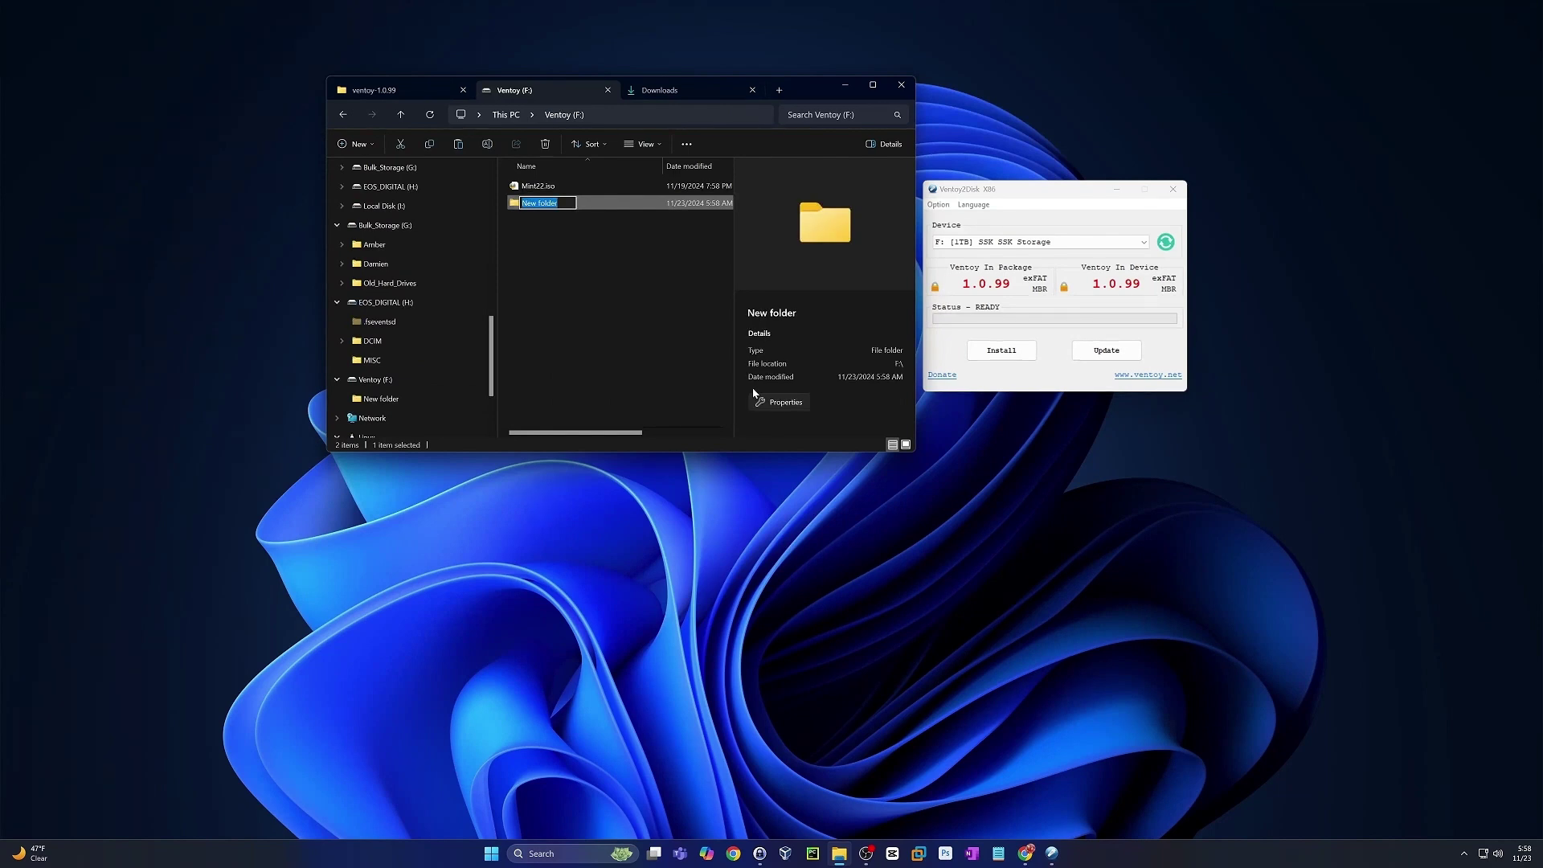
text(ISOs)
key(Return)
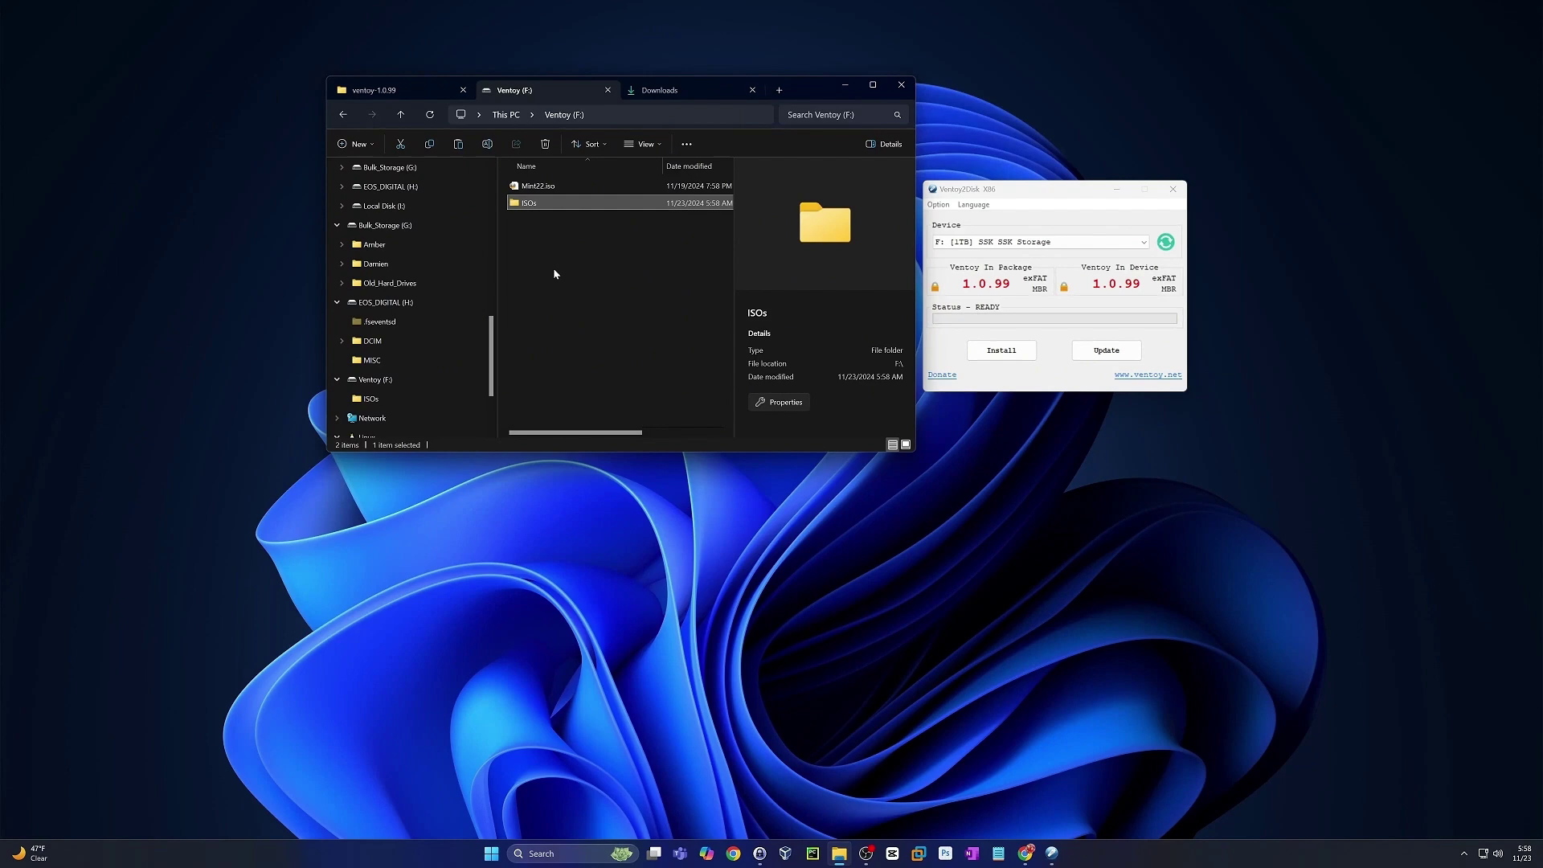
drag(551, 186, 584, 210)
Add two more folders on F: named ventoy and persistence.
right_click(565, 253)
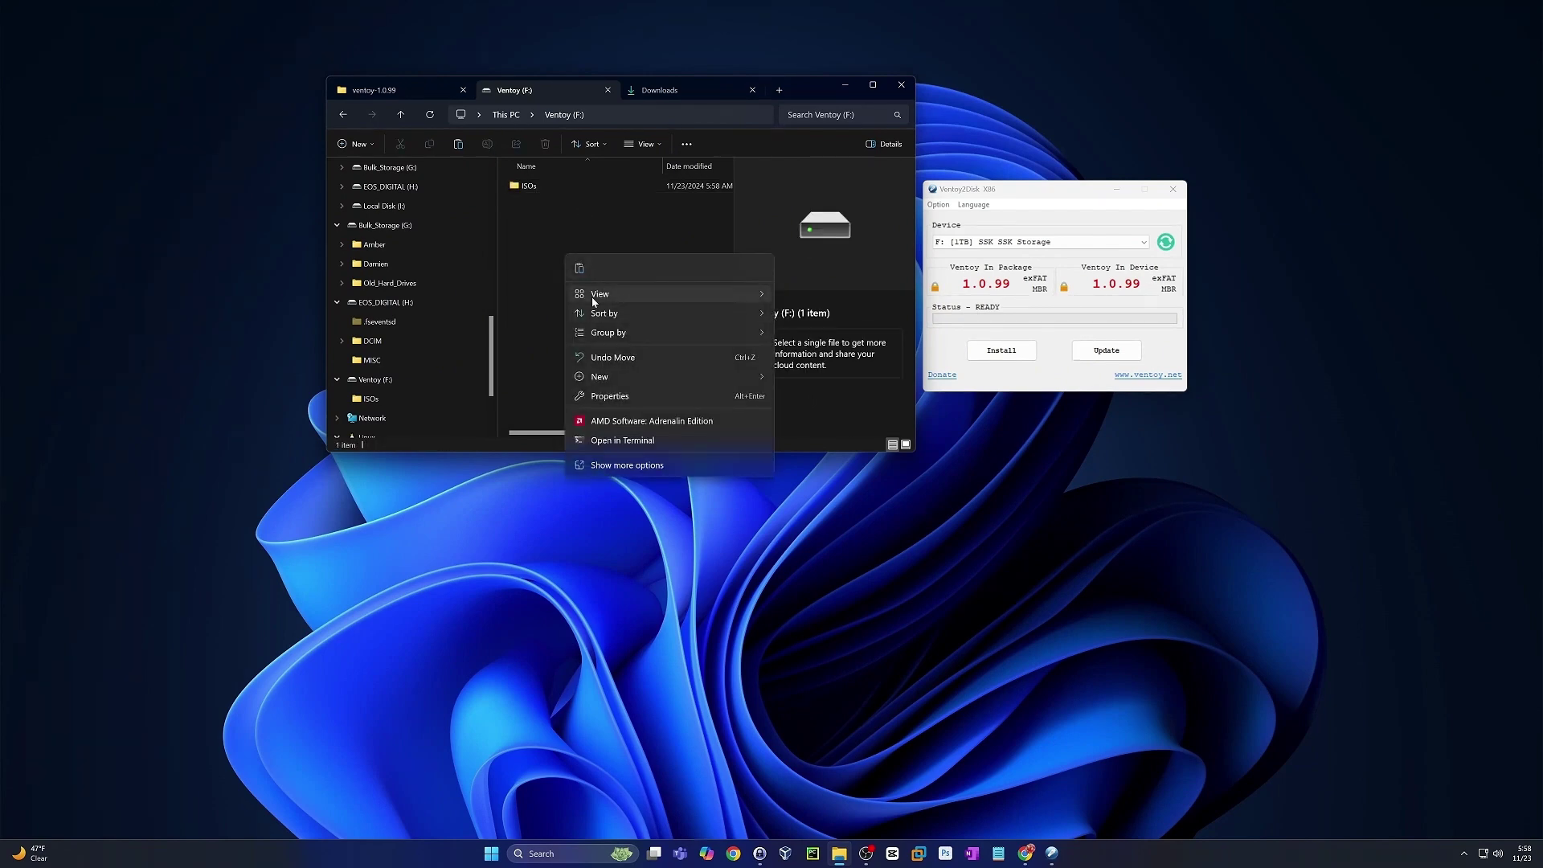
mouse_move(601, 378)
click(861, 374)
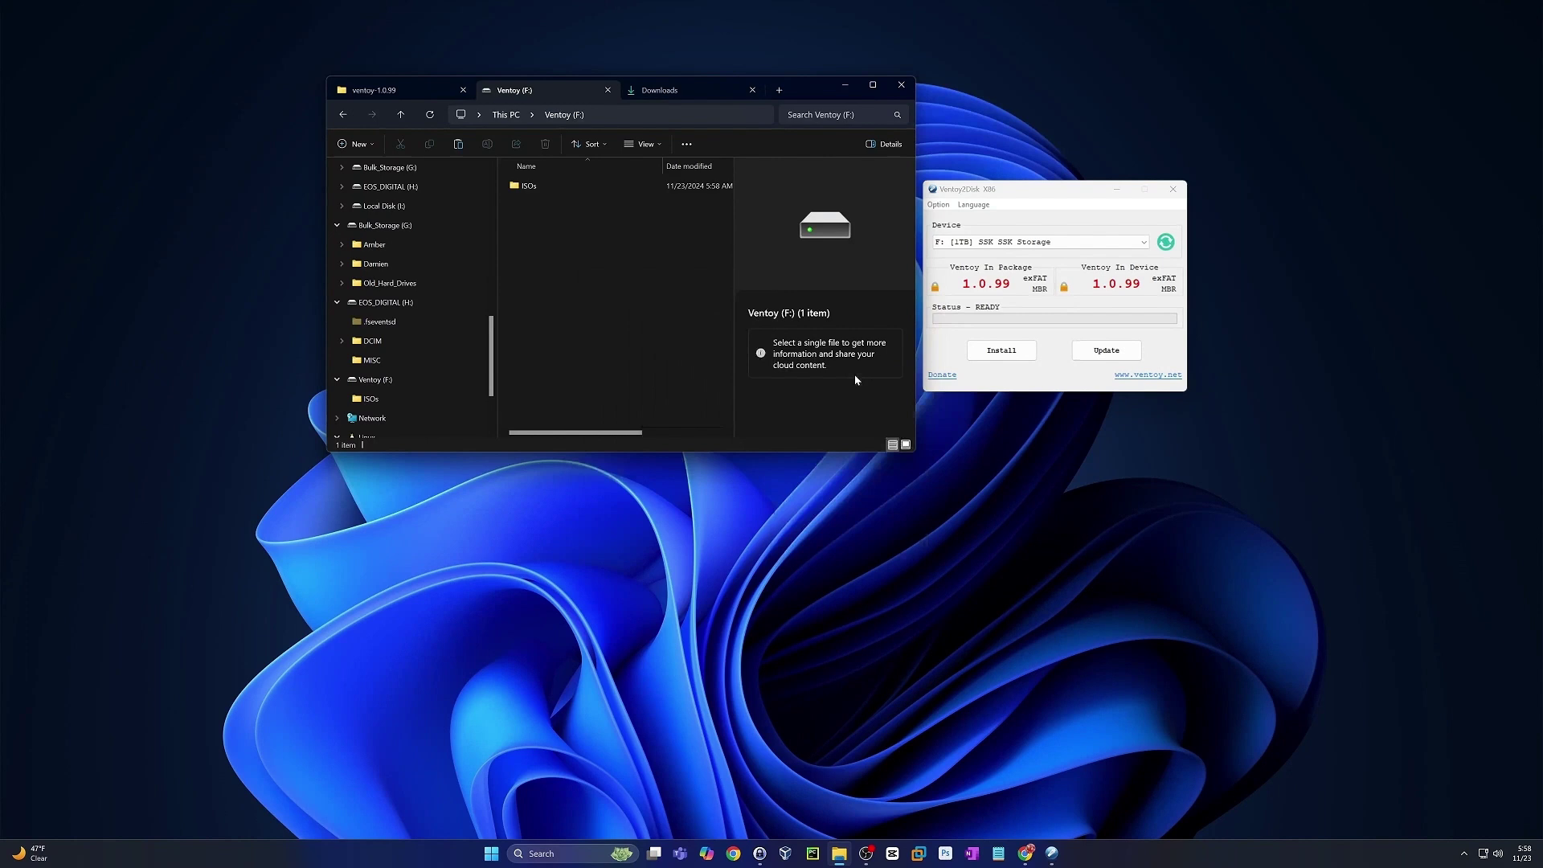
text(ven)
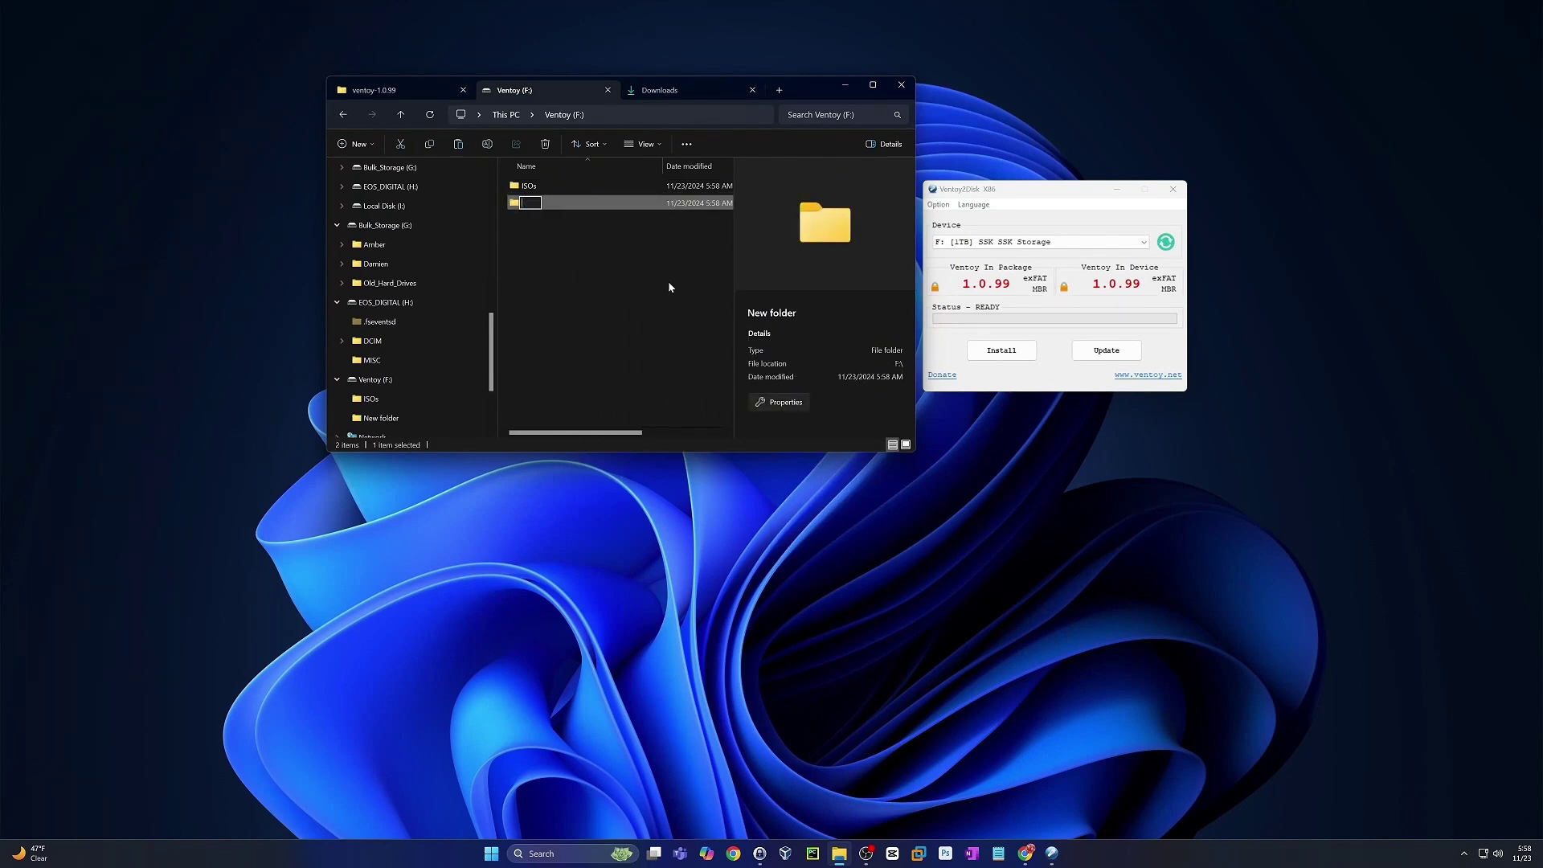
text(toy)
key(Return)
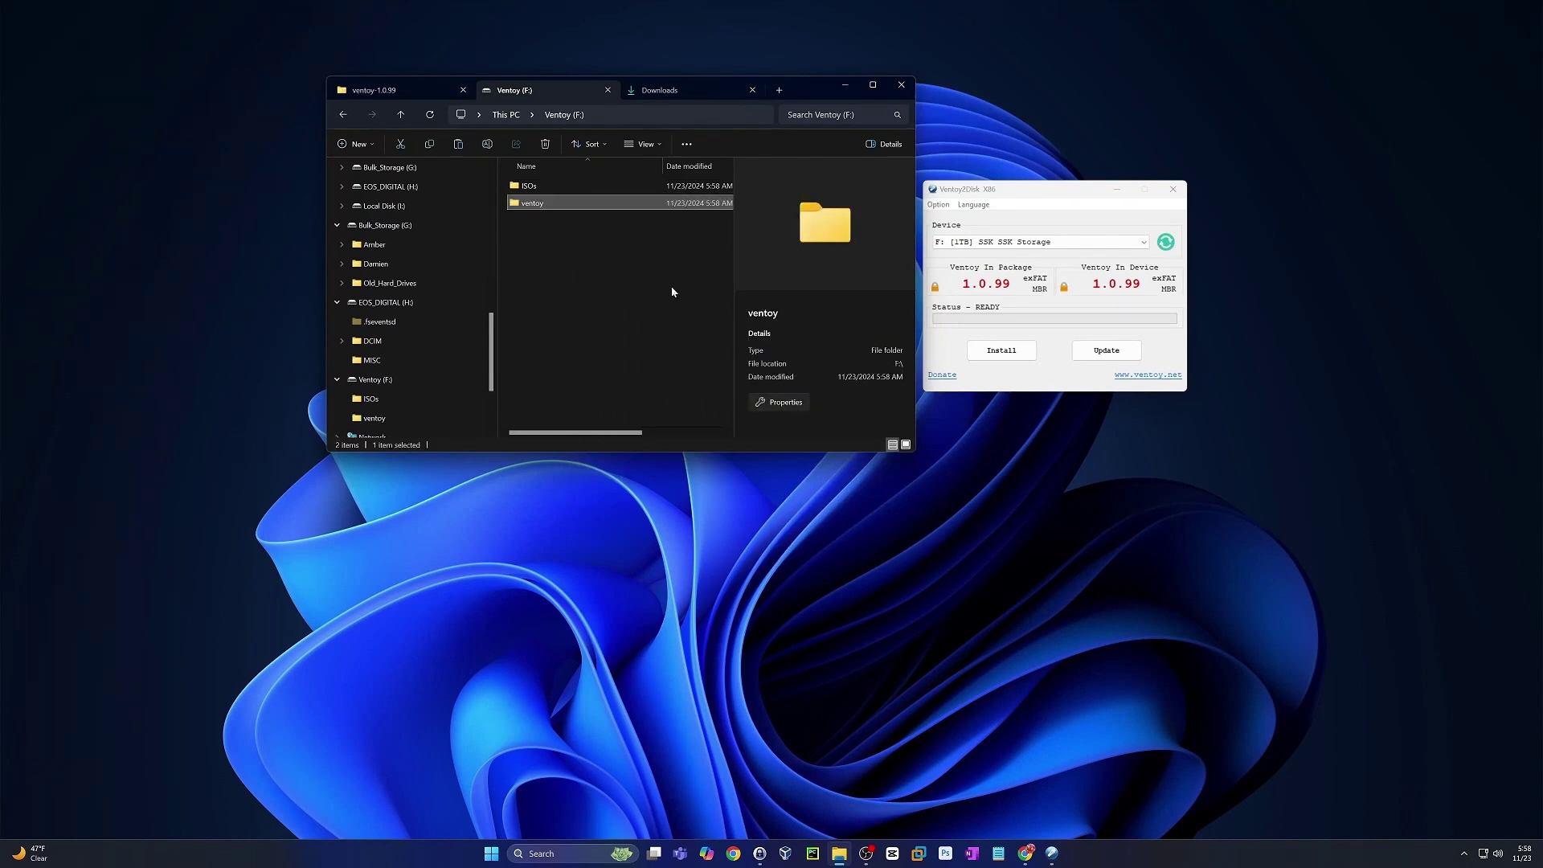
right_click(617, 350)
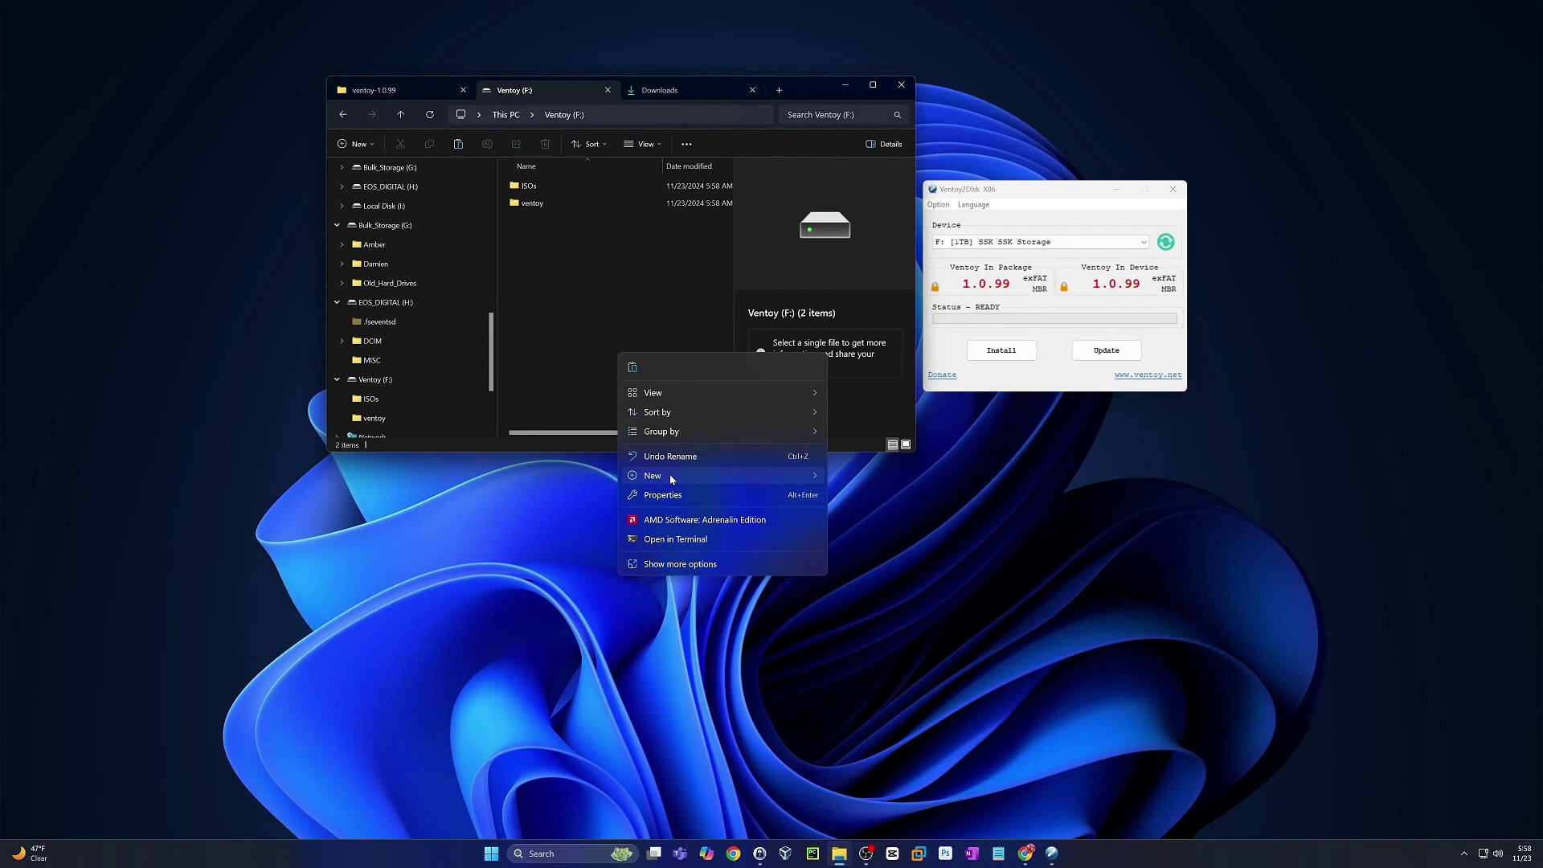
click(856, 477)
text(persistence)
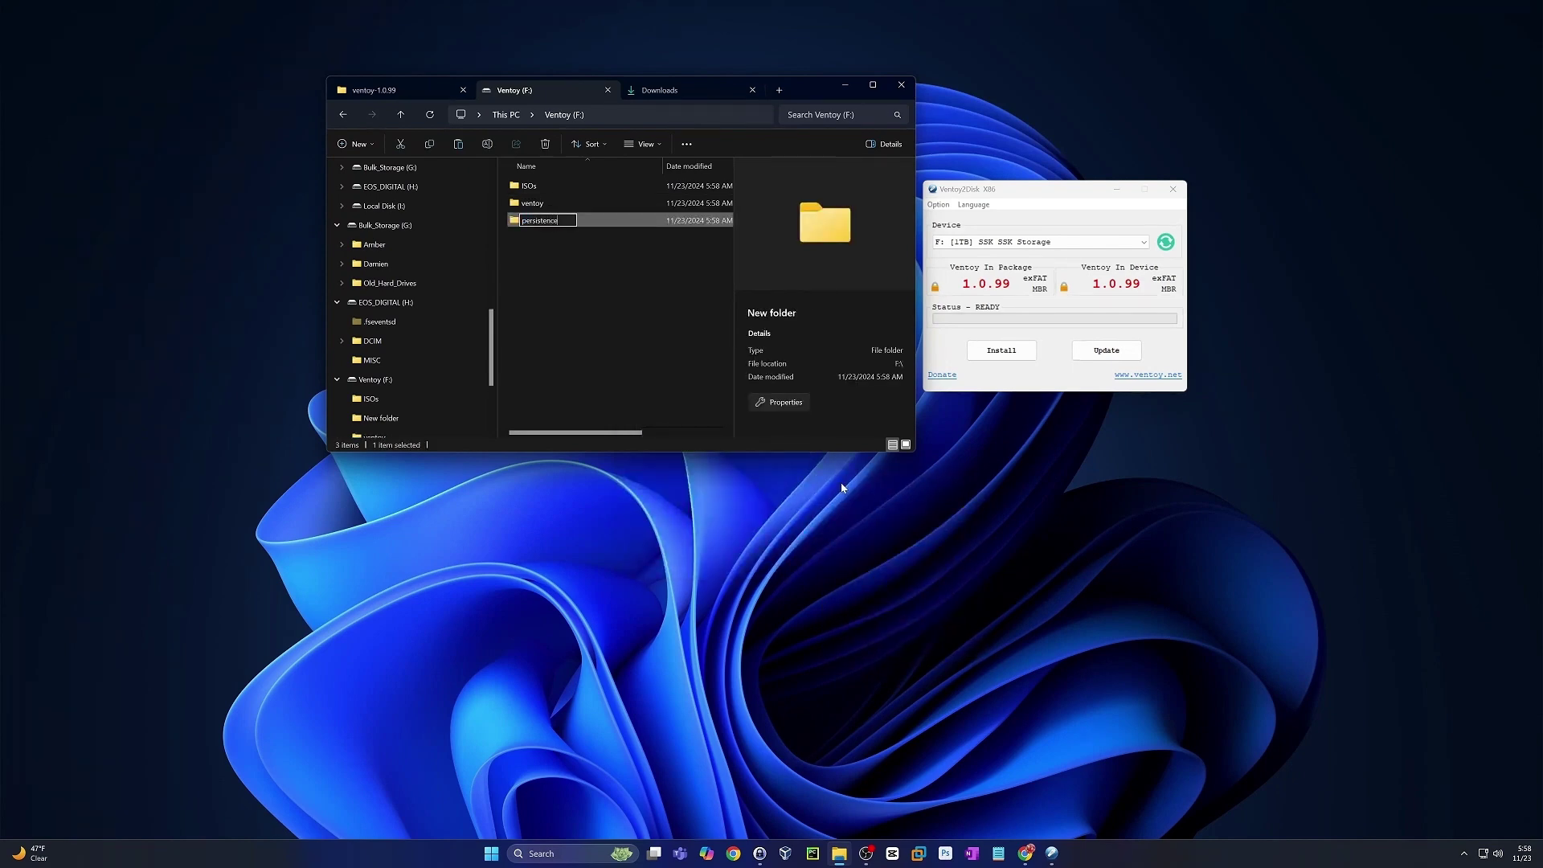
key(Return)
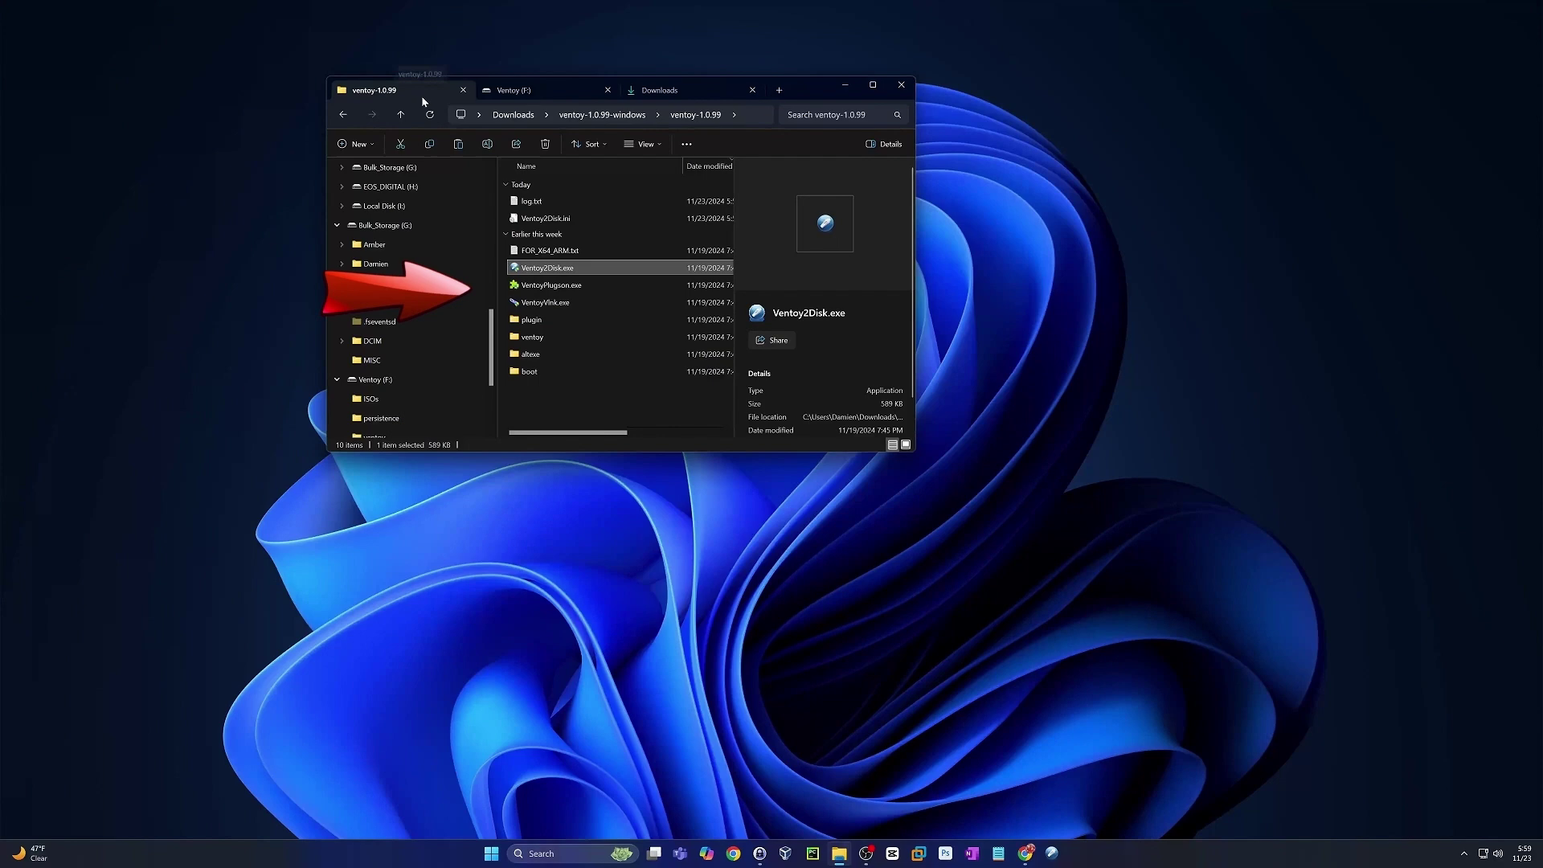
Launch VentoyPlugson and start a new Persistence Plugin entry.
double_click(569, 286)
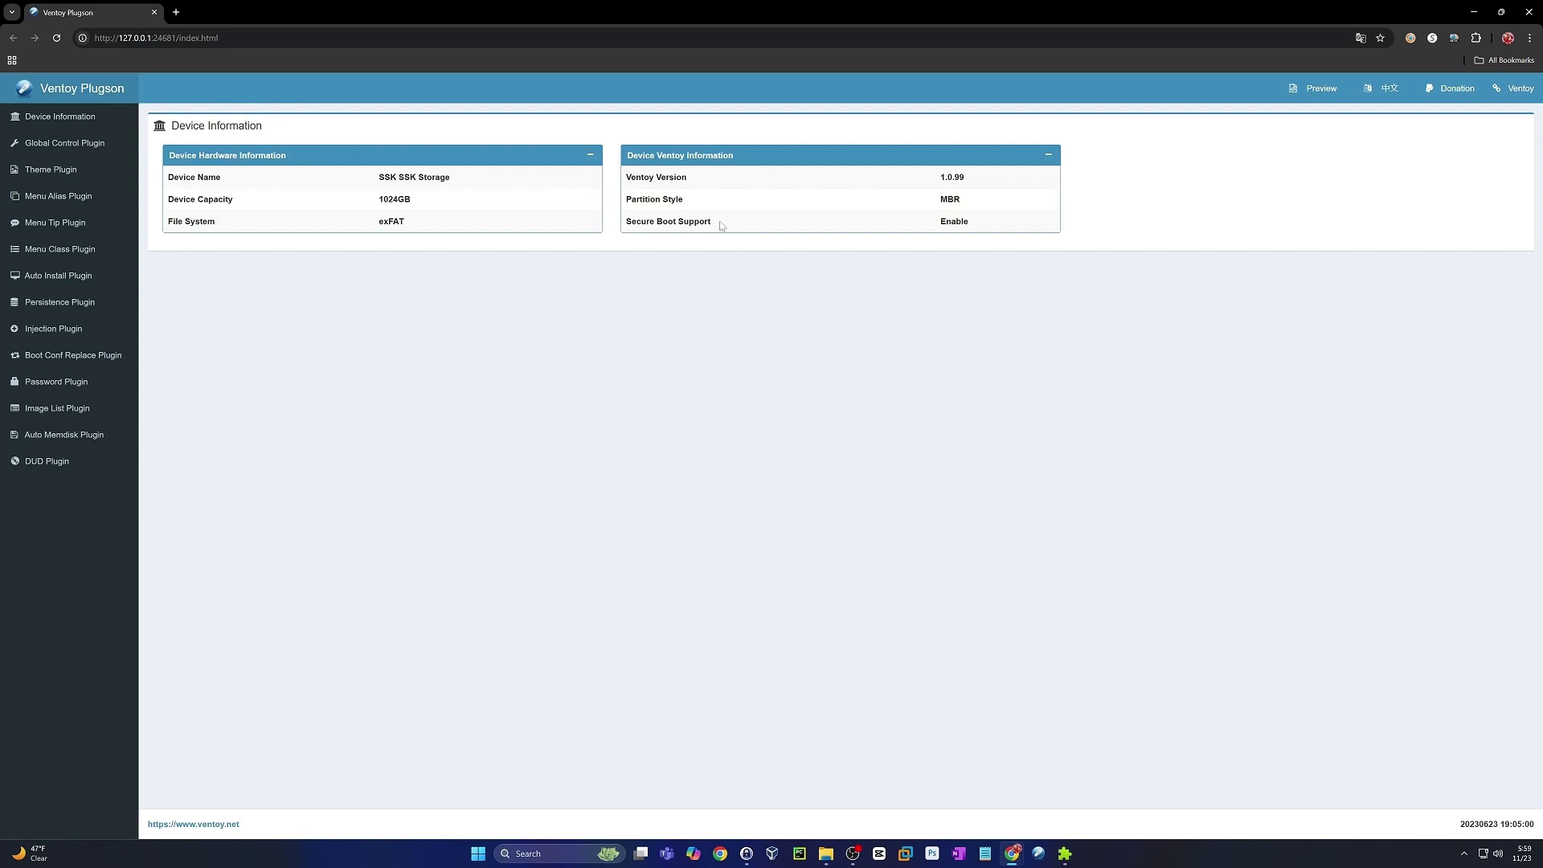
click(79, 309)
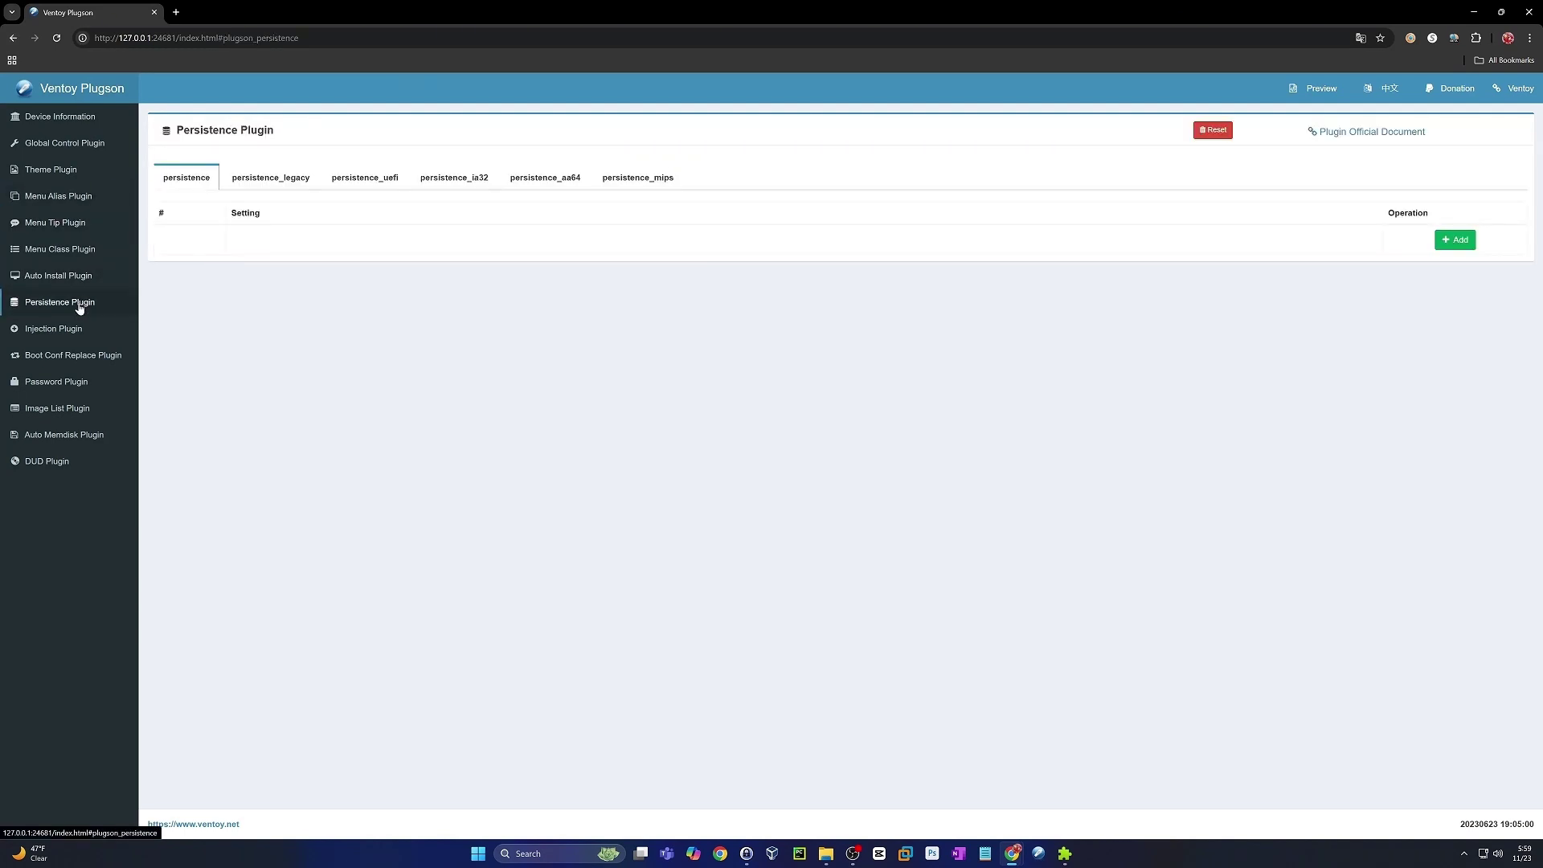
click(1463, 241)
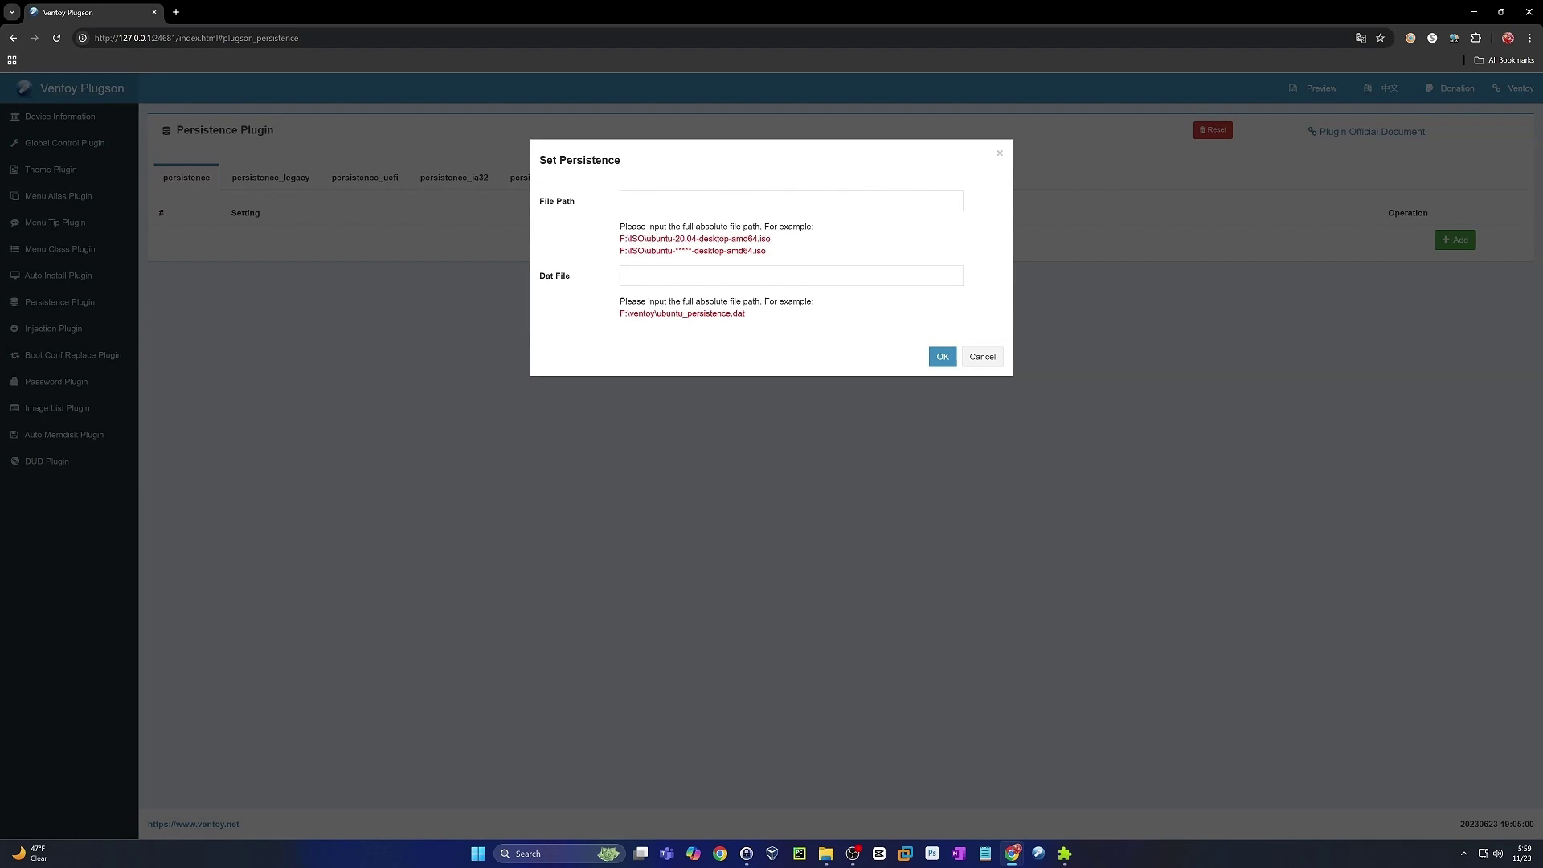
Fill in file path F:\ISOs\Mint22.iso, cancel the entry, and open the Persistence Plugin documentation.
click(641, 200)
text(F)
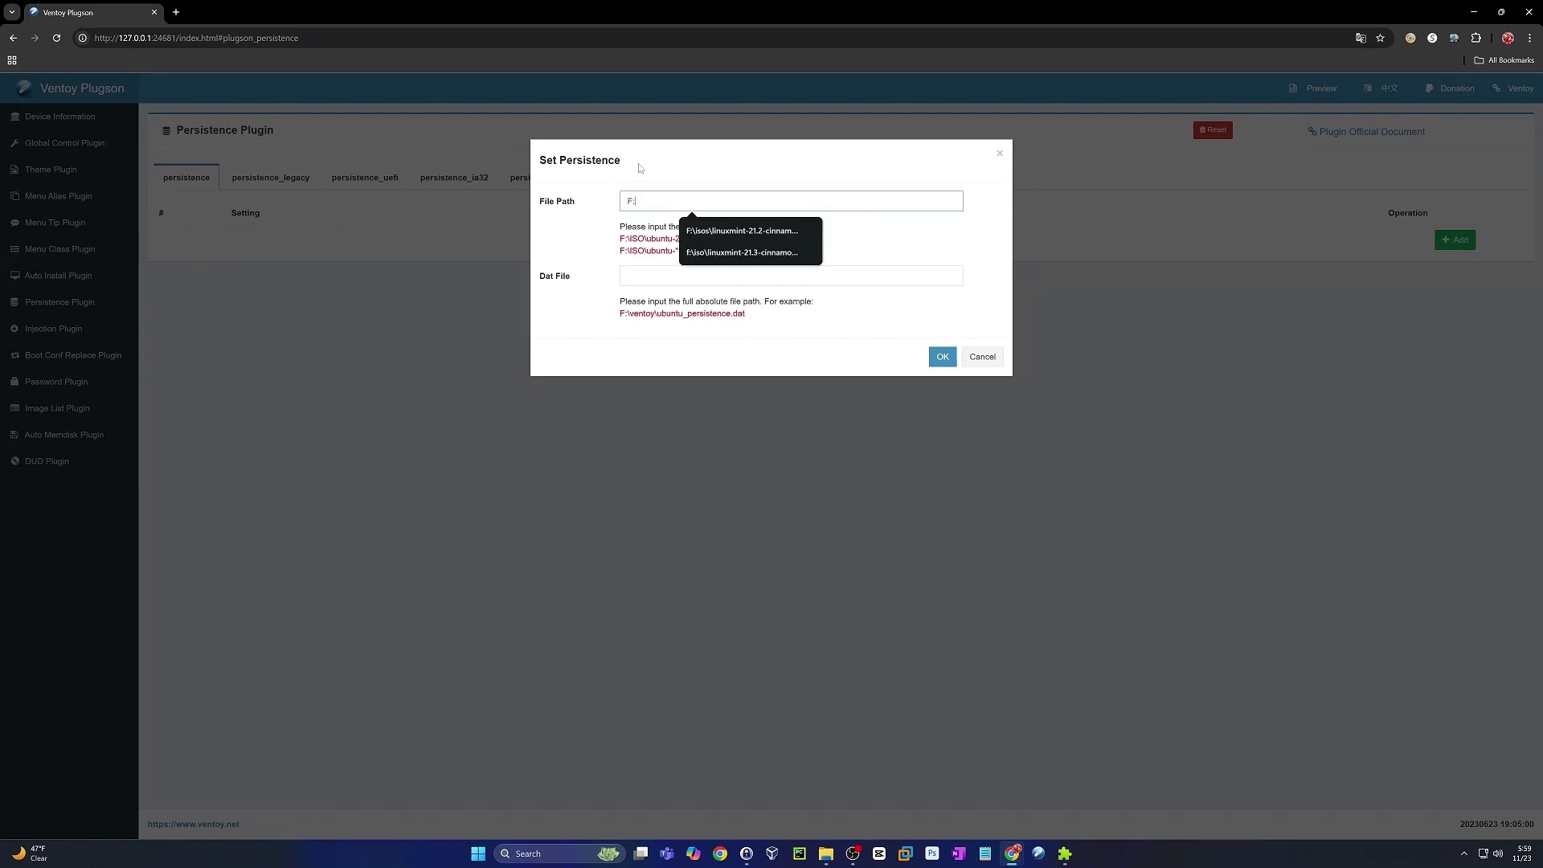
text(:\ISOs)
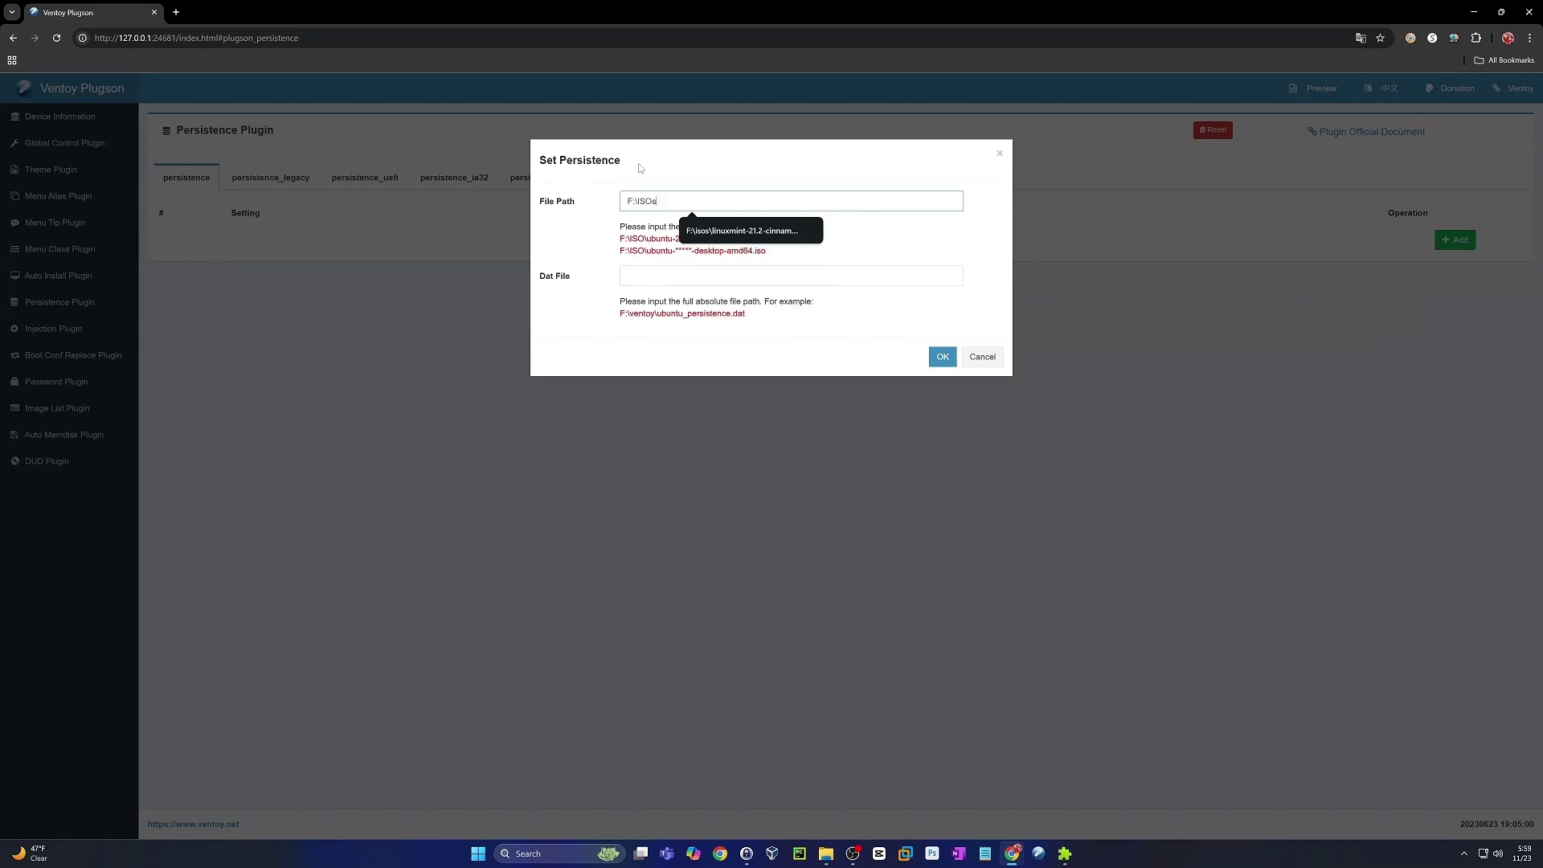
text(\Mint22.iso)
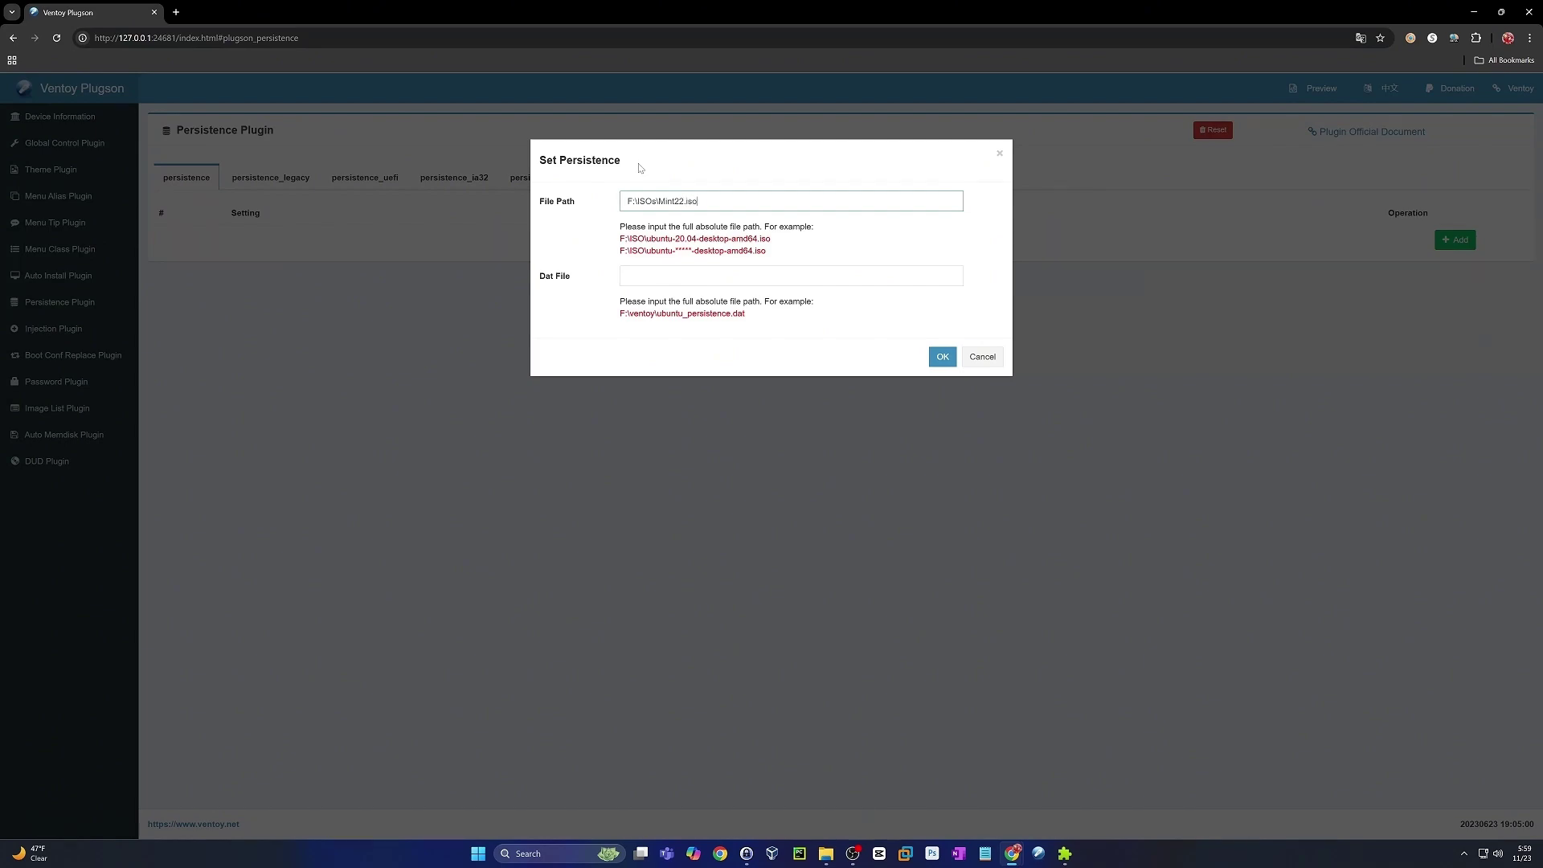
click(697, 274)
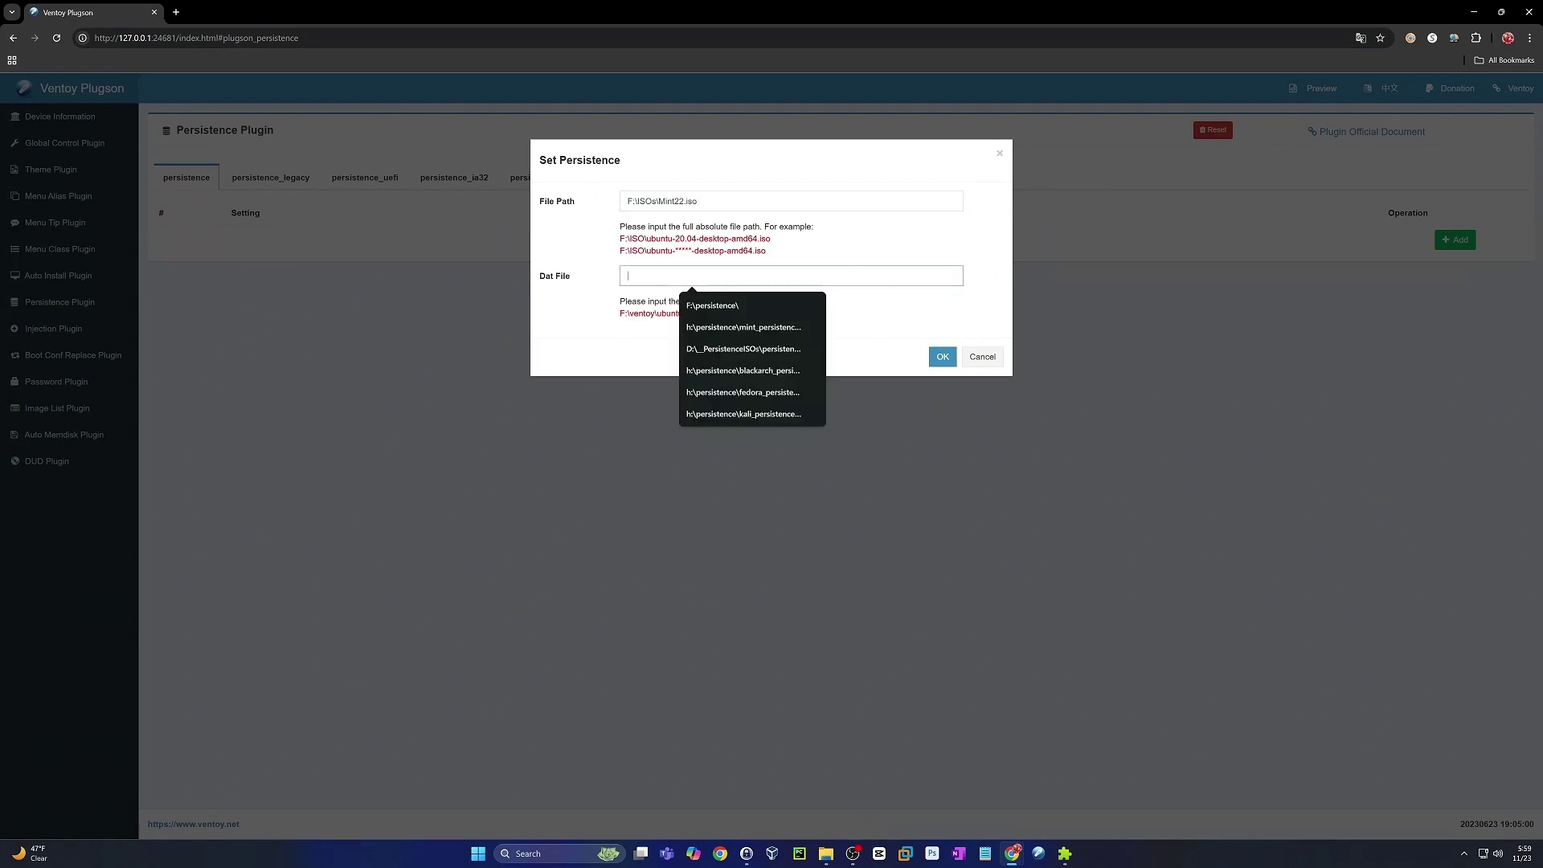
click(1004, 557)
click(1371, 131)
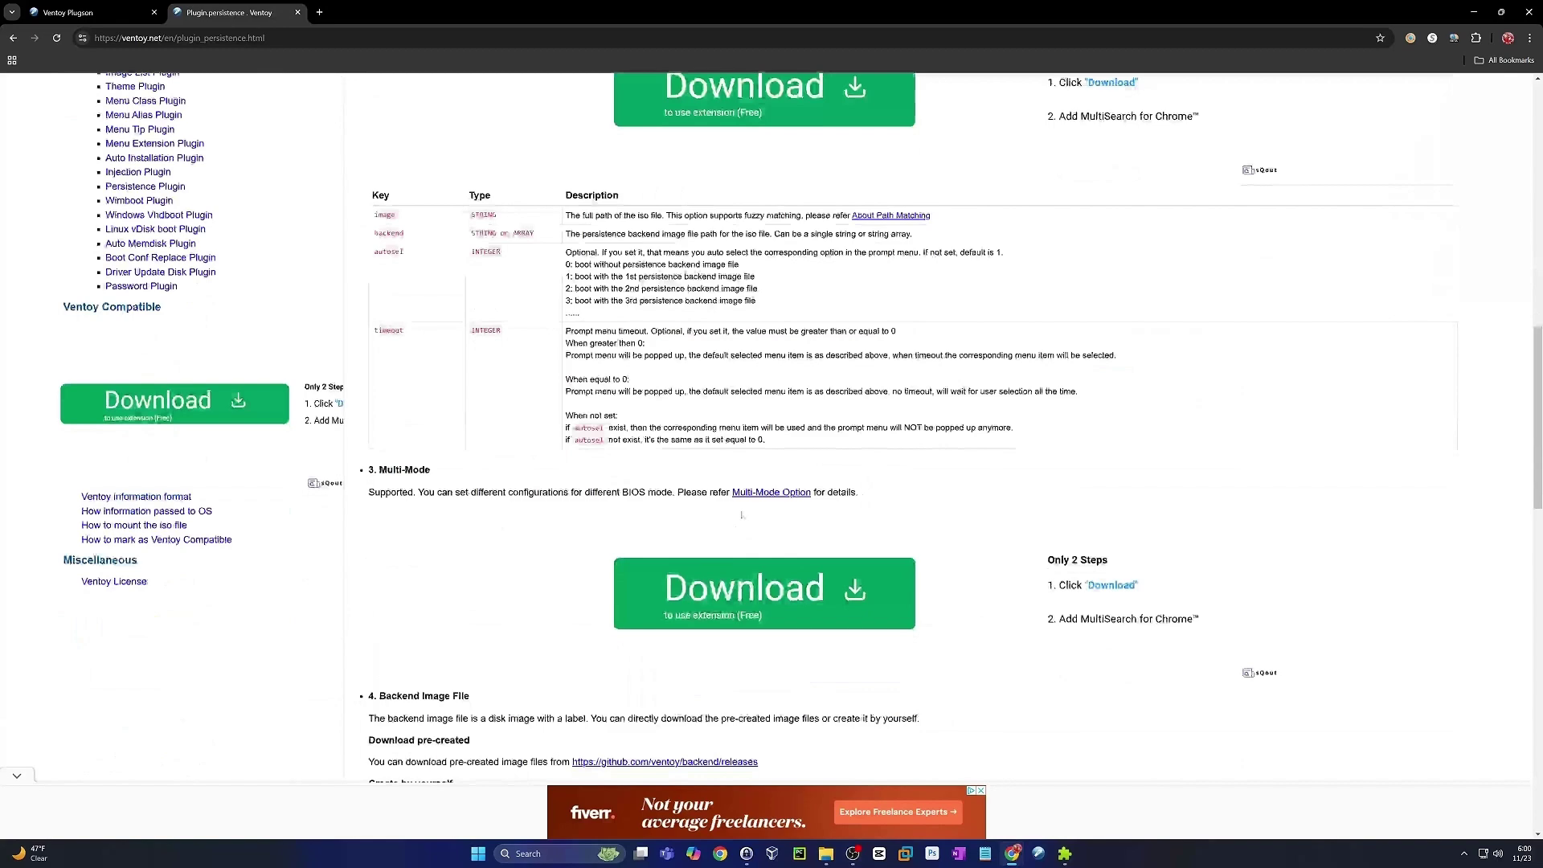
scroll(741, 515, down, 4)
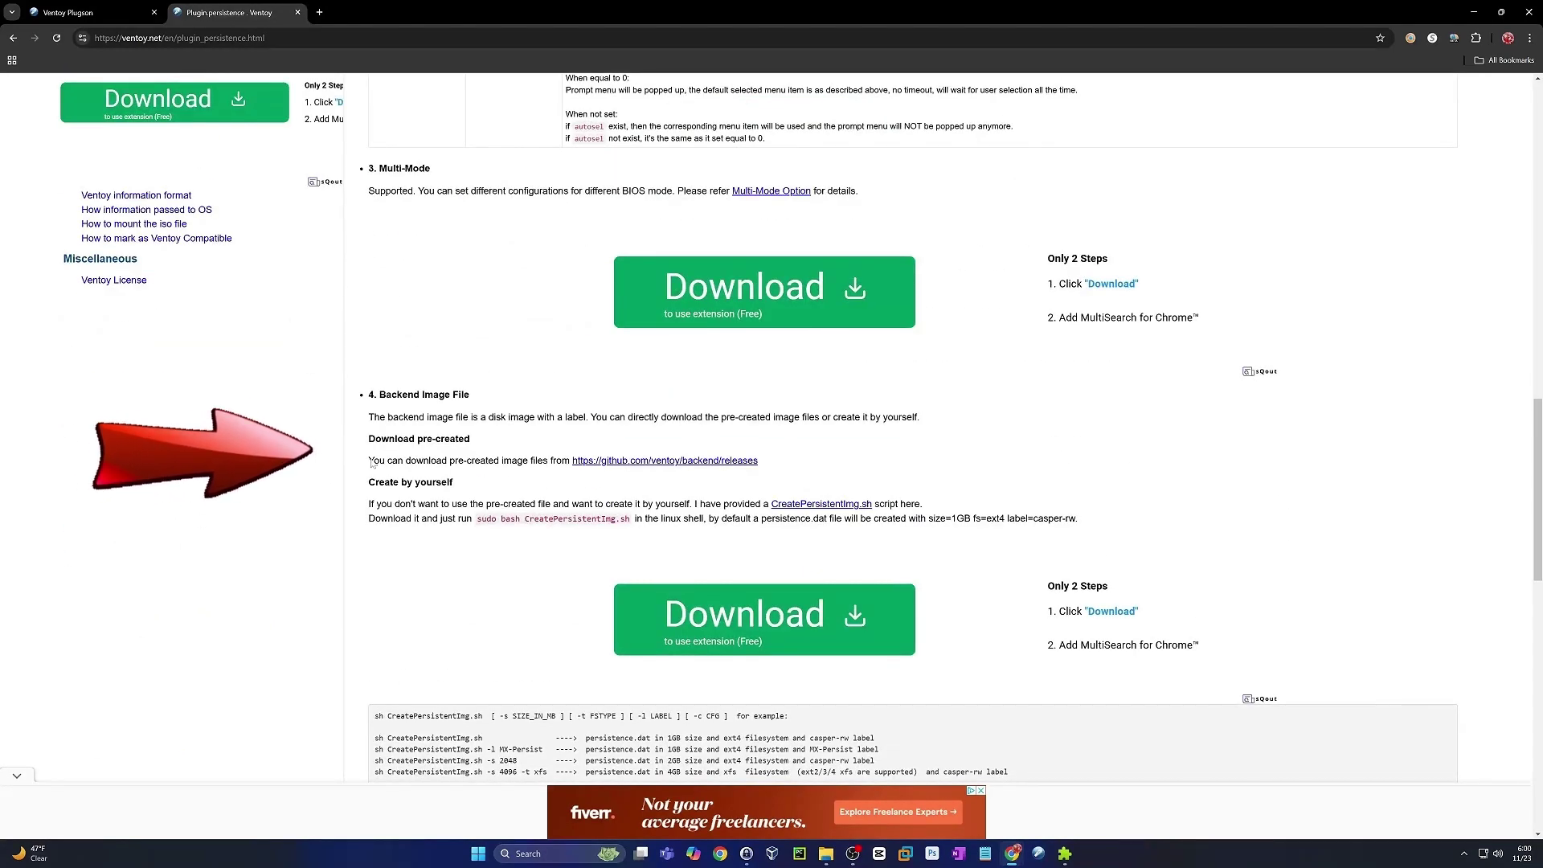
Follow the Backend Image File link to github.com/ventoy/backend/releases.
drag(369, 439, 472, 443)
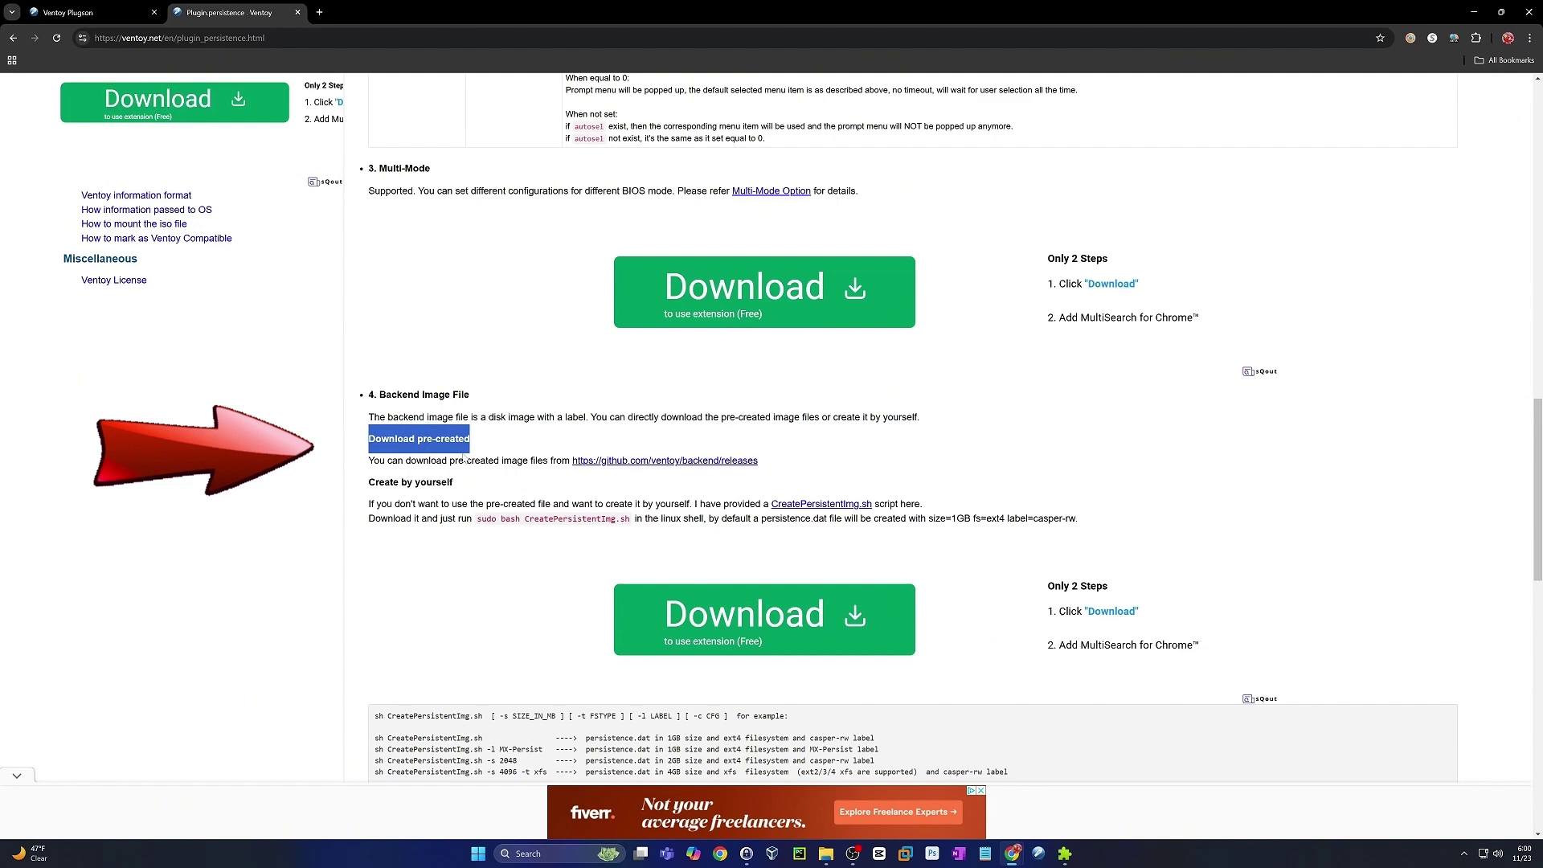
click(674, 461)
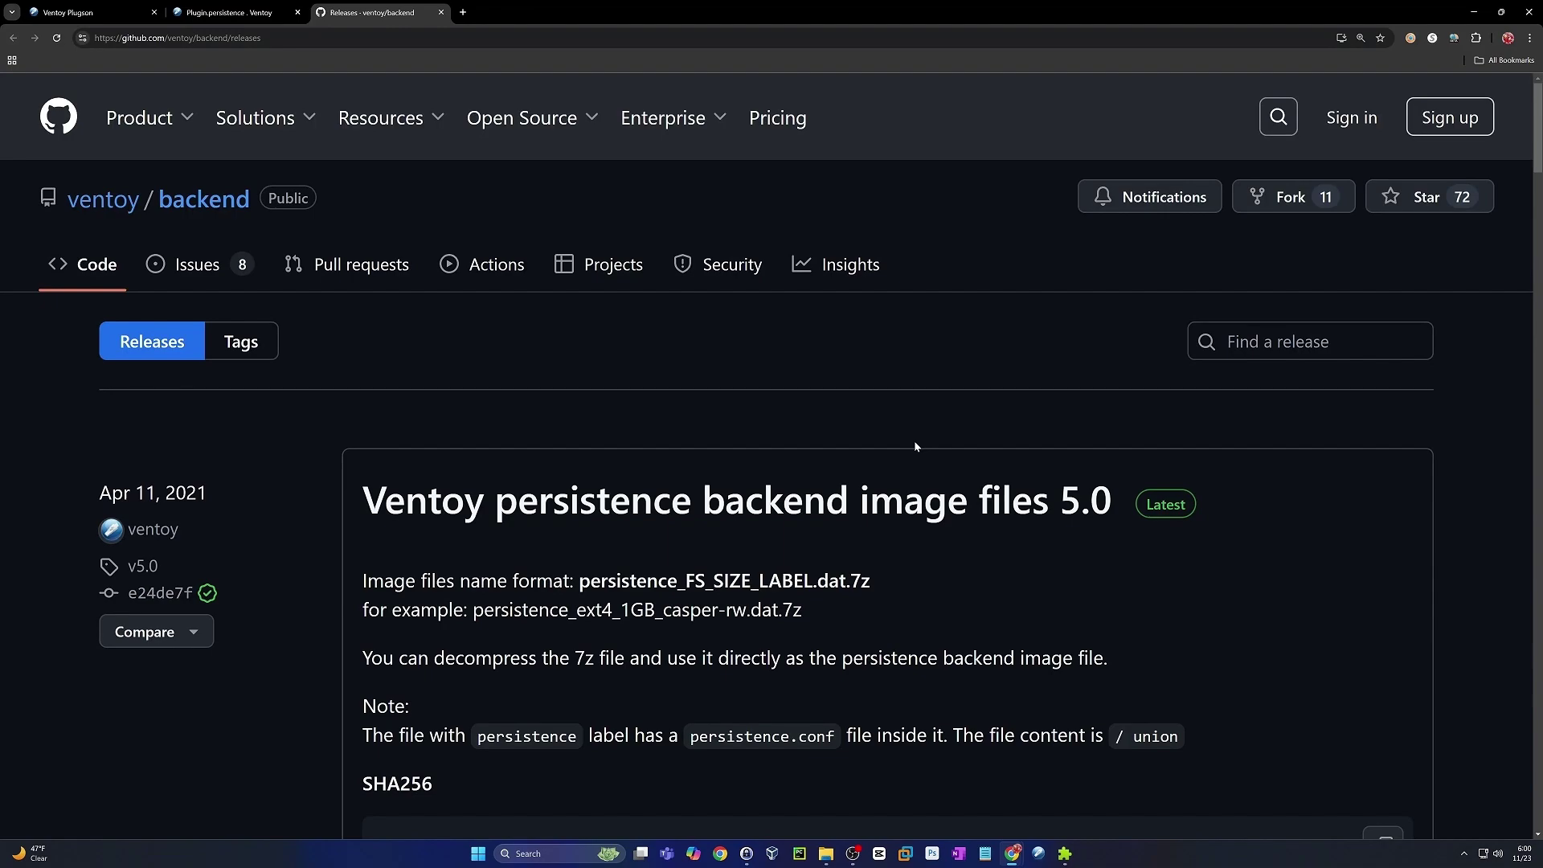
Download images.zip (288 KB) from the release assets and show it in the Downloads folder.
scroll(915, 444, down, 12)
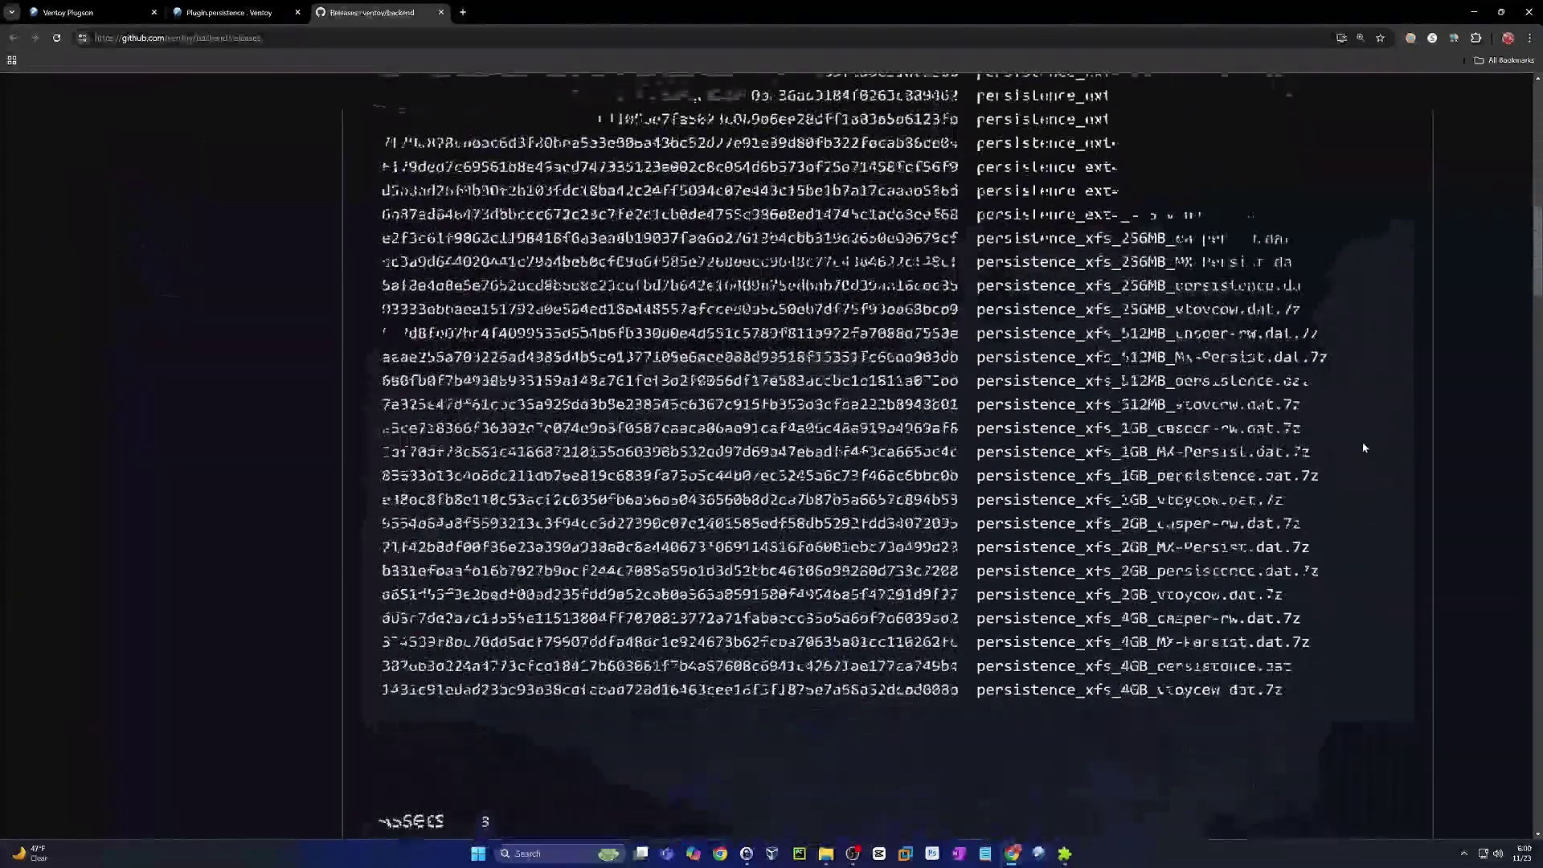
scroll(1364, 448, down, 4)
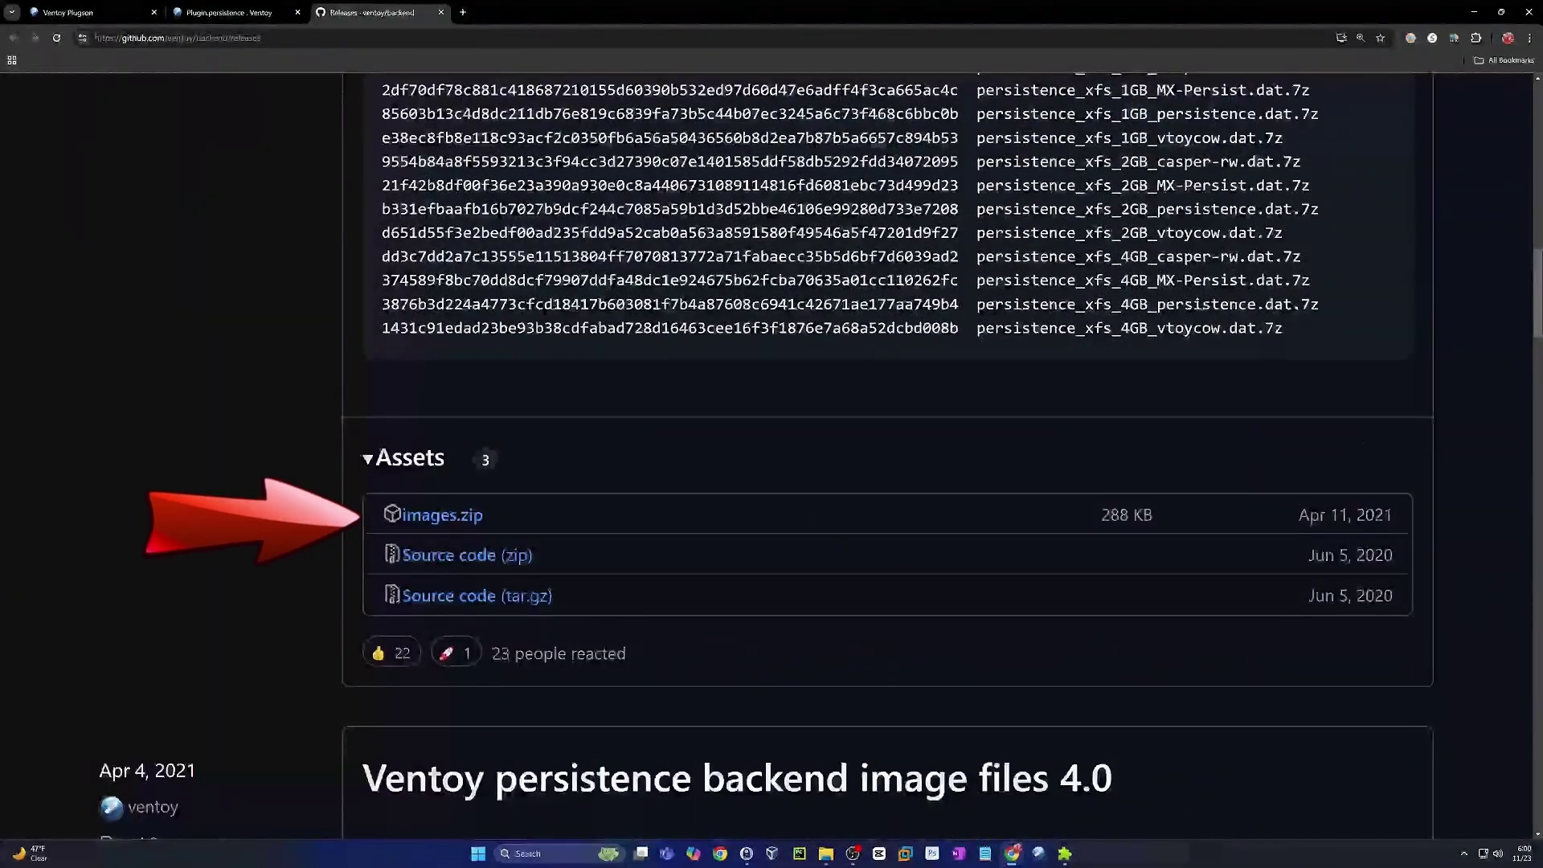
click(465, 526)
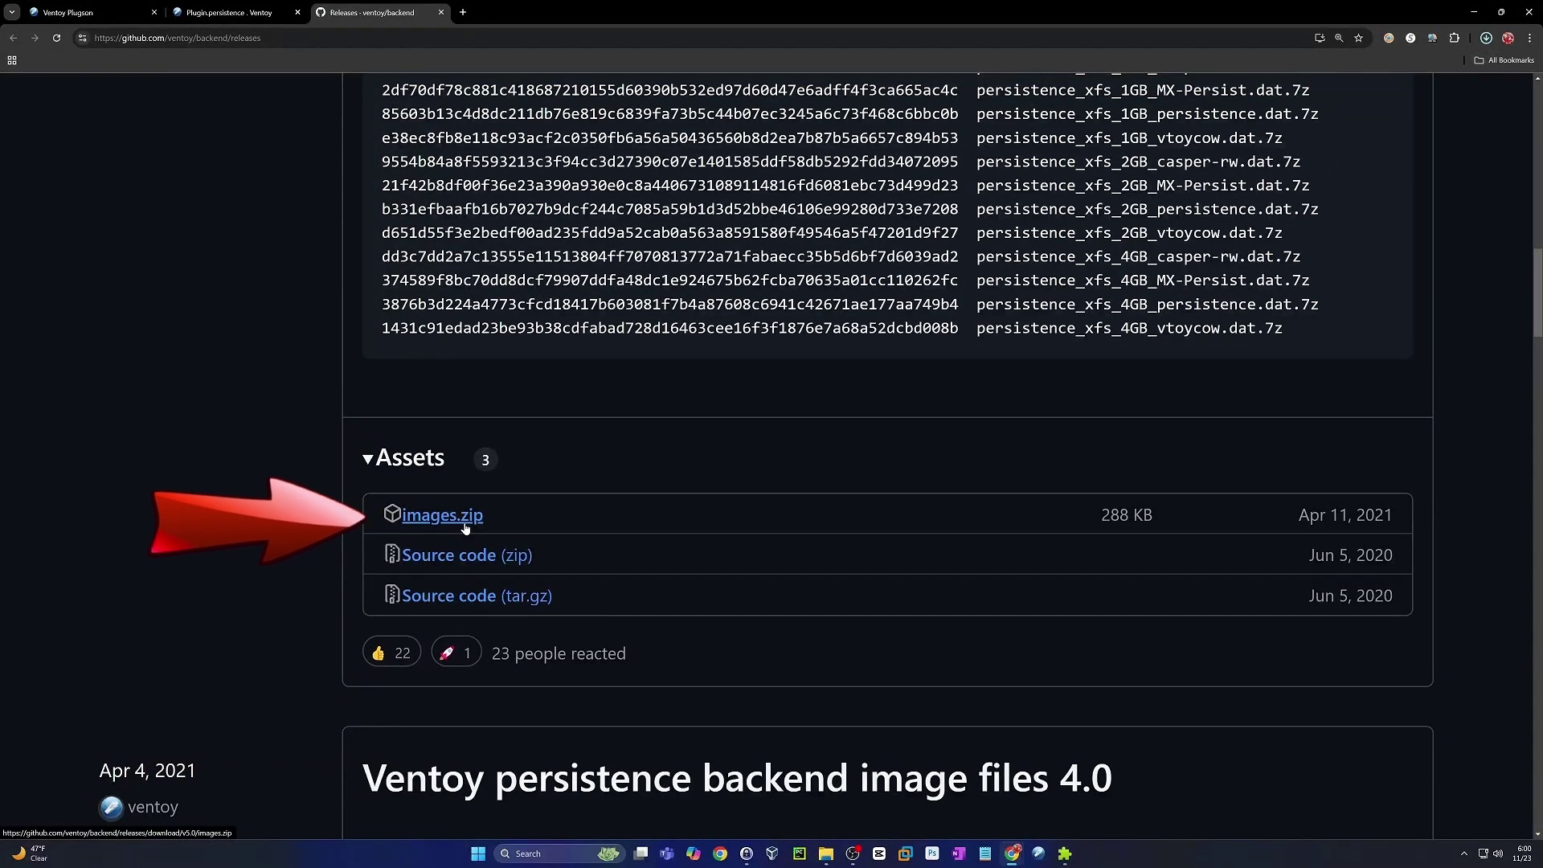
click(1487, 38)
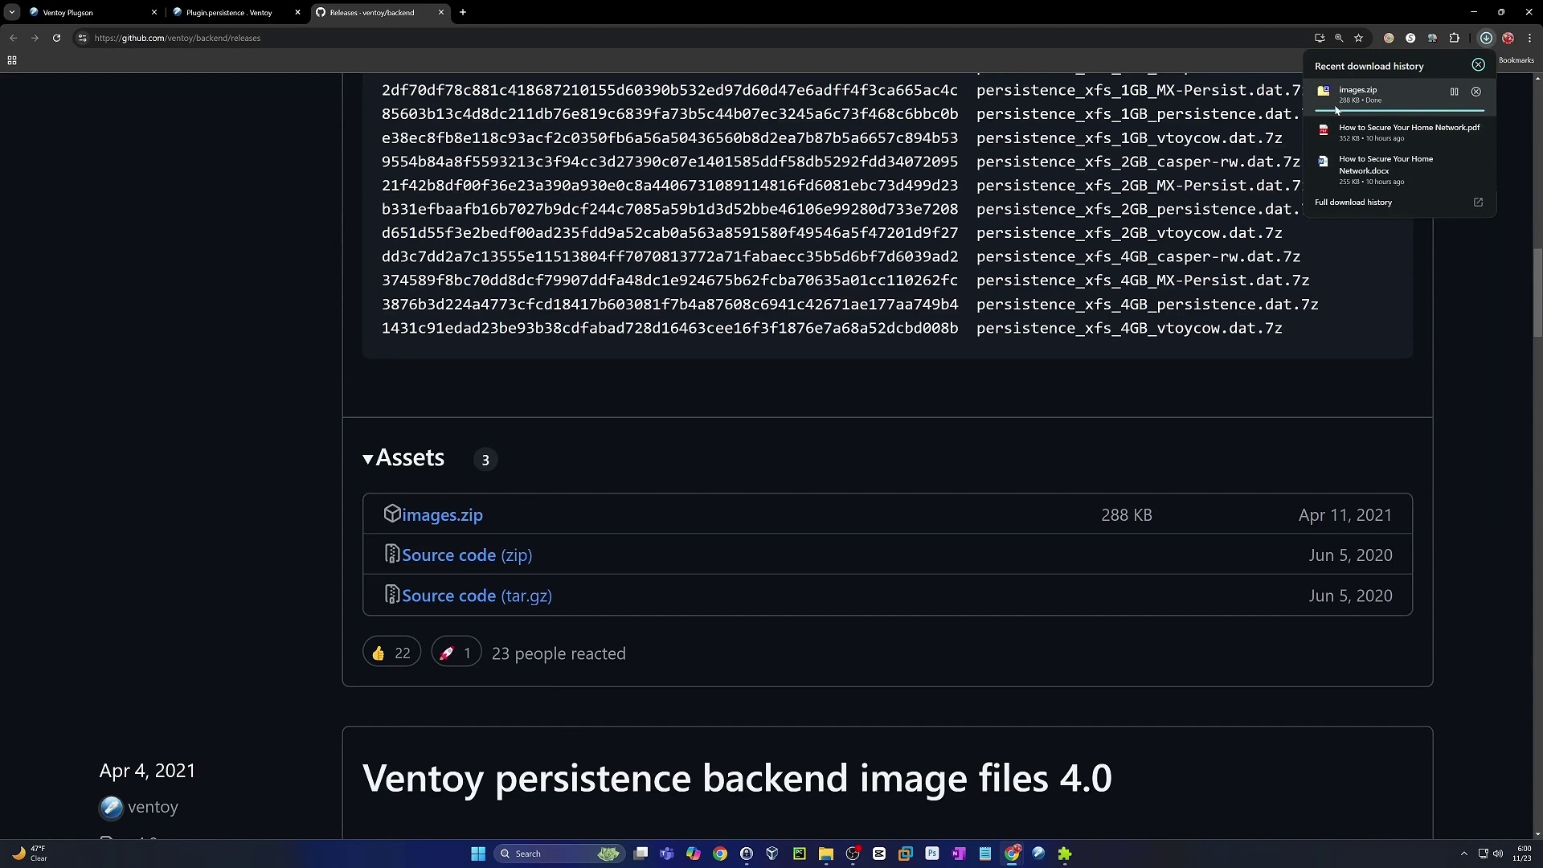
click(1224, 413)
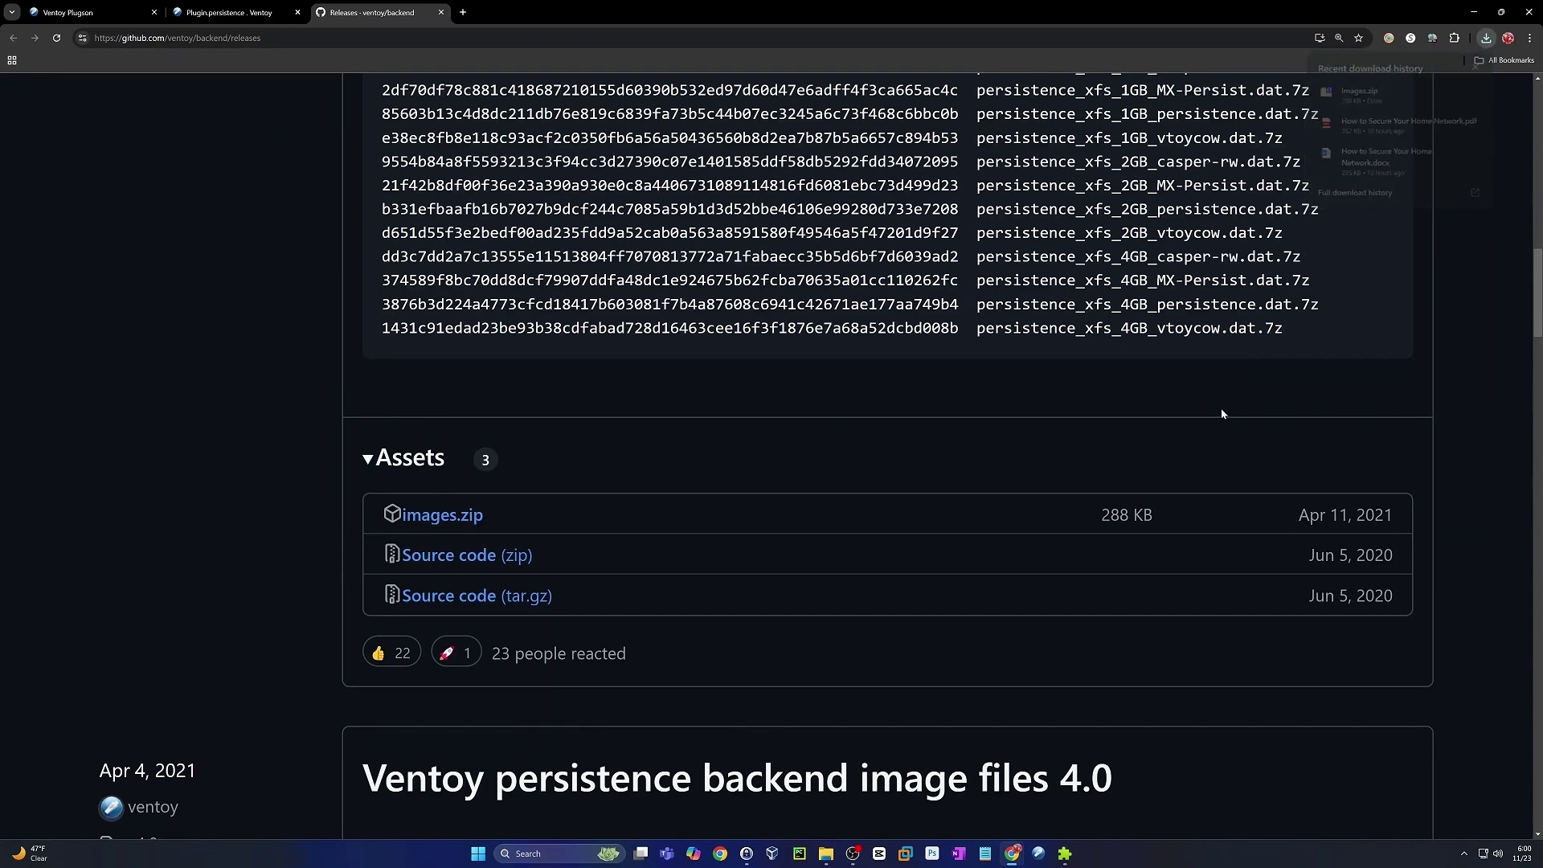
click(1487, 39)
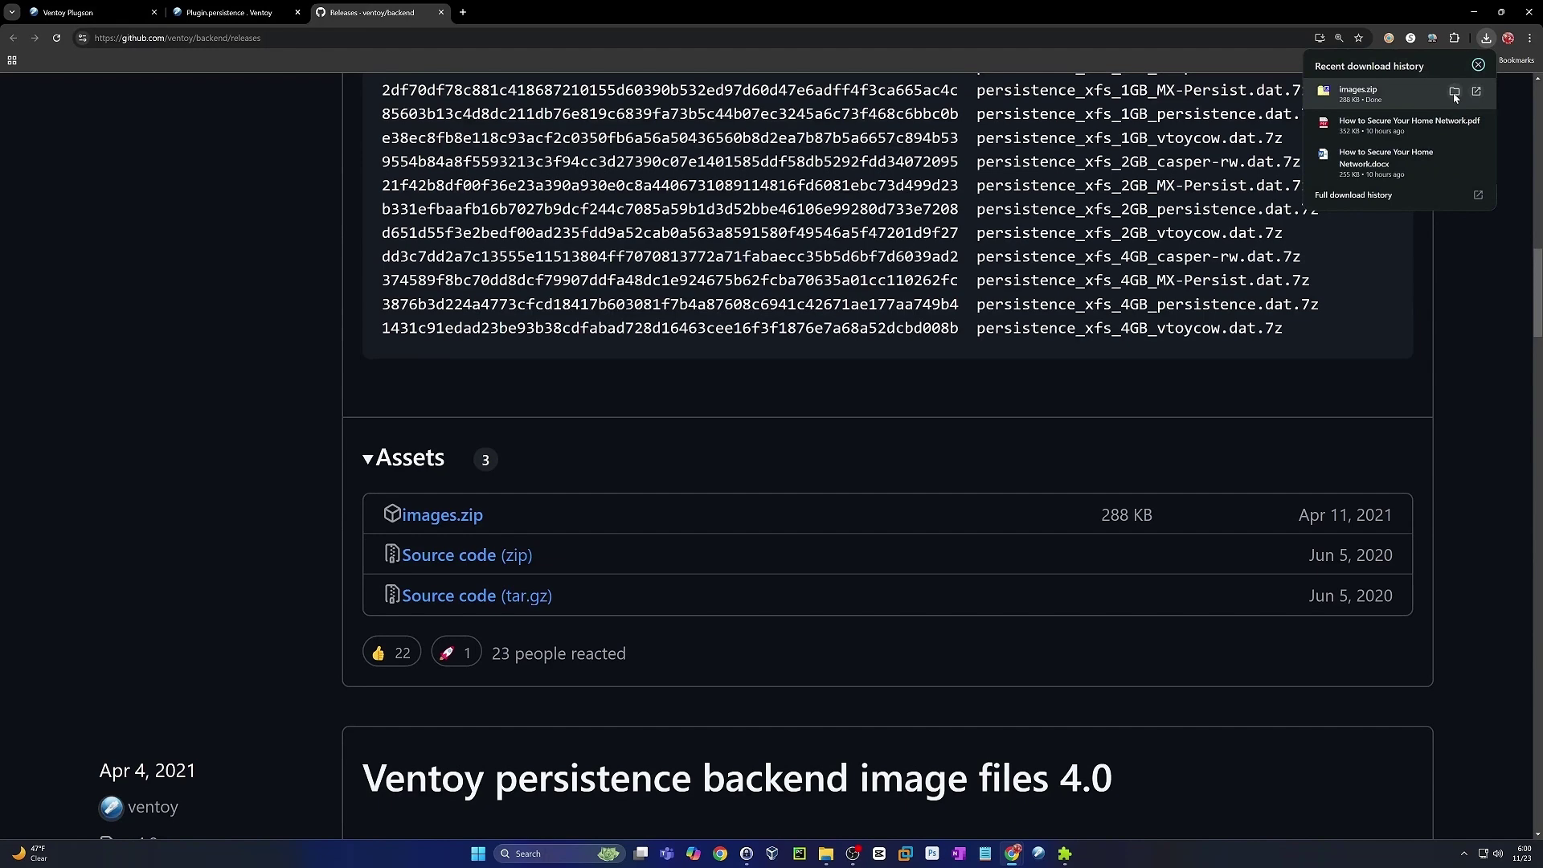
click(1455, 93)
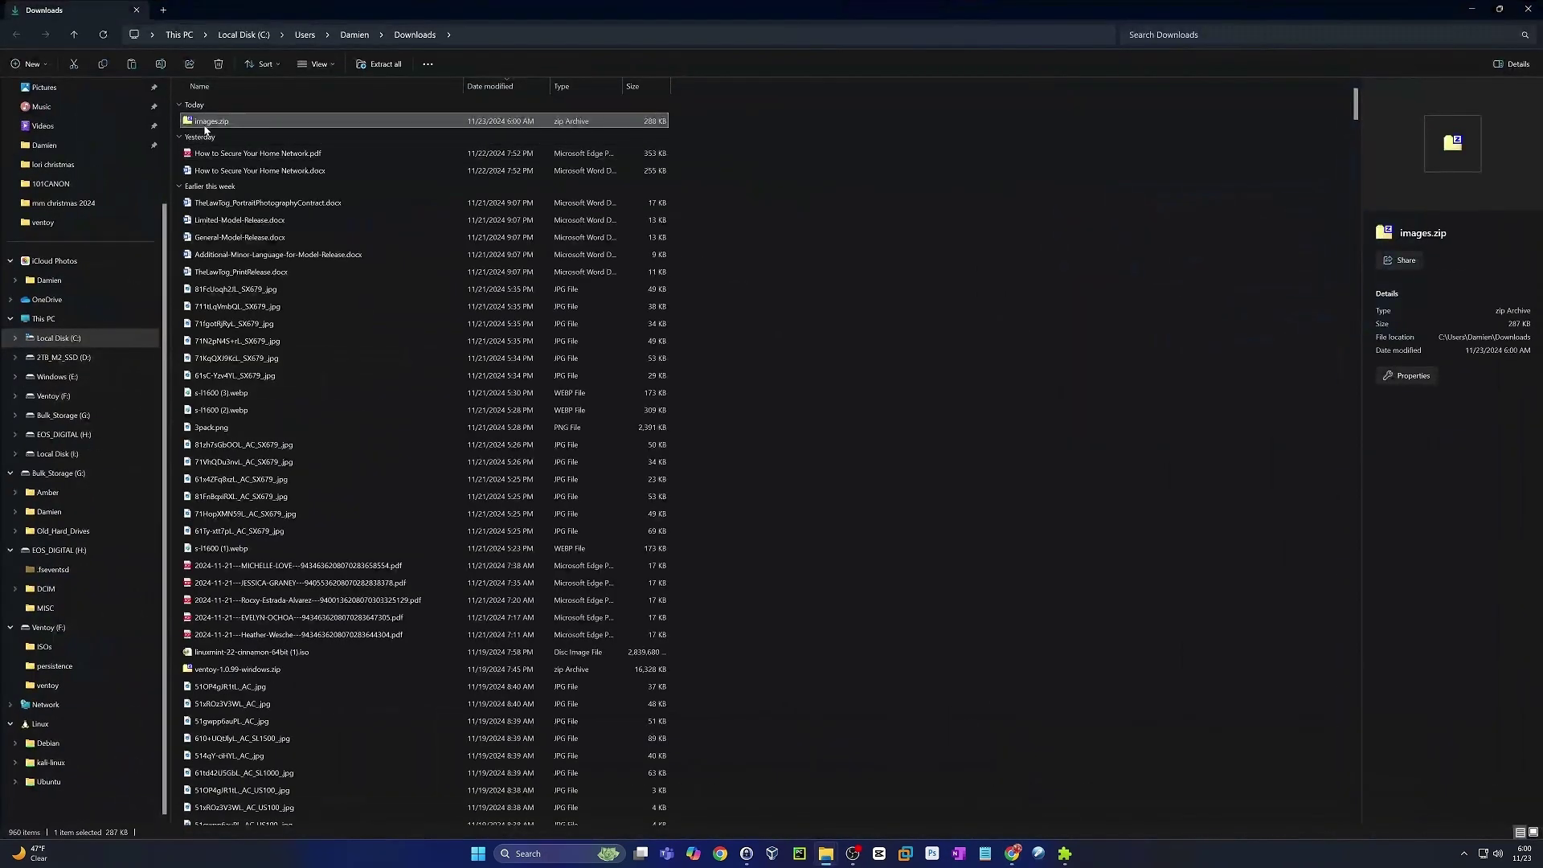
Extract images.zip into Downloads and open the inner images folder with its 40 .7z archives.
right_click(213, 123)
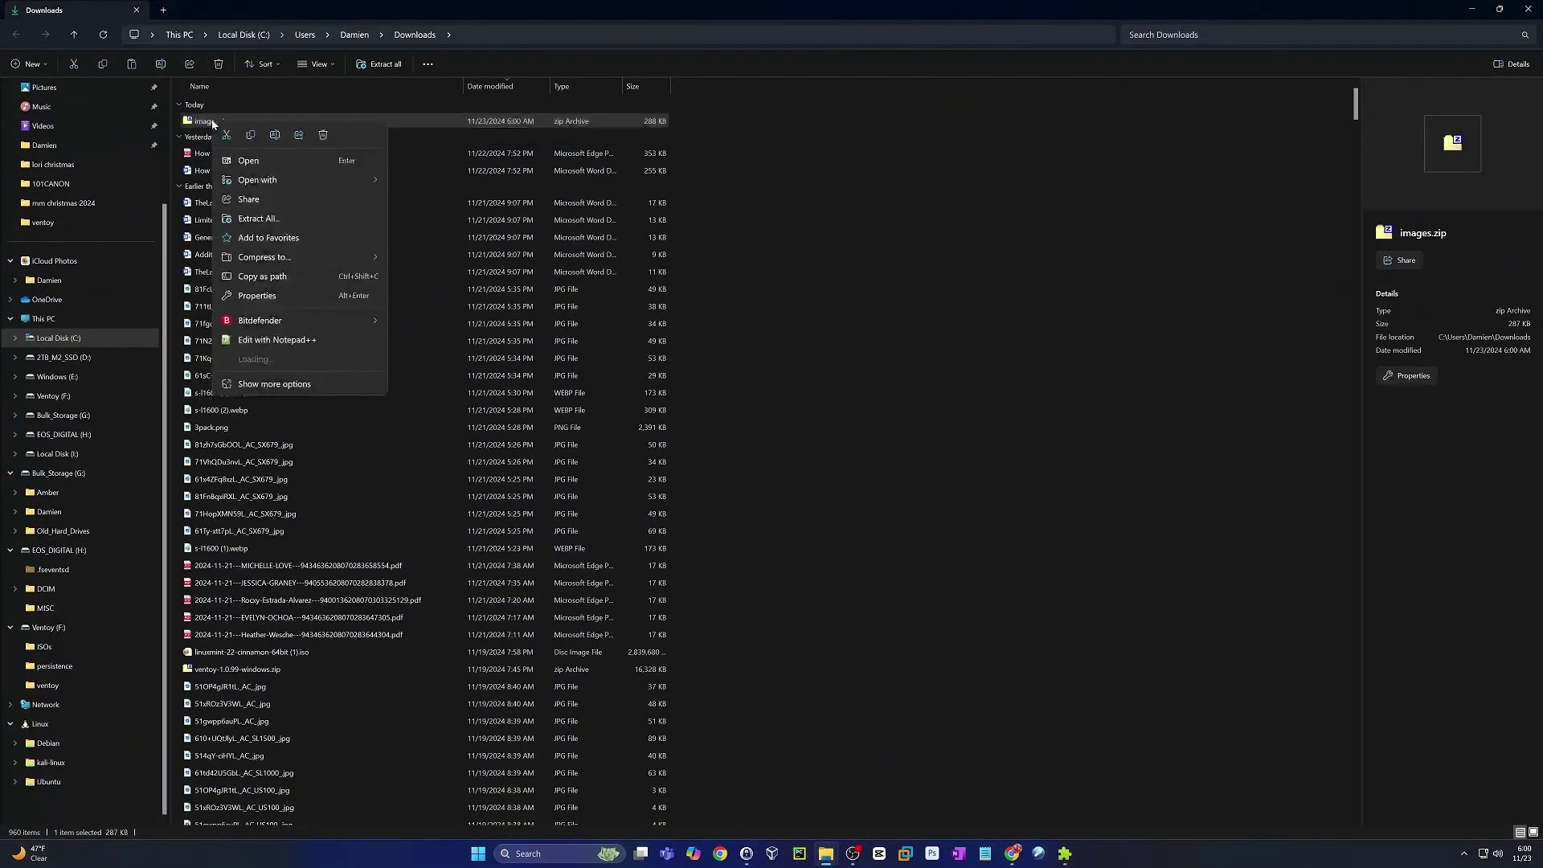
click(276, 222)
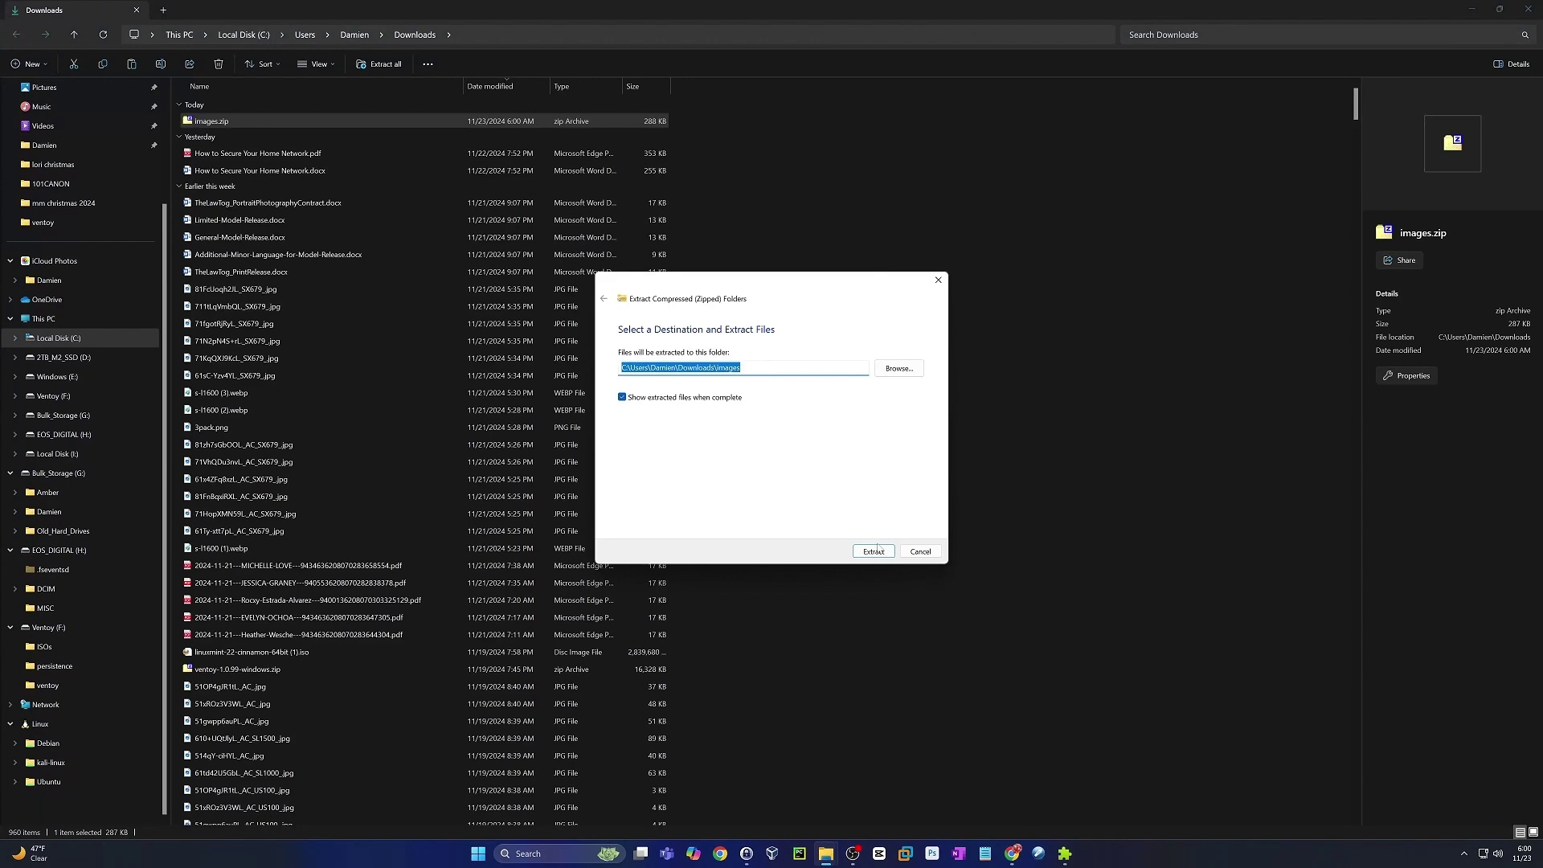
click(874, 552)
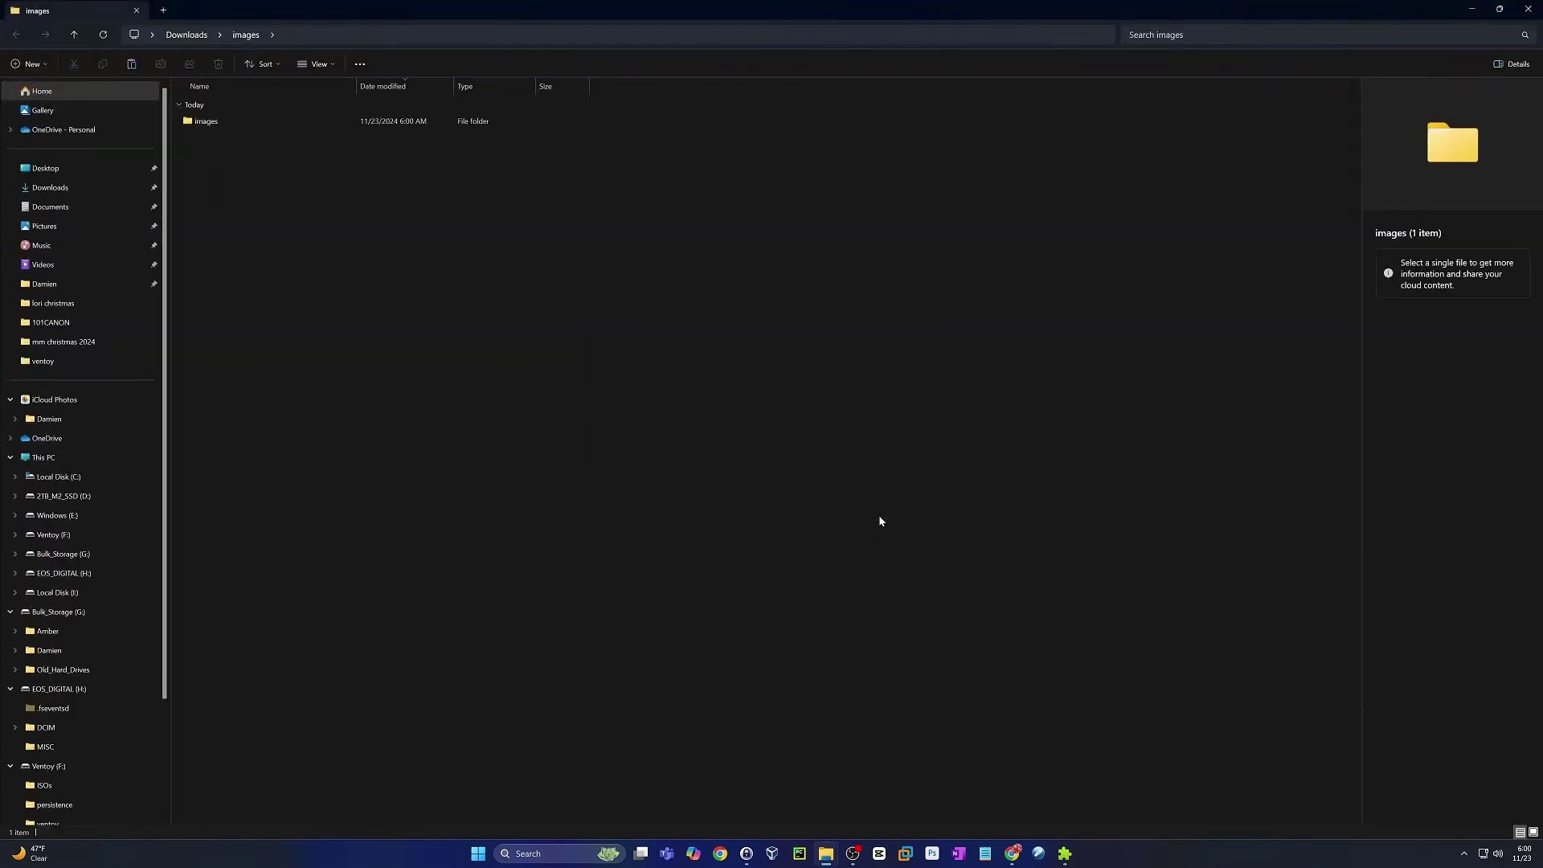
double_click(235, 122)
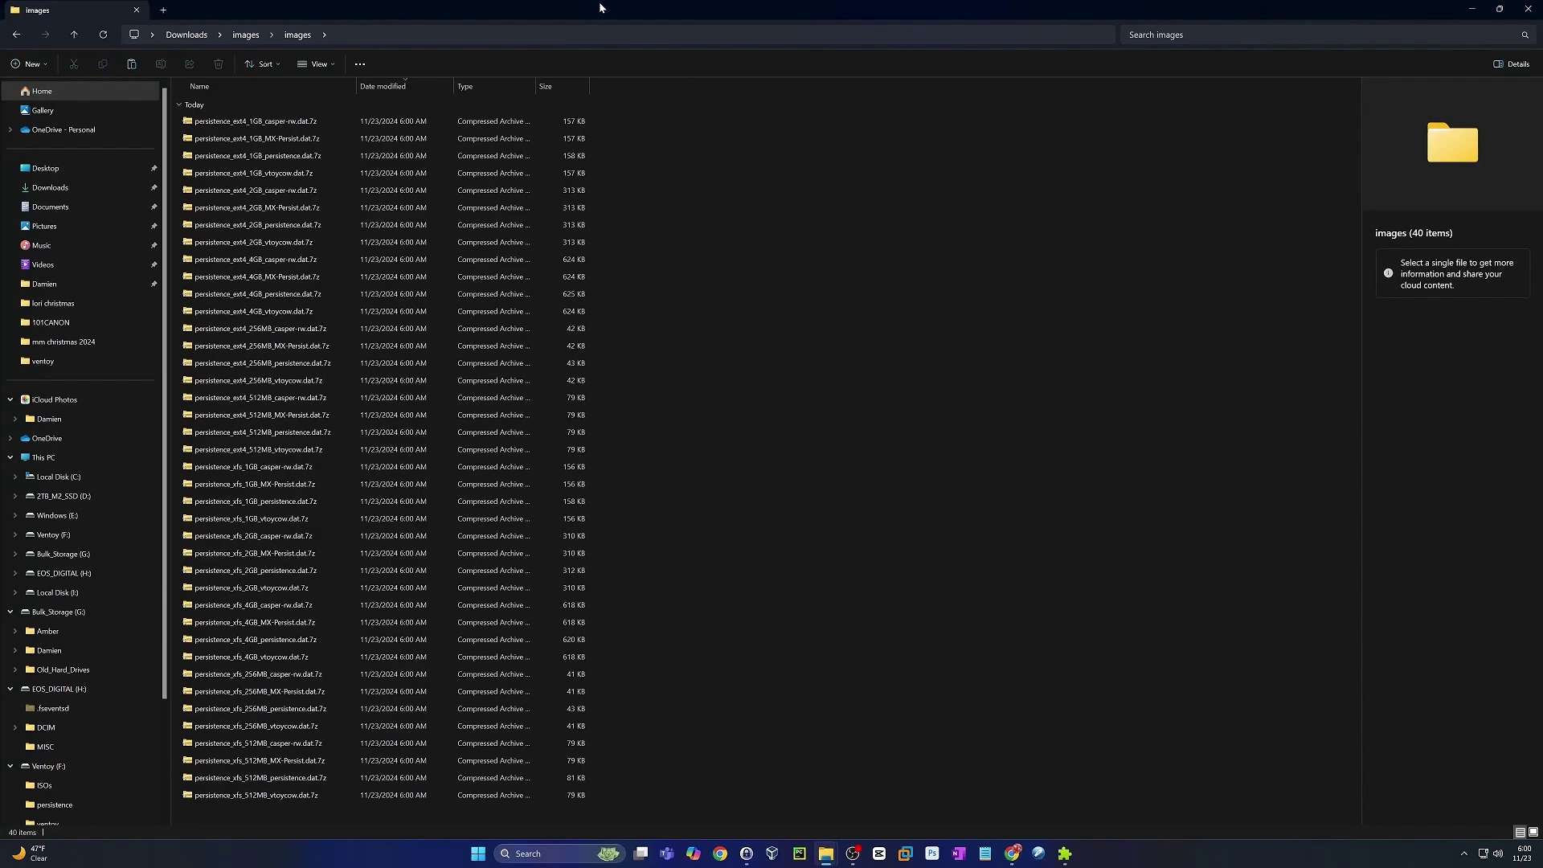
drag(600, 19, 606, 71)
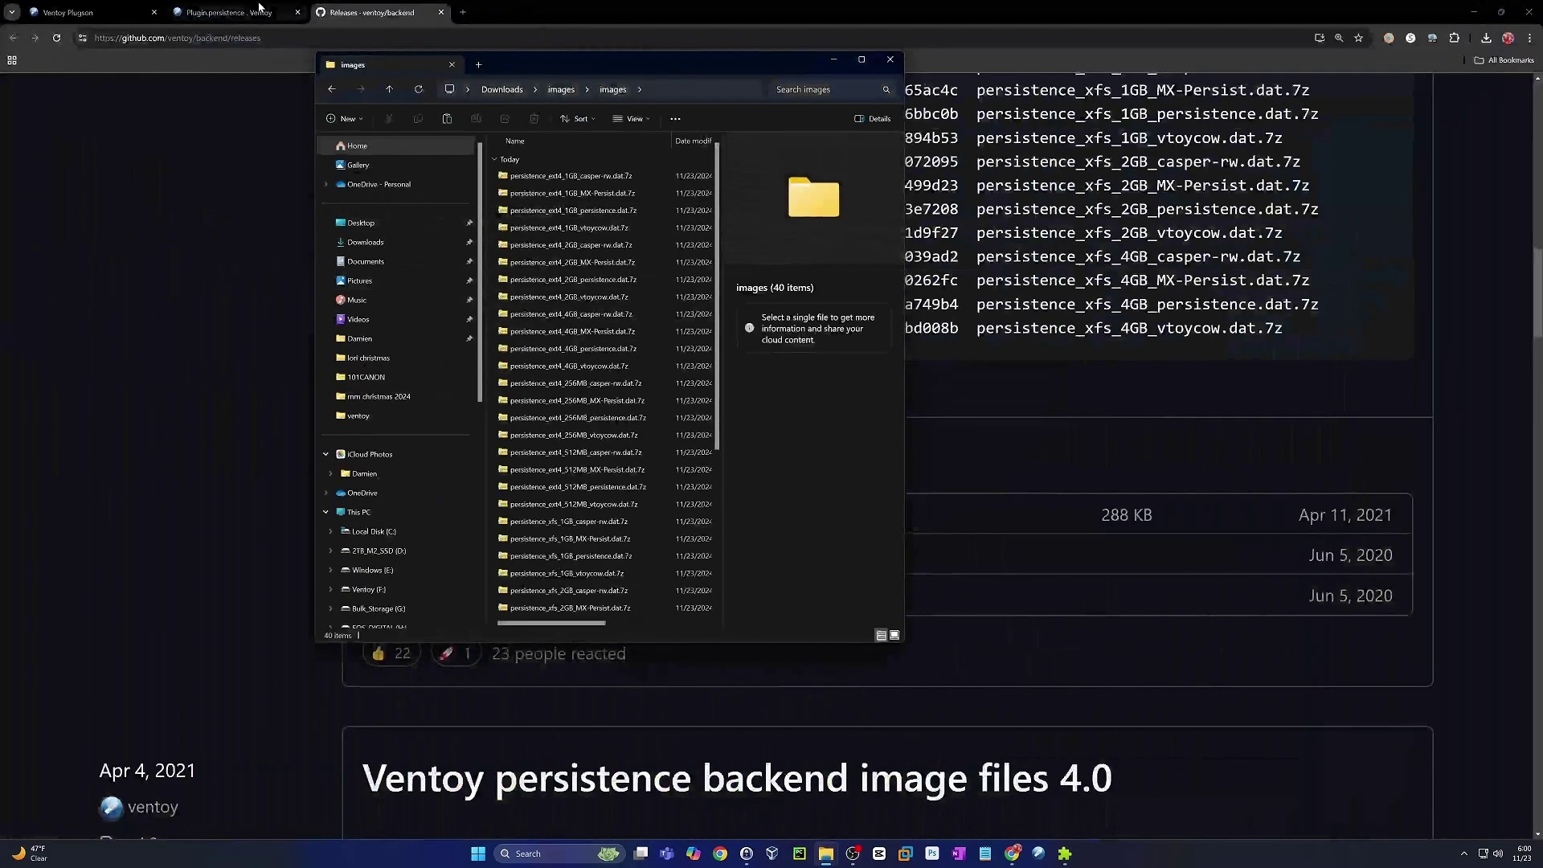
Check the Ventoy Supported Distros table to confirm LinuxMint uses the casper-rw persistence label.
click(217, 9)
scroll(828, 348, up, 4)
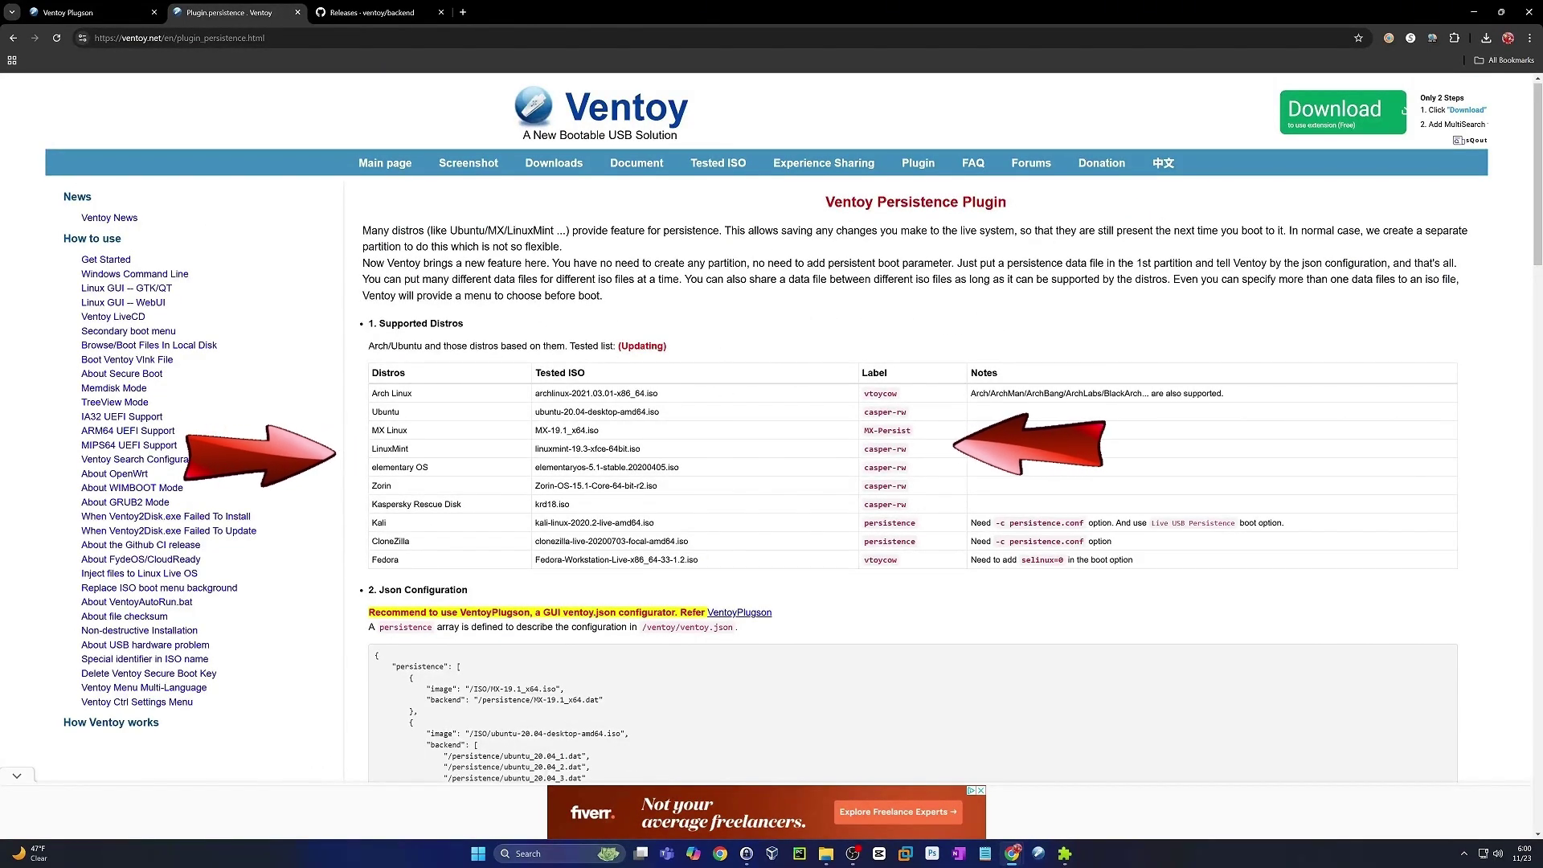
drag(373, 448, 420, 455)
right_click(420, 455)
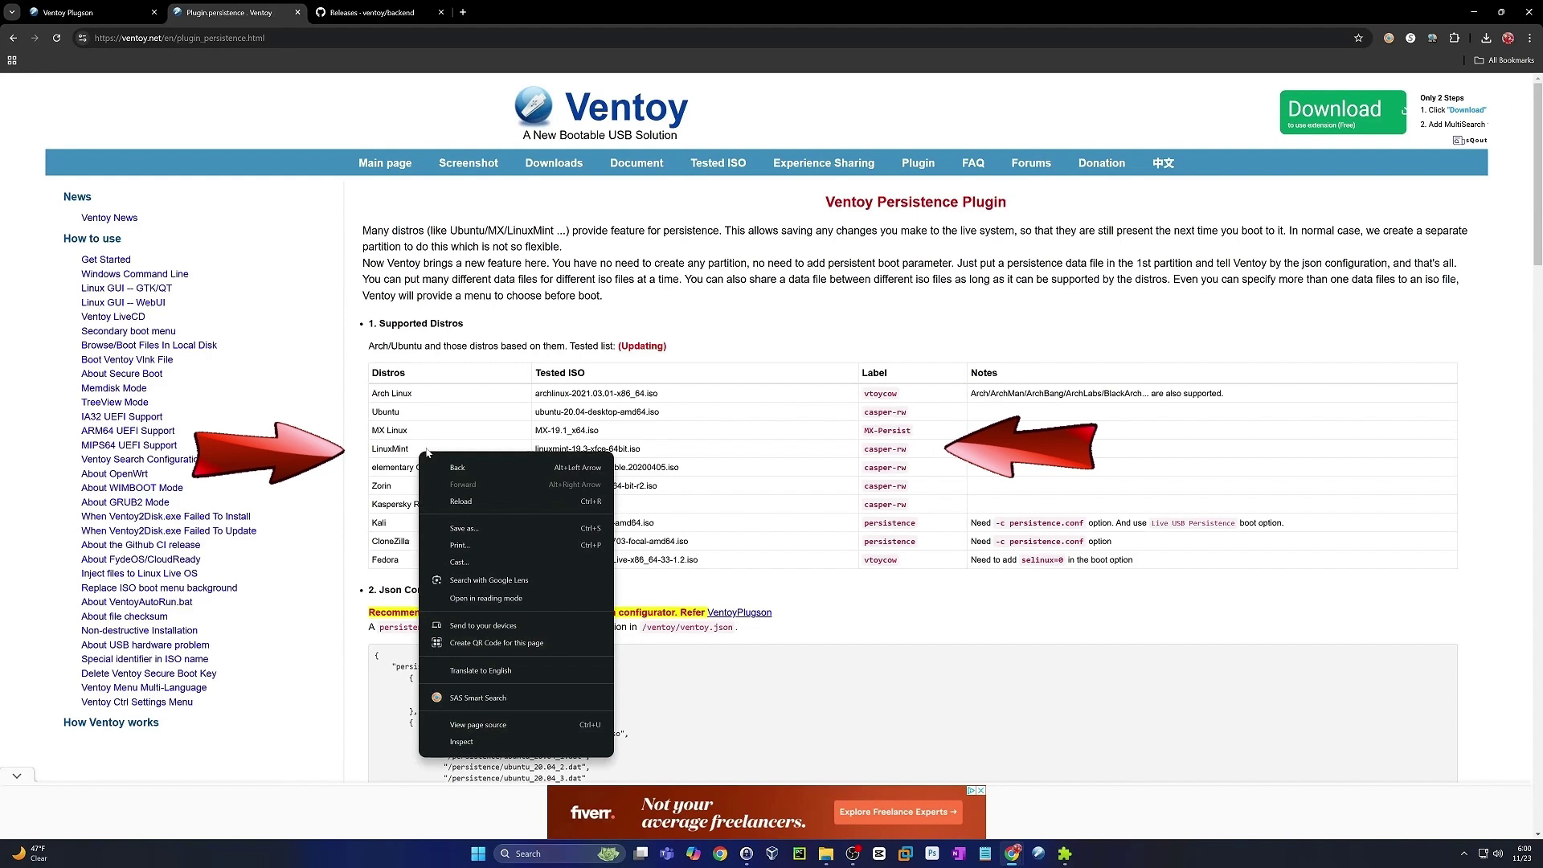
click(450, 463)
double_click(390, 448)
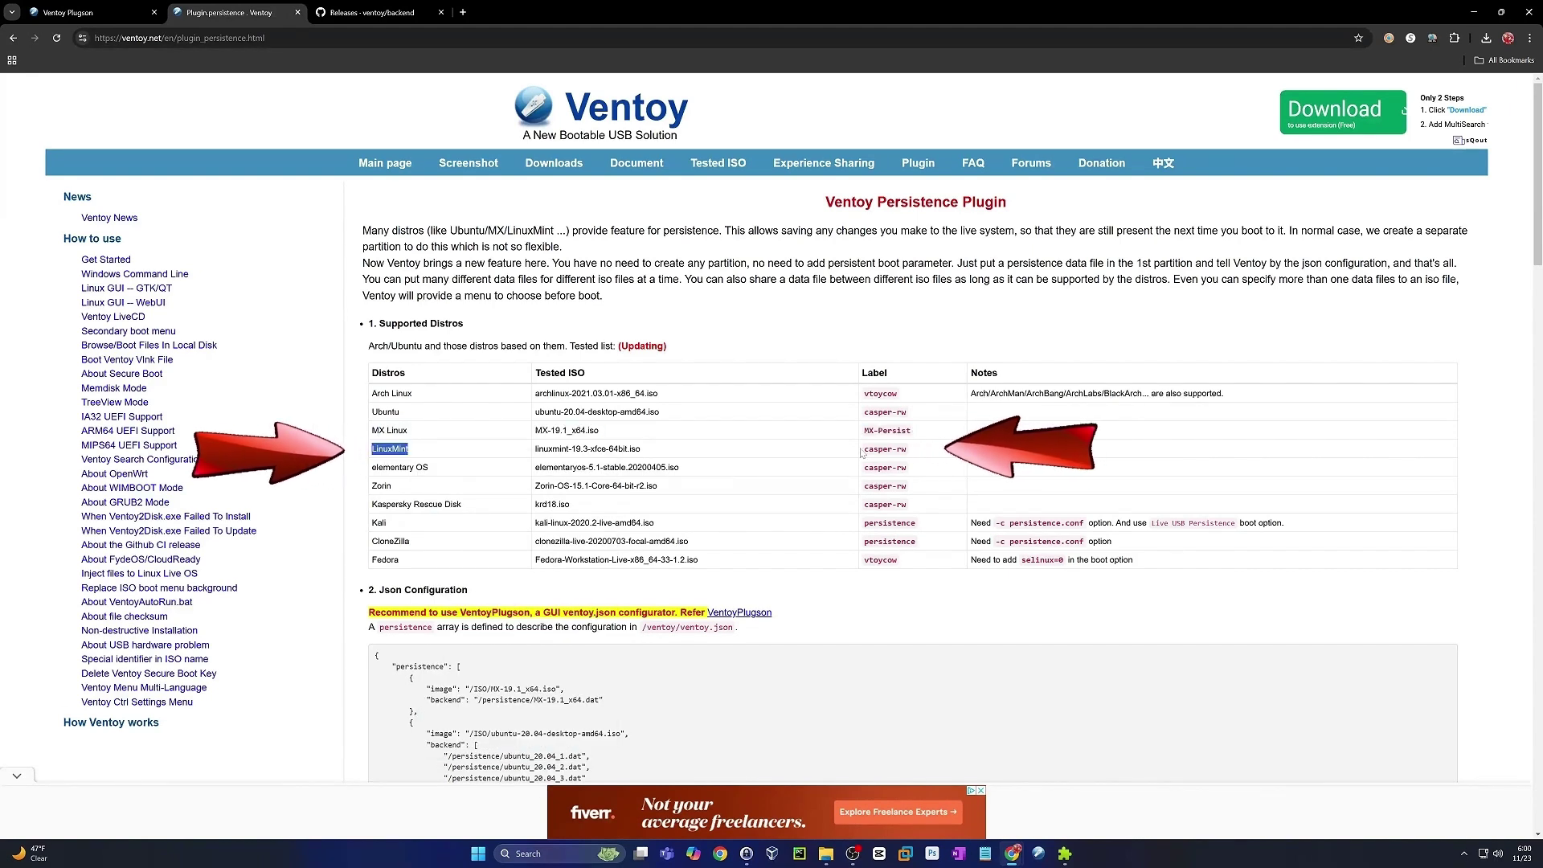
double_click(885, 449)
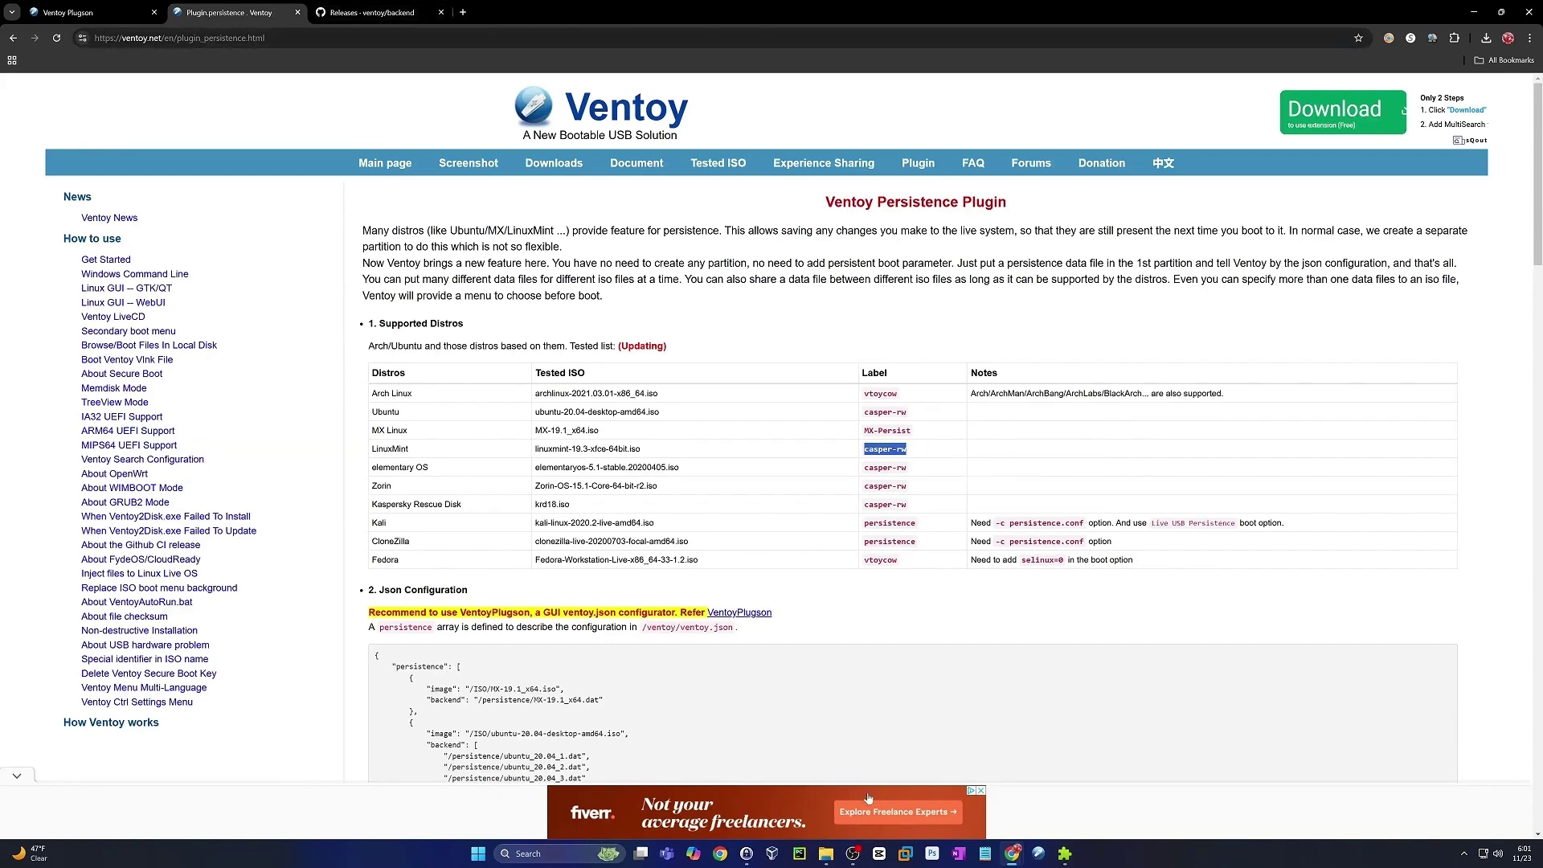
Extract persistence_ext4_4GB_casper-rw.dat.7z to get the 4 GB persistence_ext4_4GB_casper-rw.dat file.
mouse_move(833, 856)
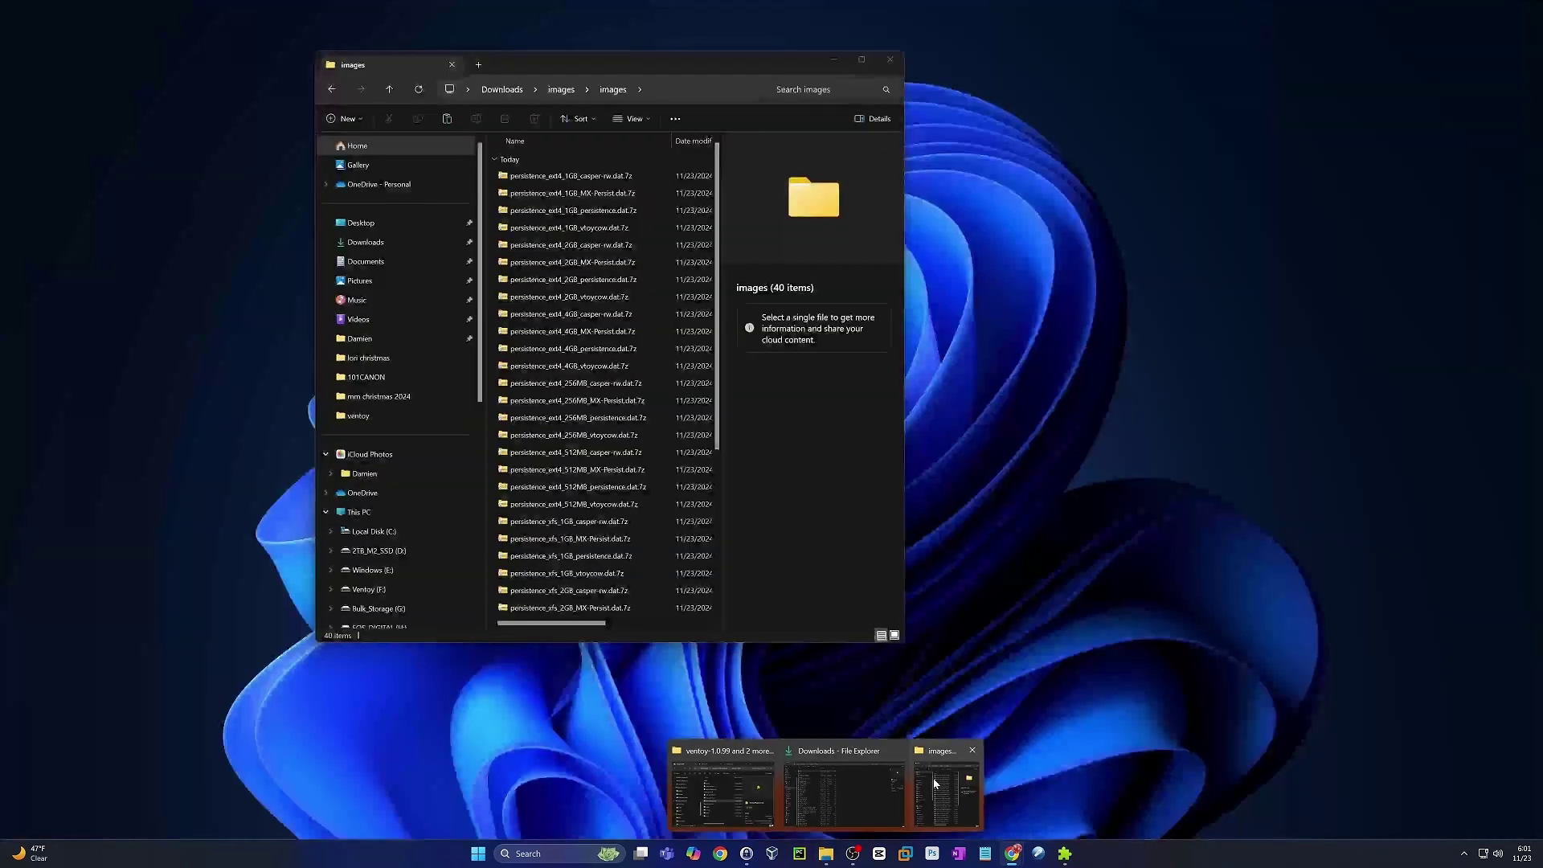
click(937, 786)
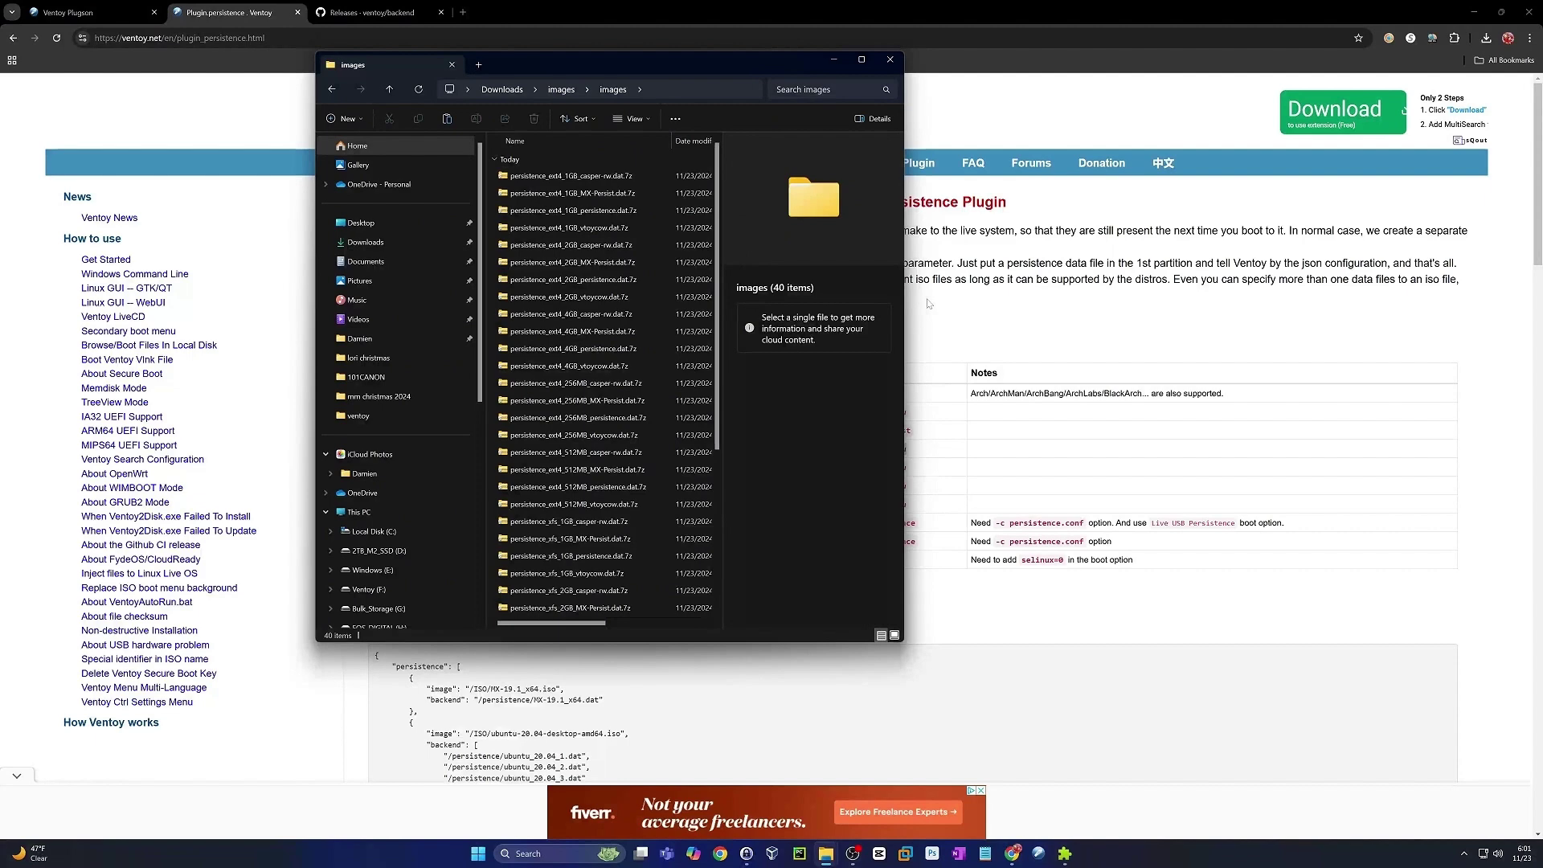
drag(908, 297, 1276, 296)
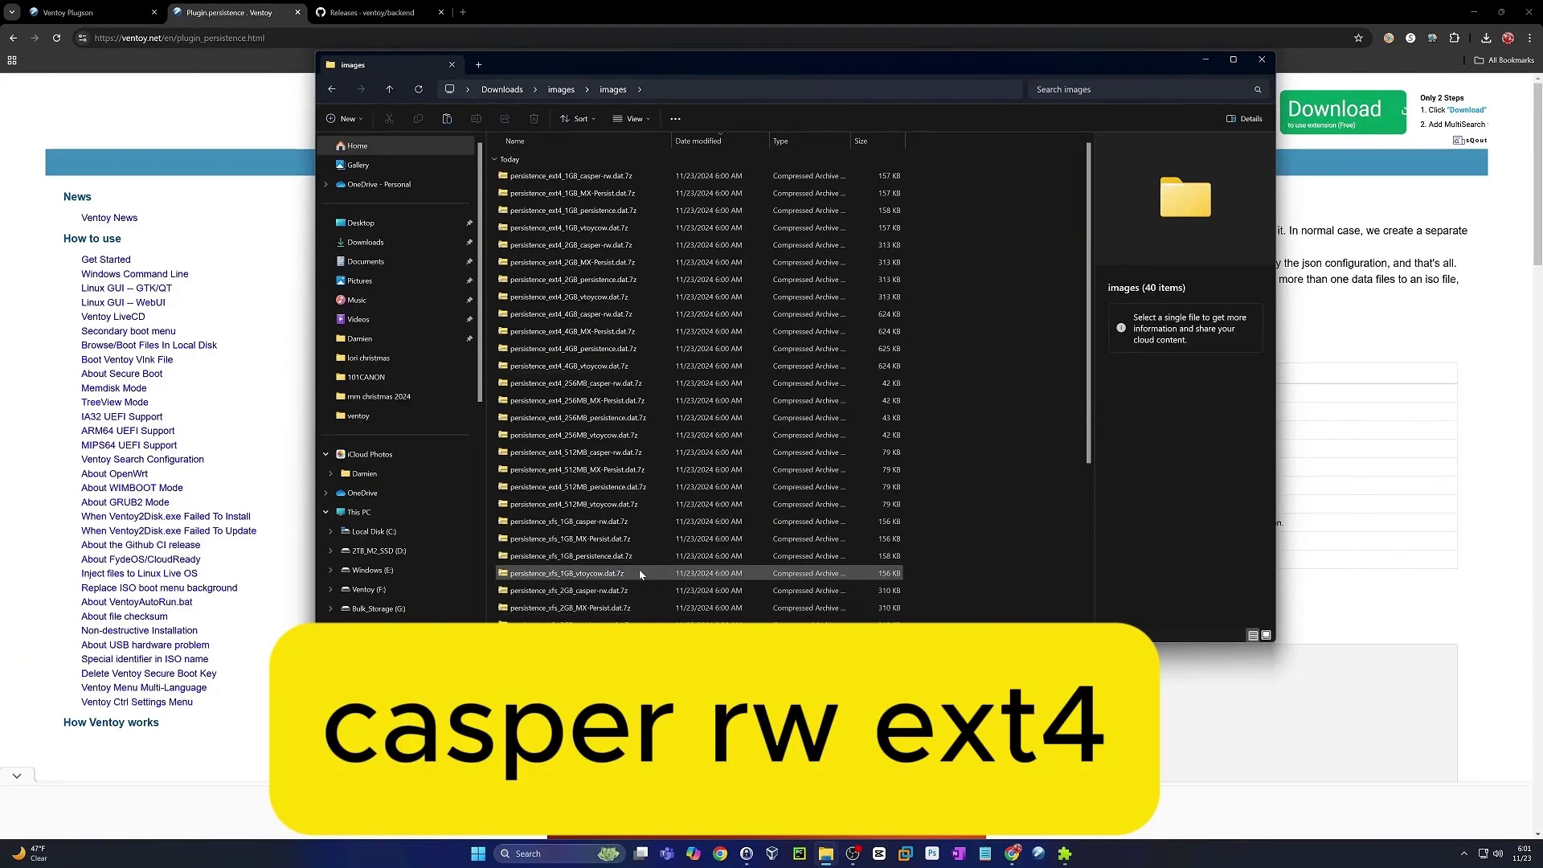
scroll(631, 590, down, 3)
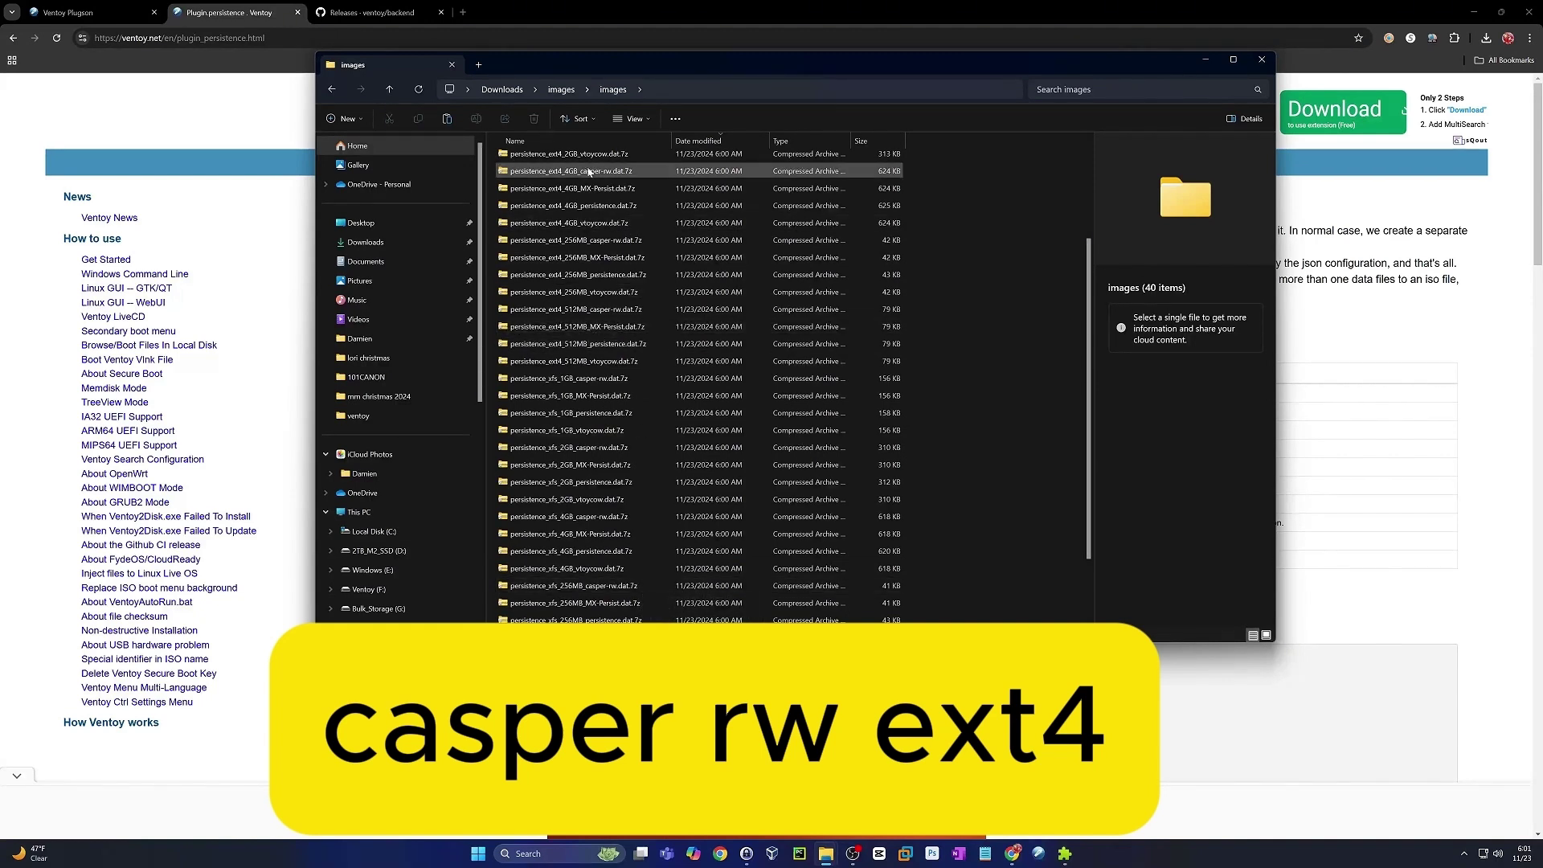
click(563, 172)
scroll(576, 178, up, 1)
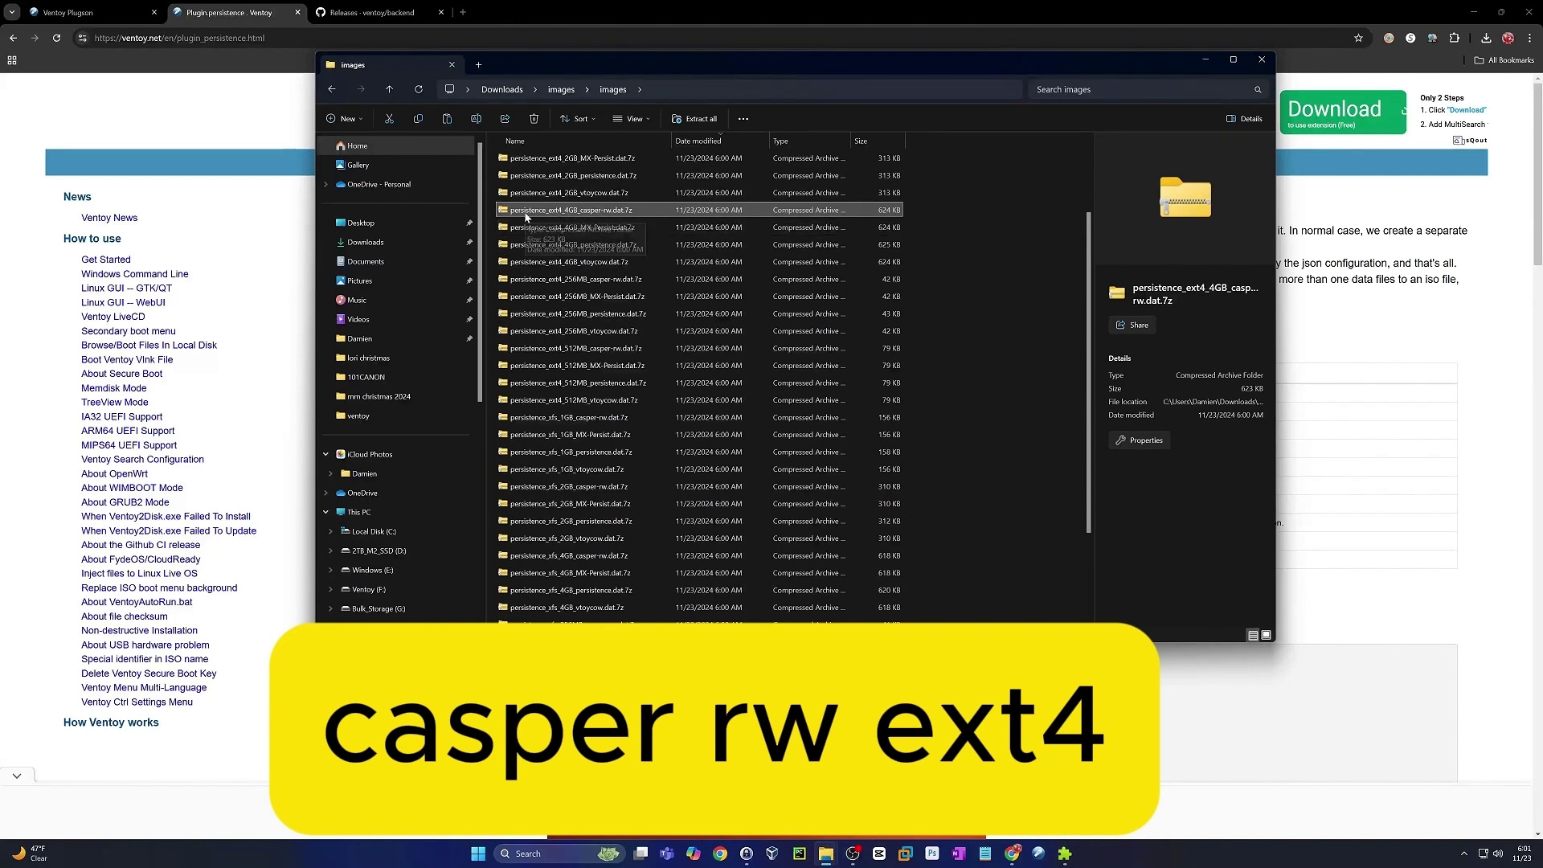
right_click(578, 214)
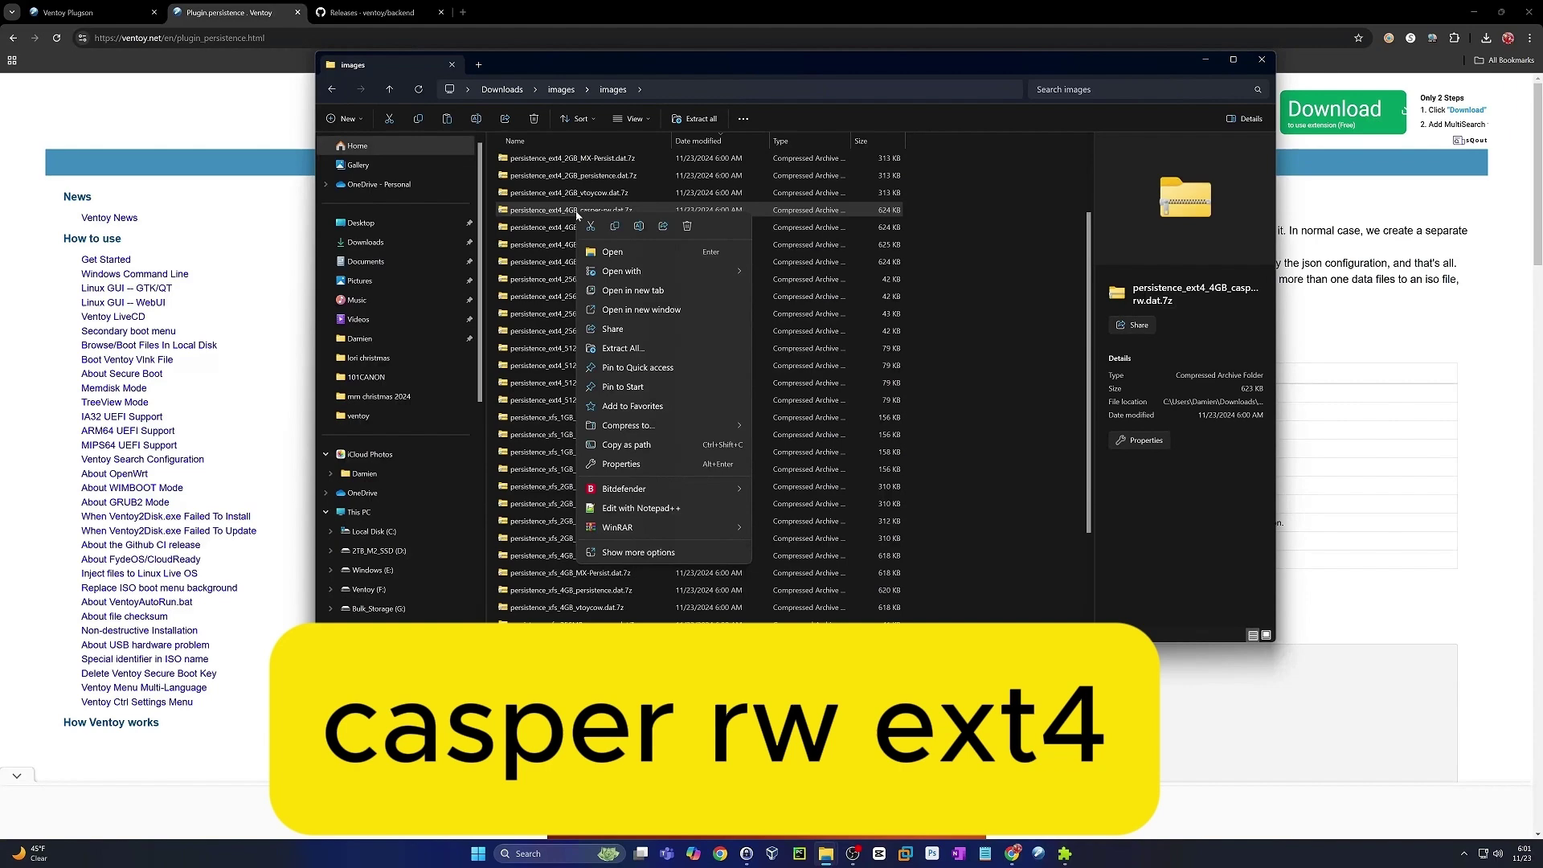
click(632, 352)
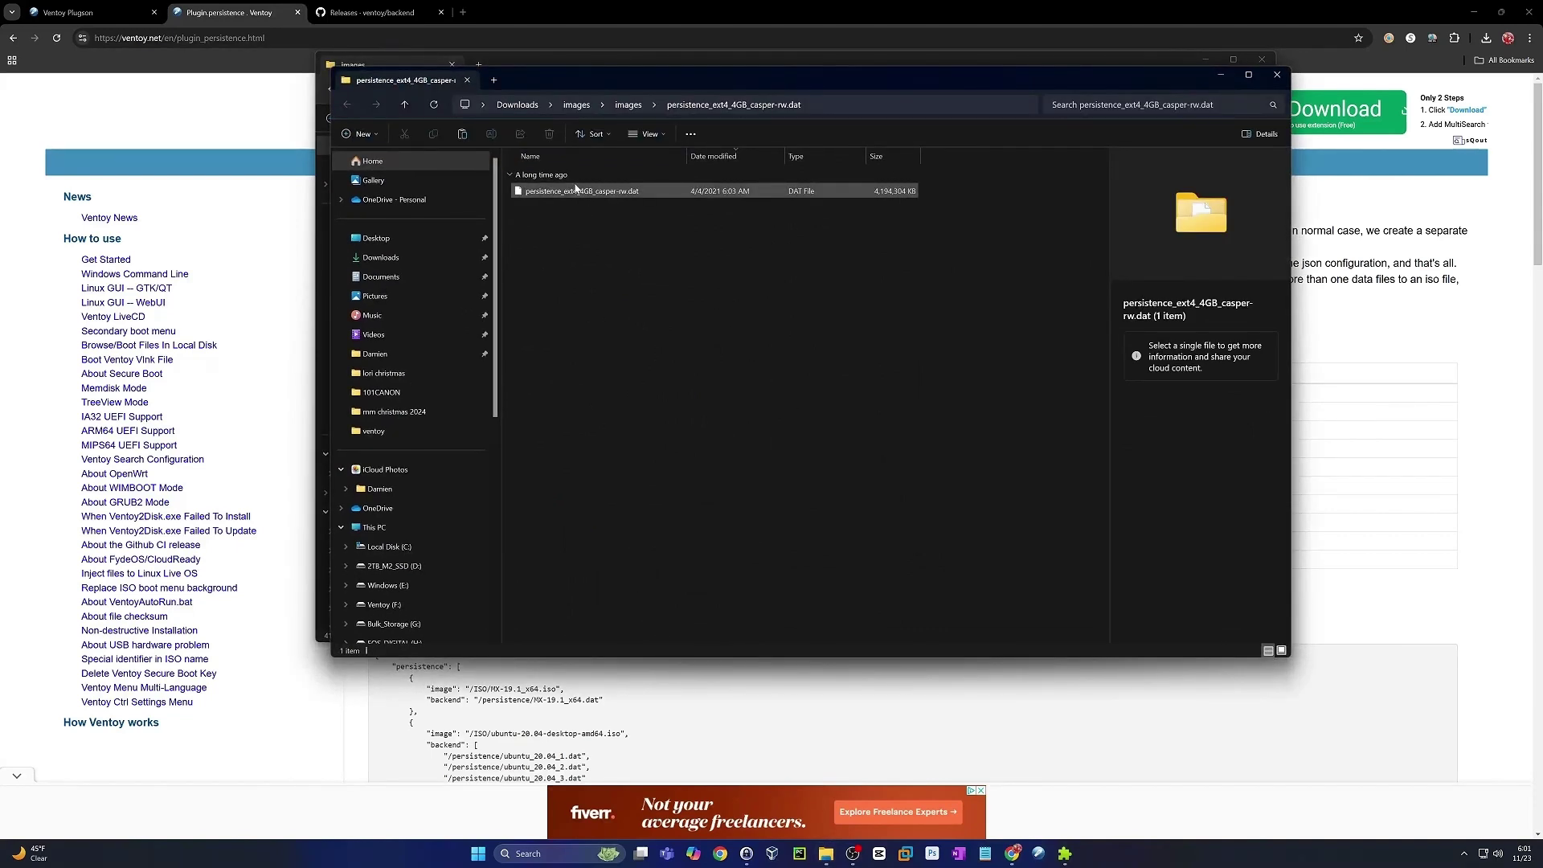
Rename the 4 GB persistence data file to Mint22persistence.dat.
click(591, 192)
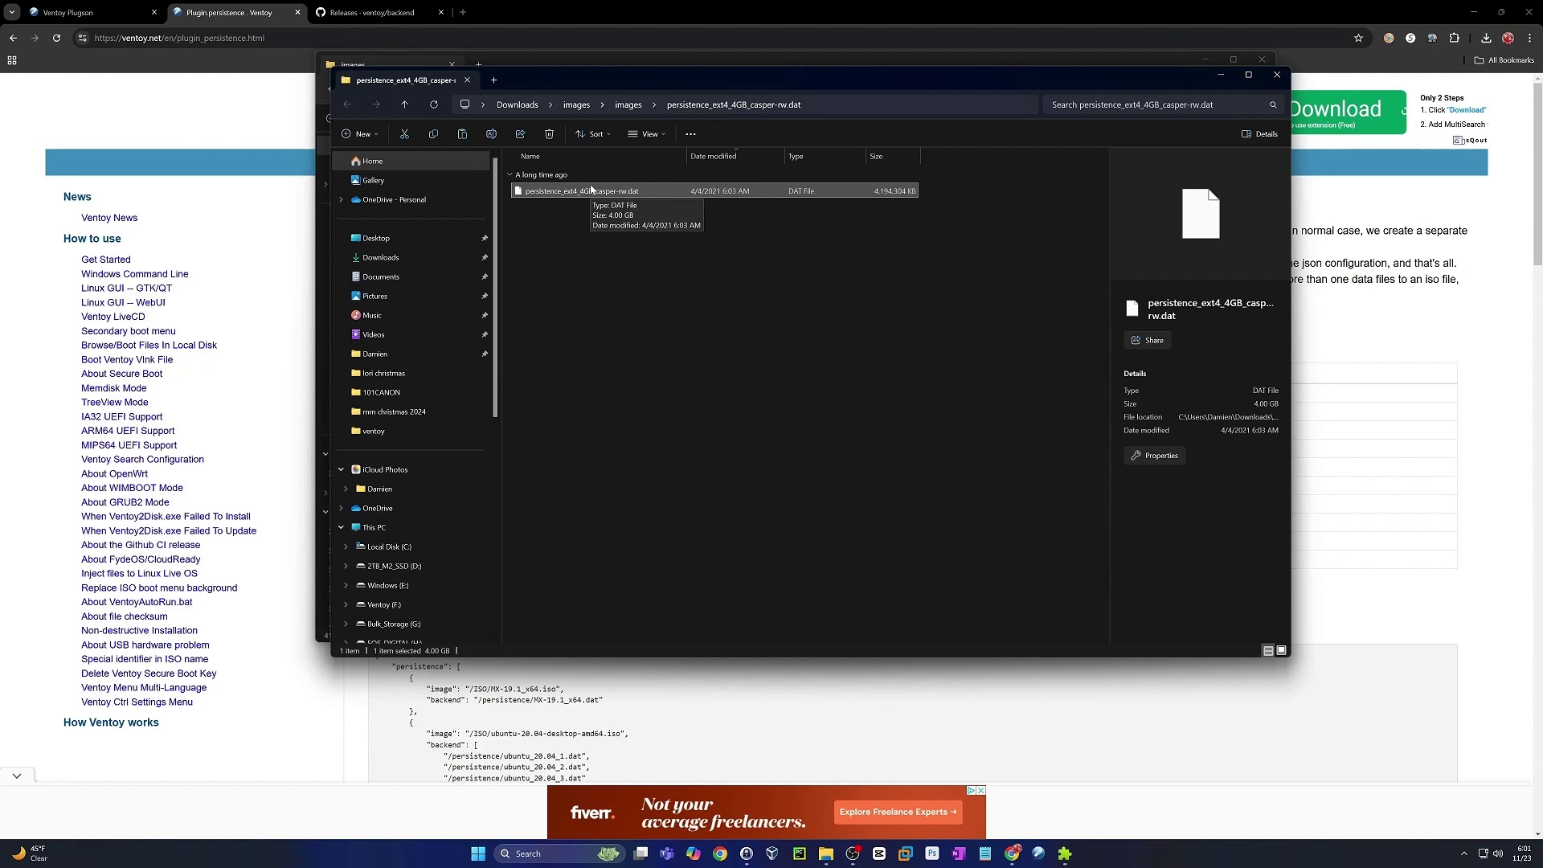
click(591, 191)
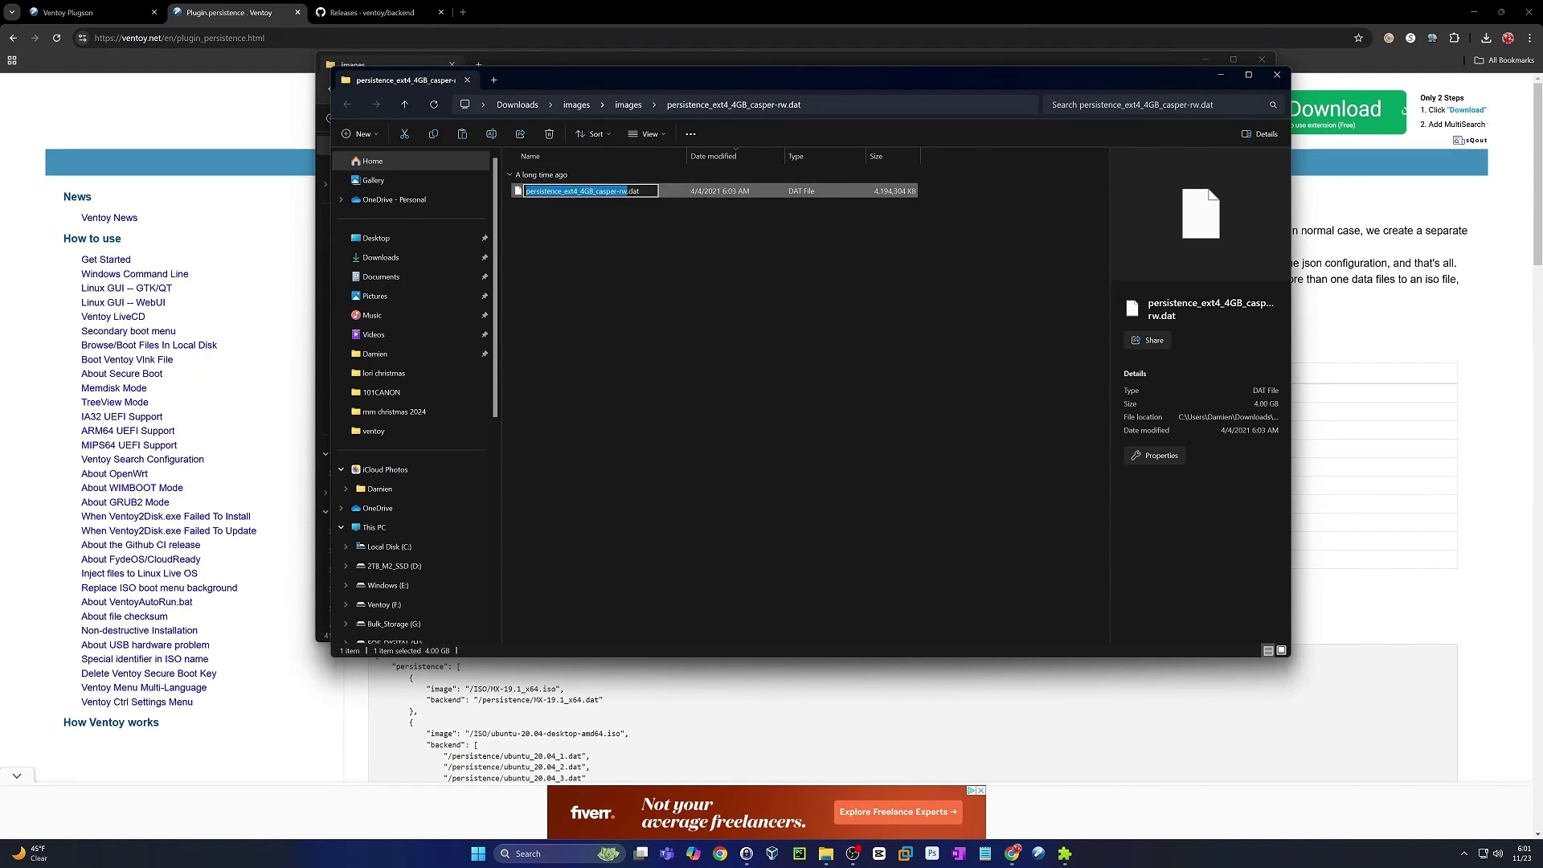
text(Mint)
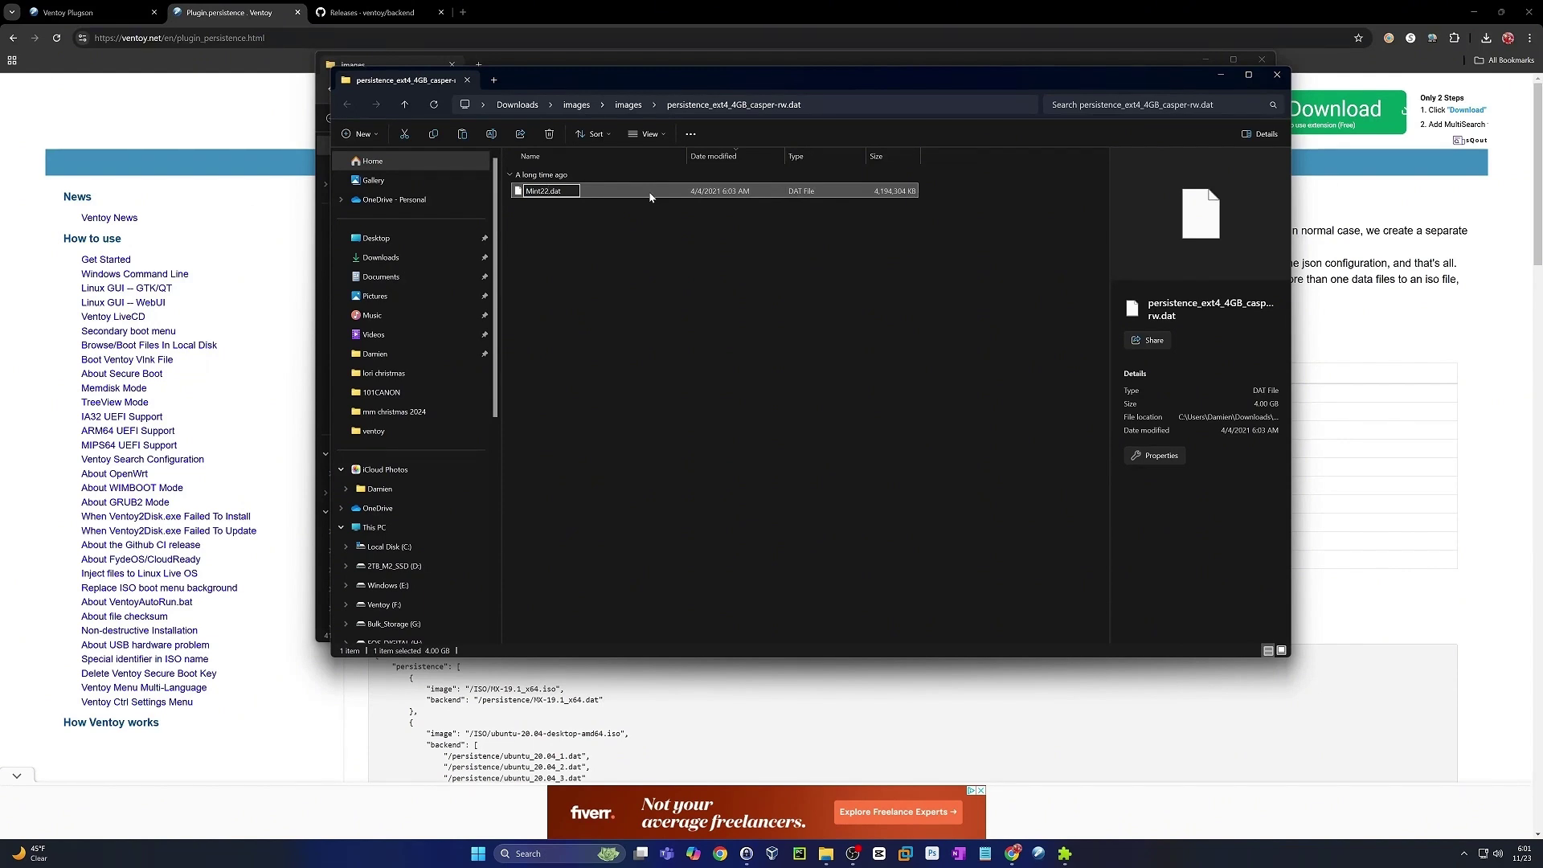
text(22Persistence)
key(Return)
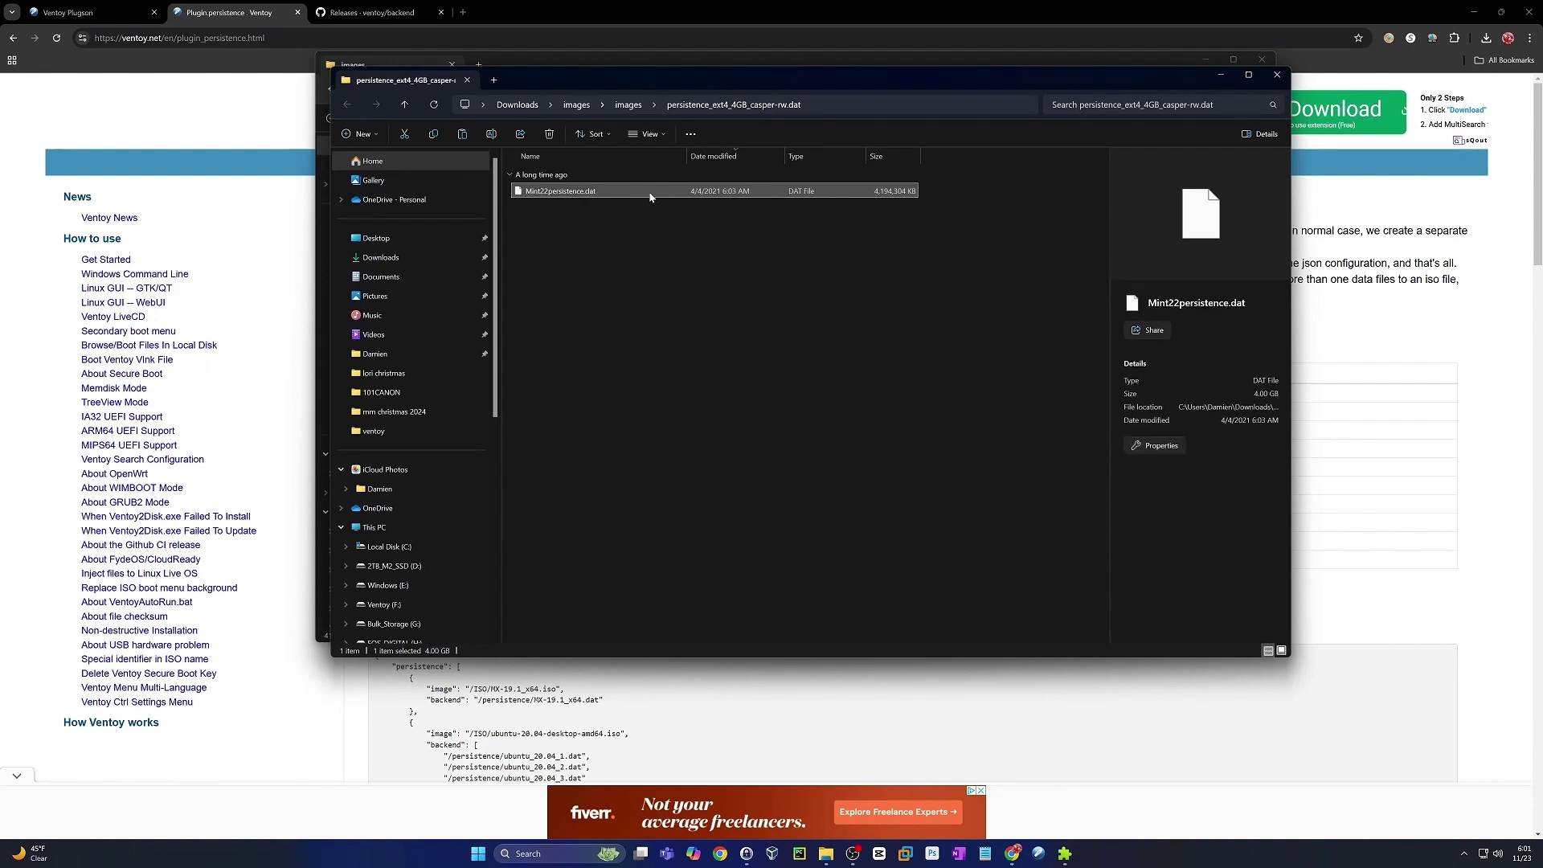
Copy Mint22persistence.dat to the clipboard.
click(731, 350)
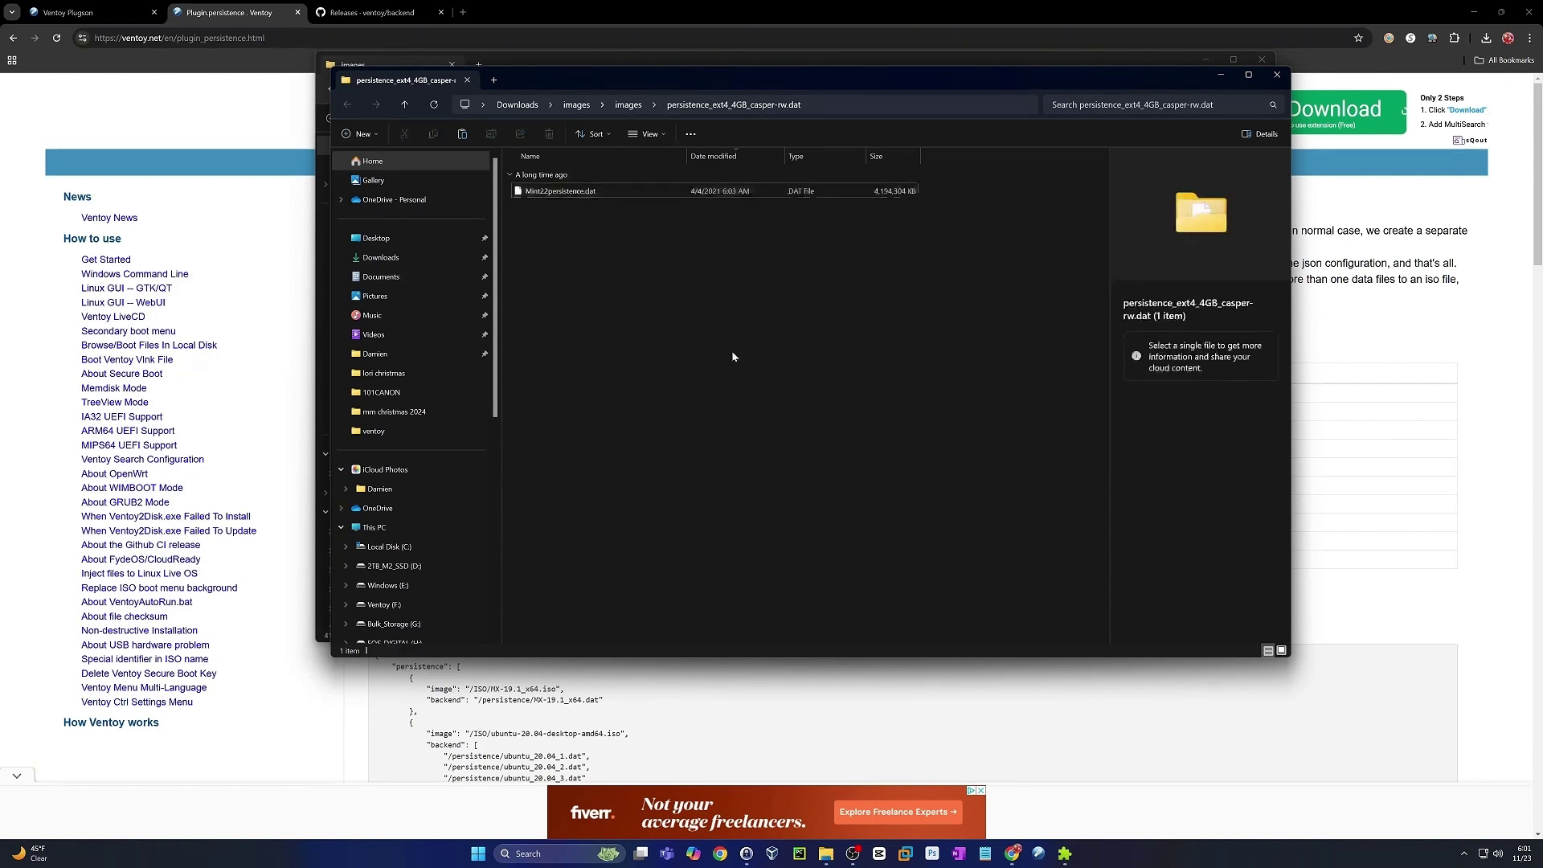
right_click(606, 193)
click(667, 435)
click(656, 400)
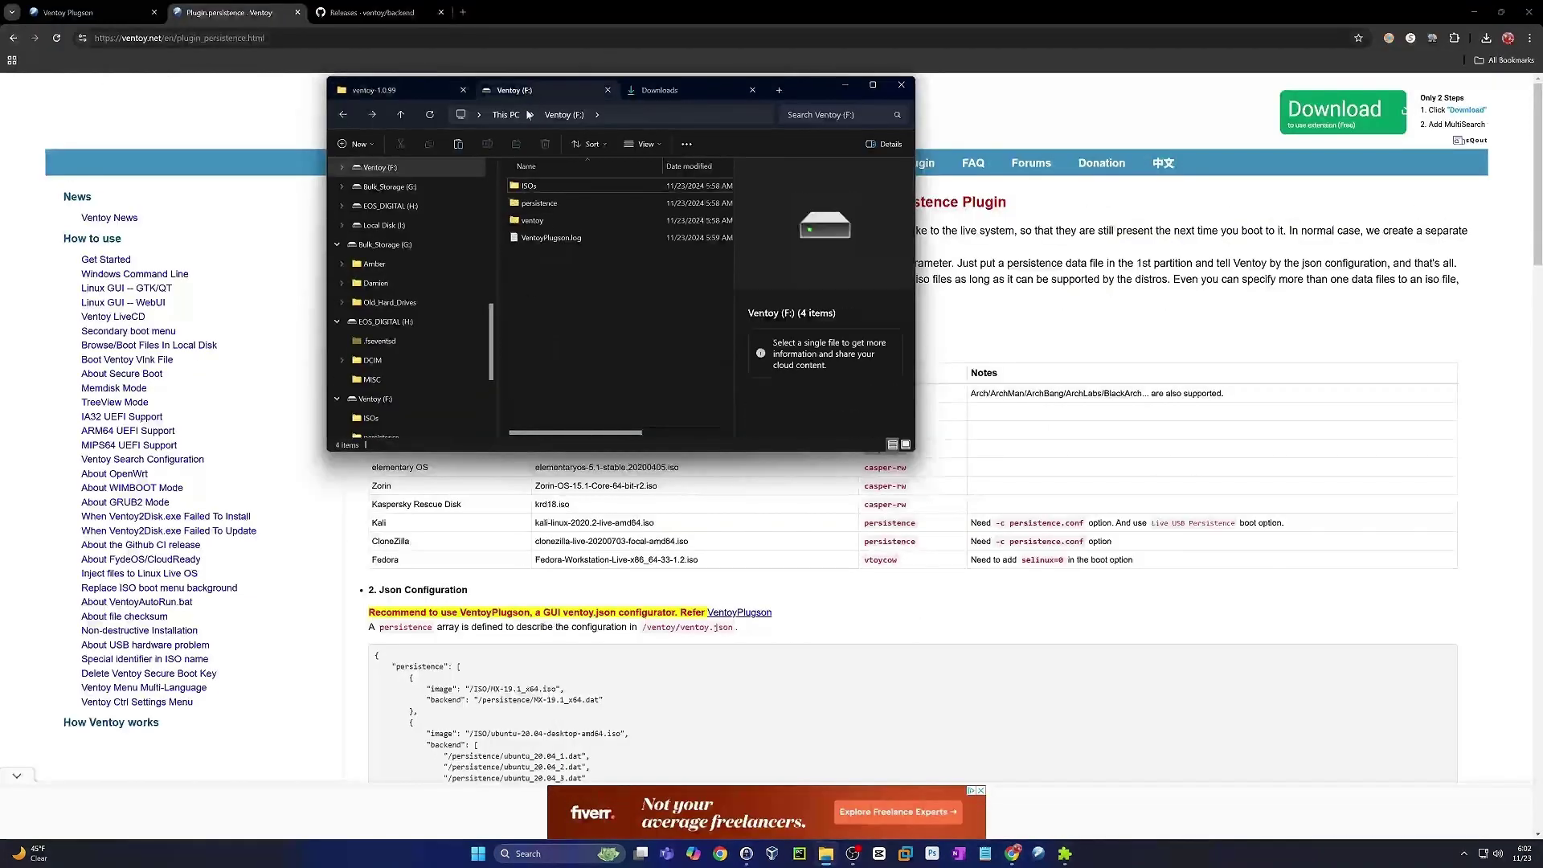
Paste Mint22persistence.dat (4.00 GB) into the persistence folder on Ventoy (F:).
double_click(538, 203)
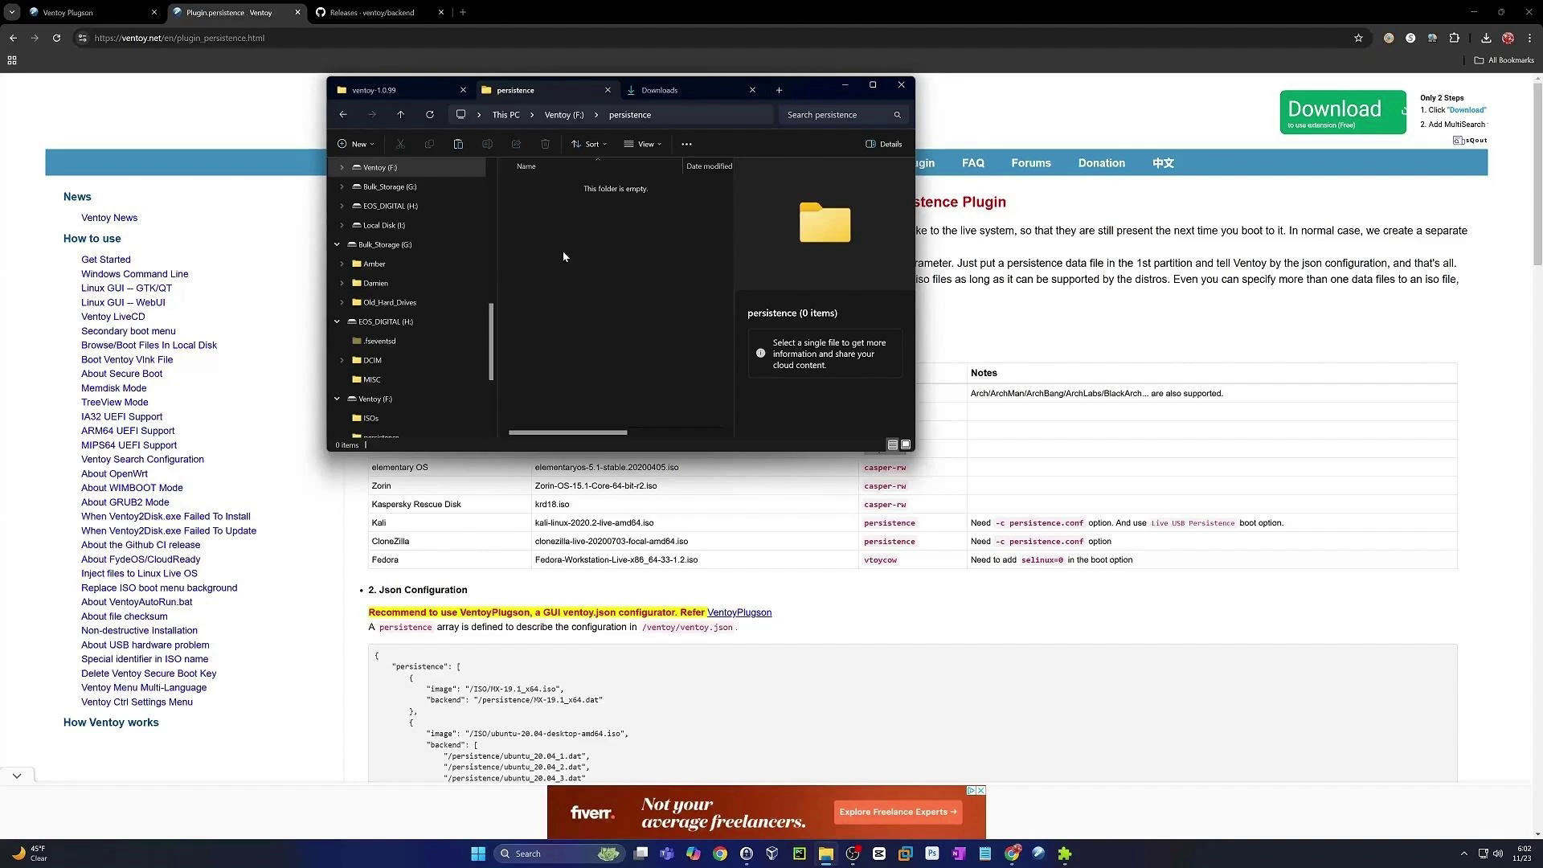
key(ctrl+v)
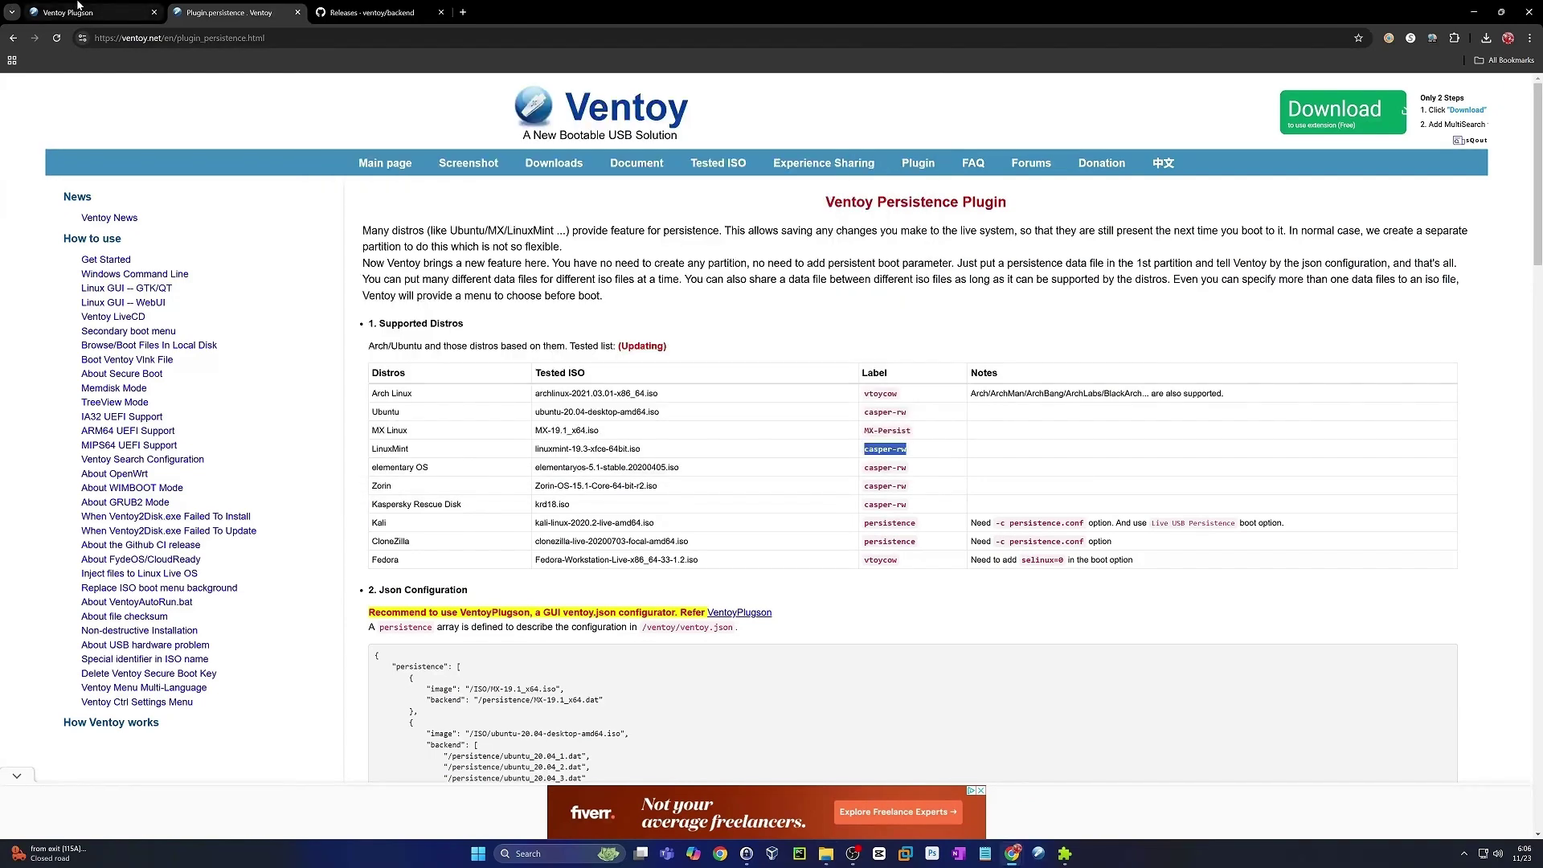
Add a persistence entry mapping Mint22.iso to F:\persistence\Mint22persistence.dat.
click(78, 7)
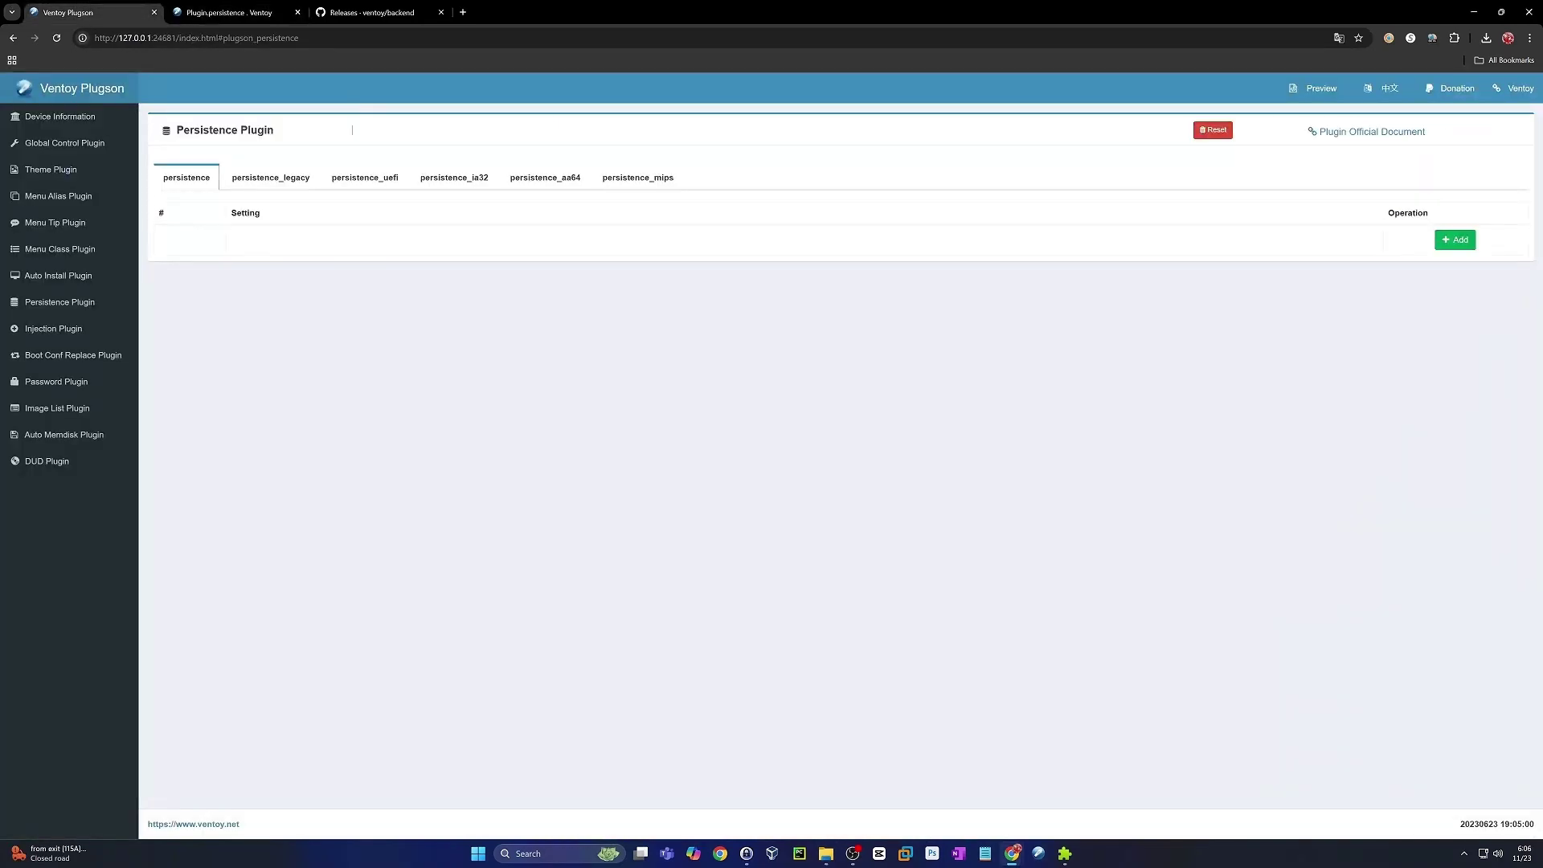
click(1455, 240)
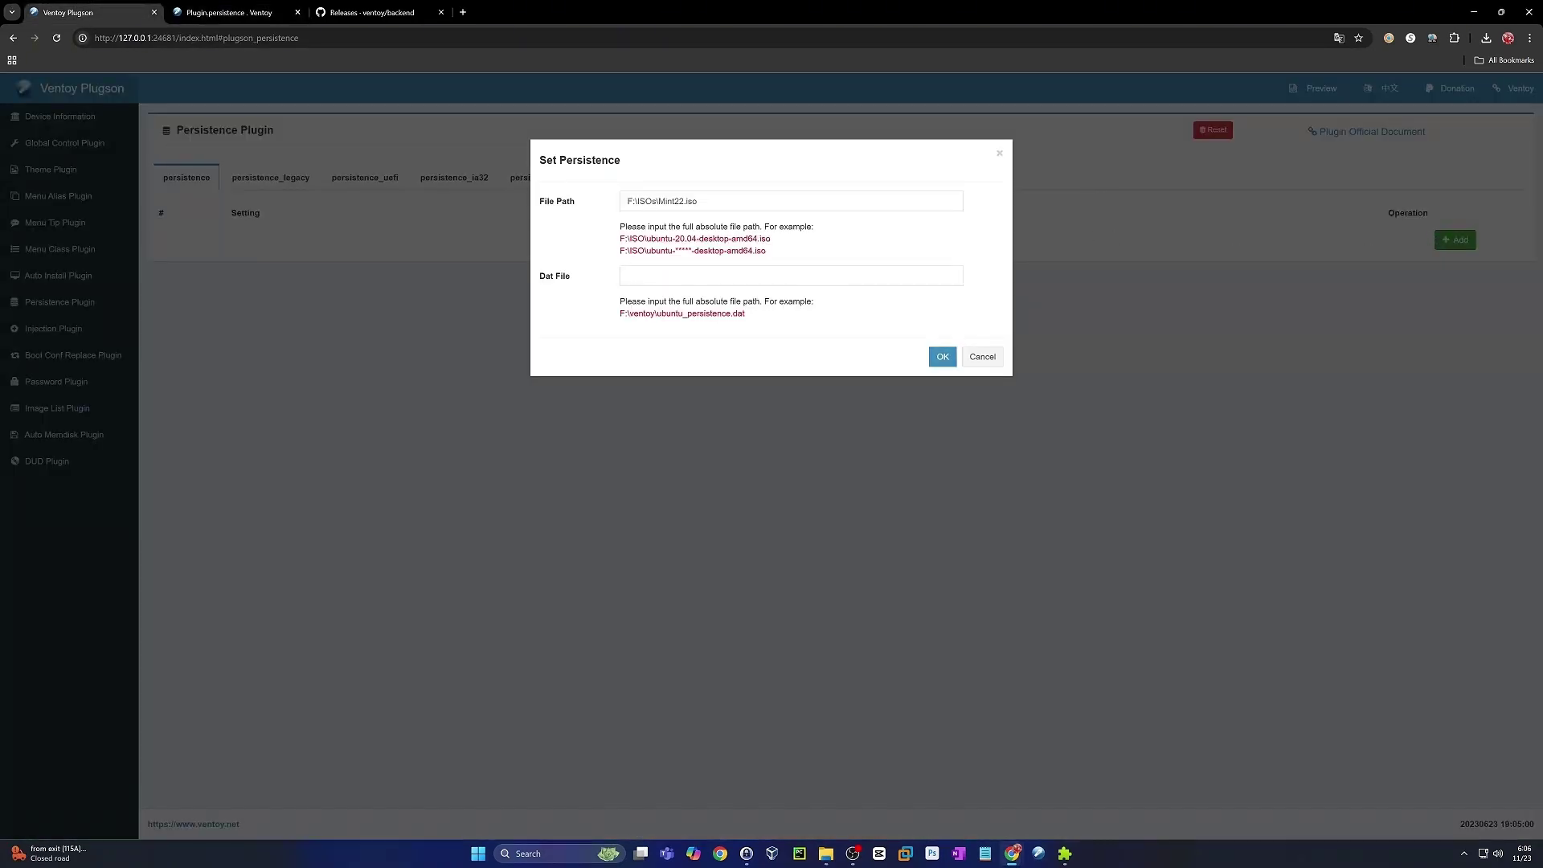
click(691, 276)
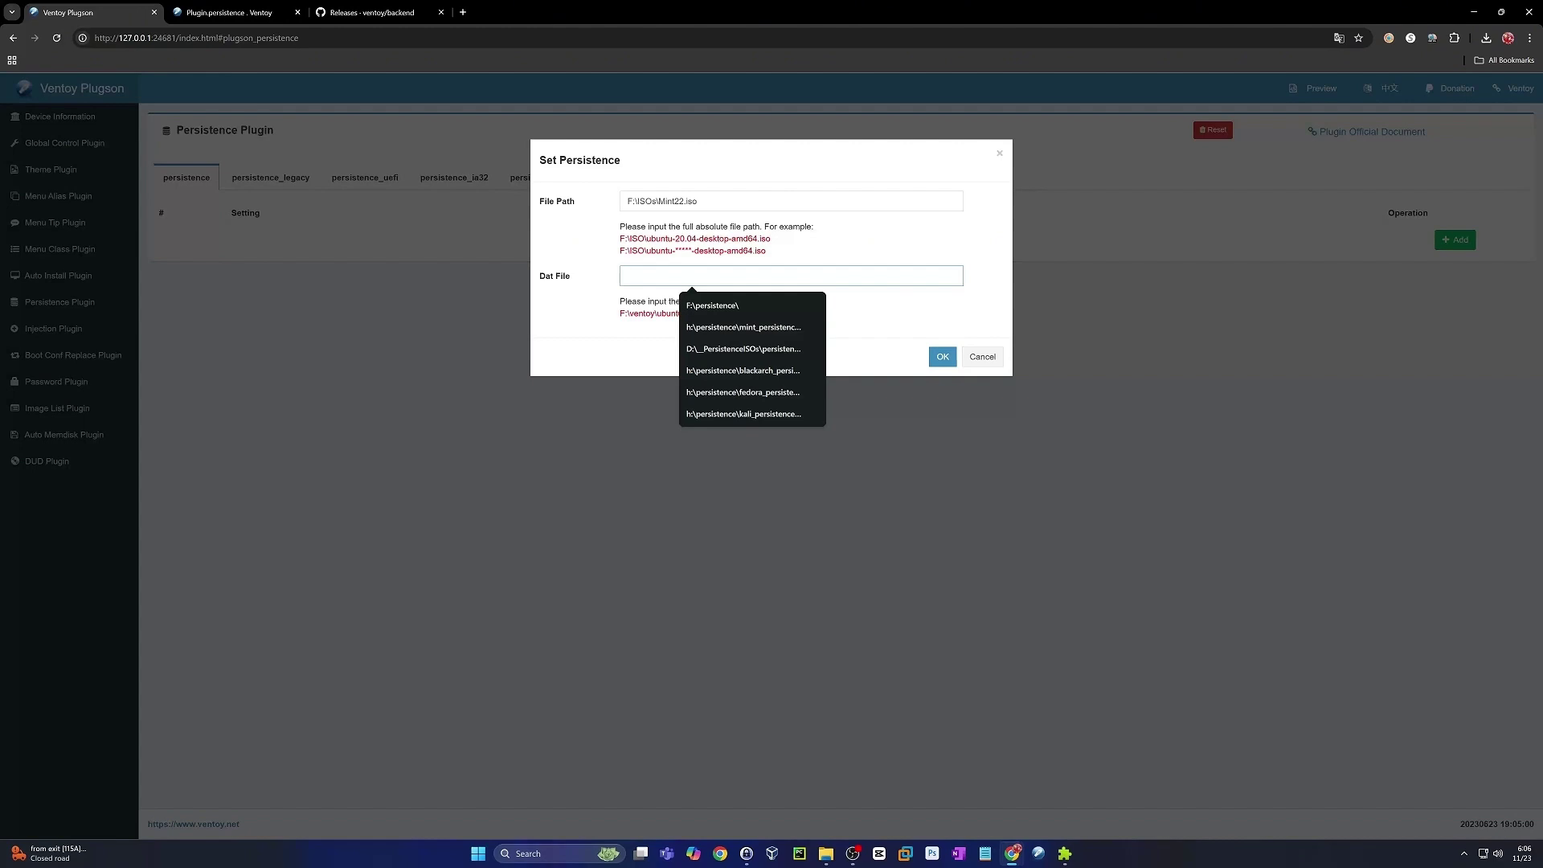
text(F:\)
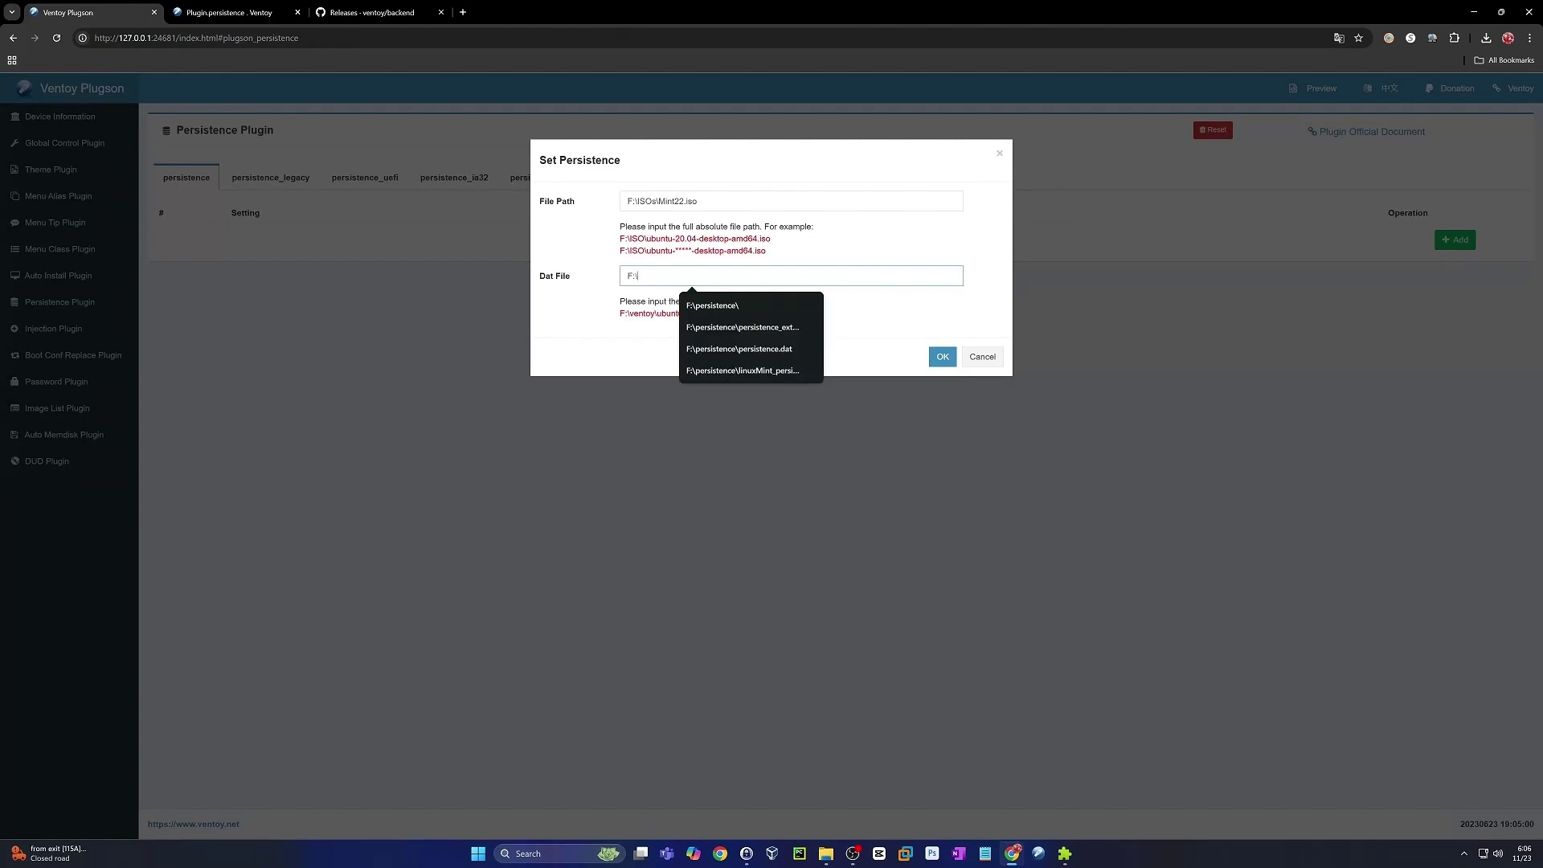
key(Down)
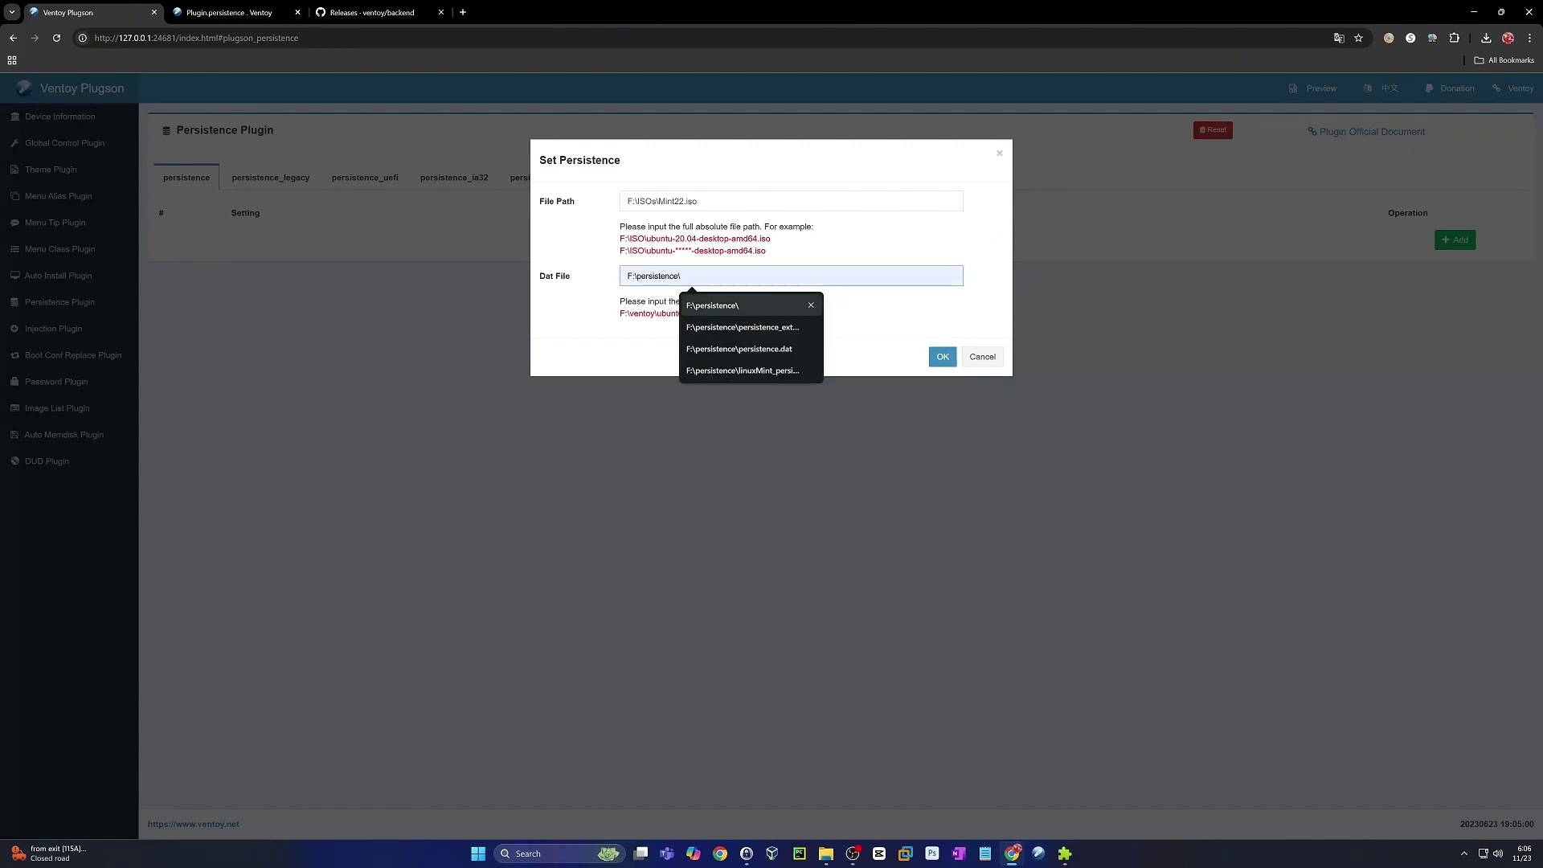
text(:\)
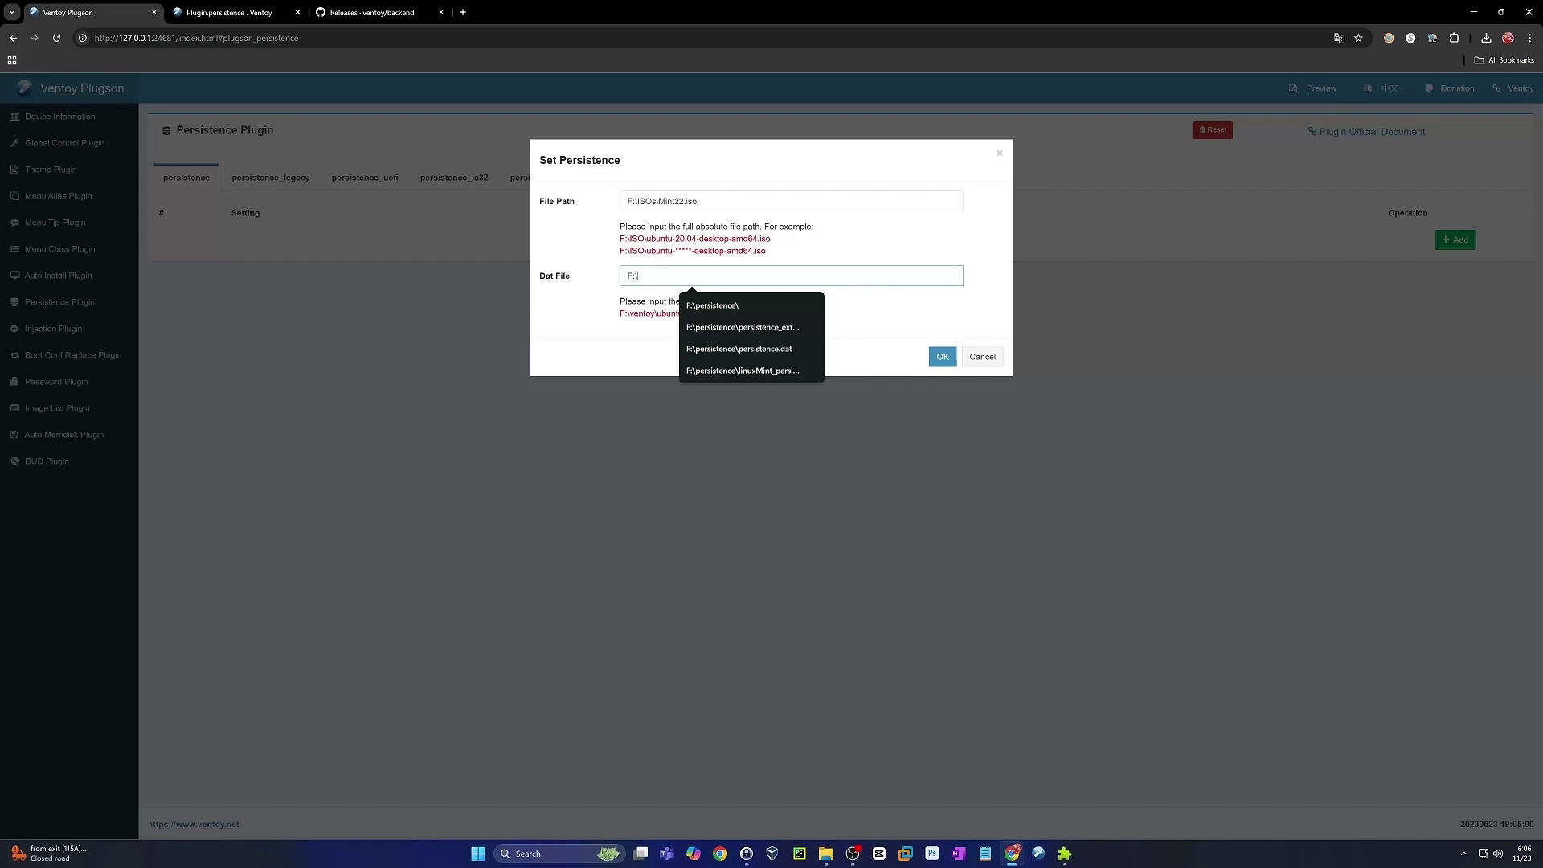
key(Down)
key(Return)
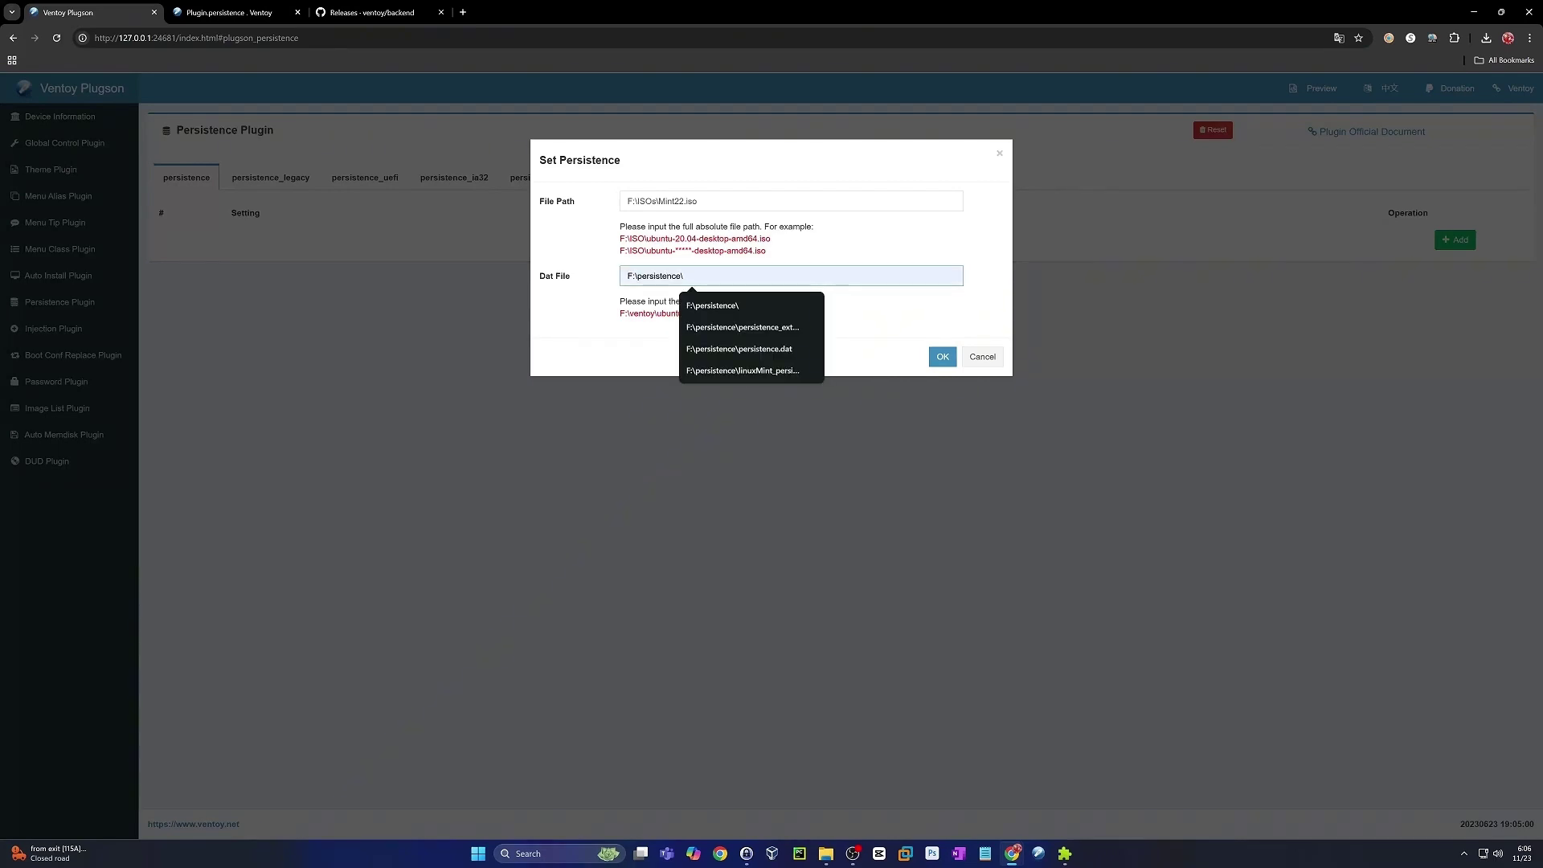
text(Mint22persistence.dat)
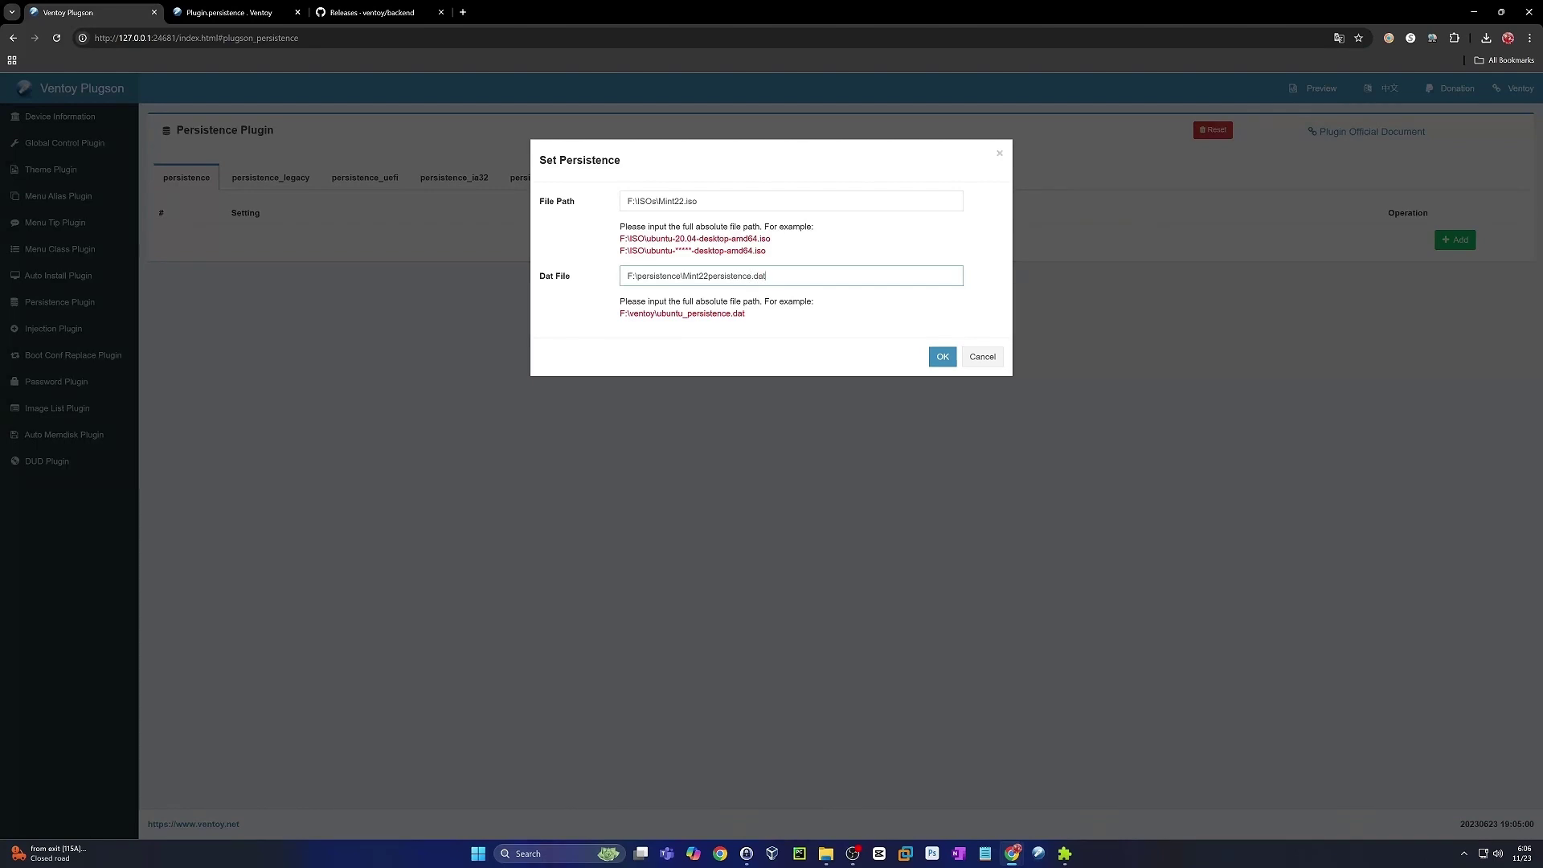
click(942, 356)
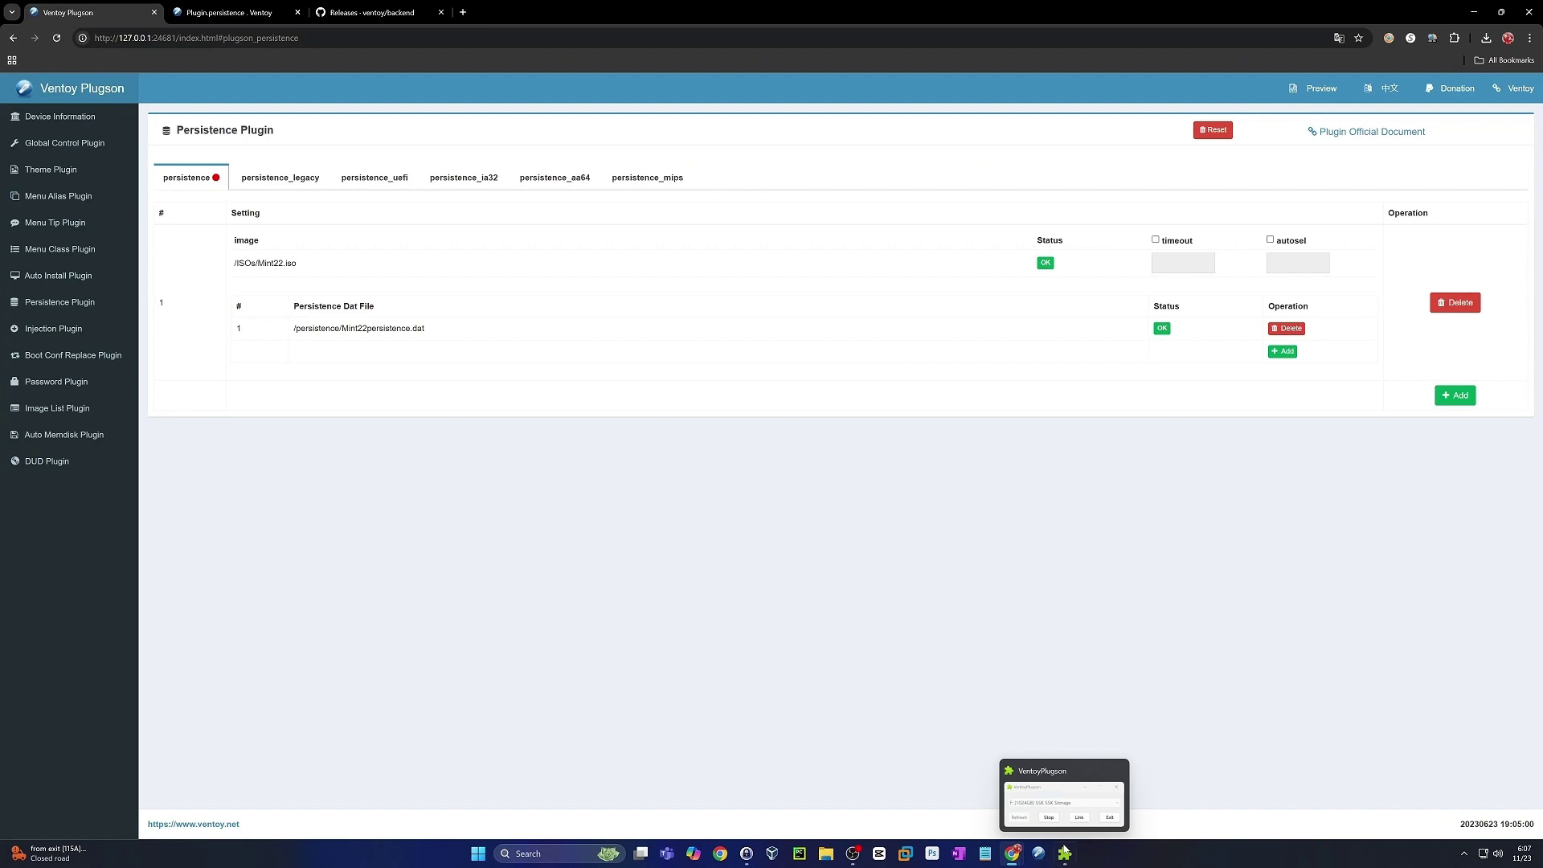
Stop the Plugson service and exit VentoyPlugson.
click(1064, 789)
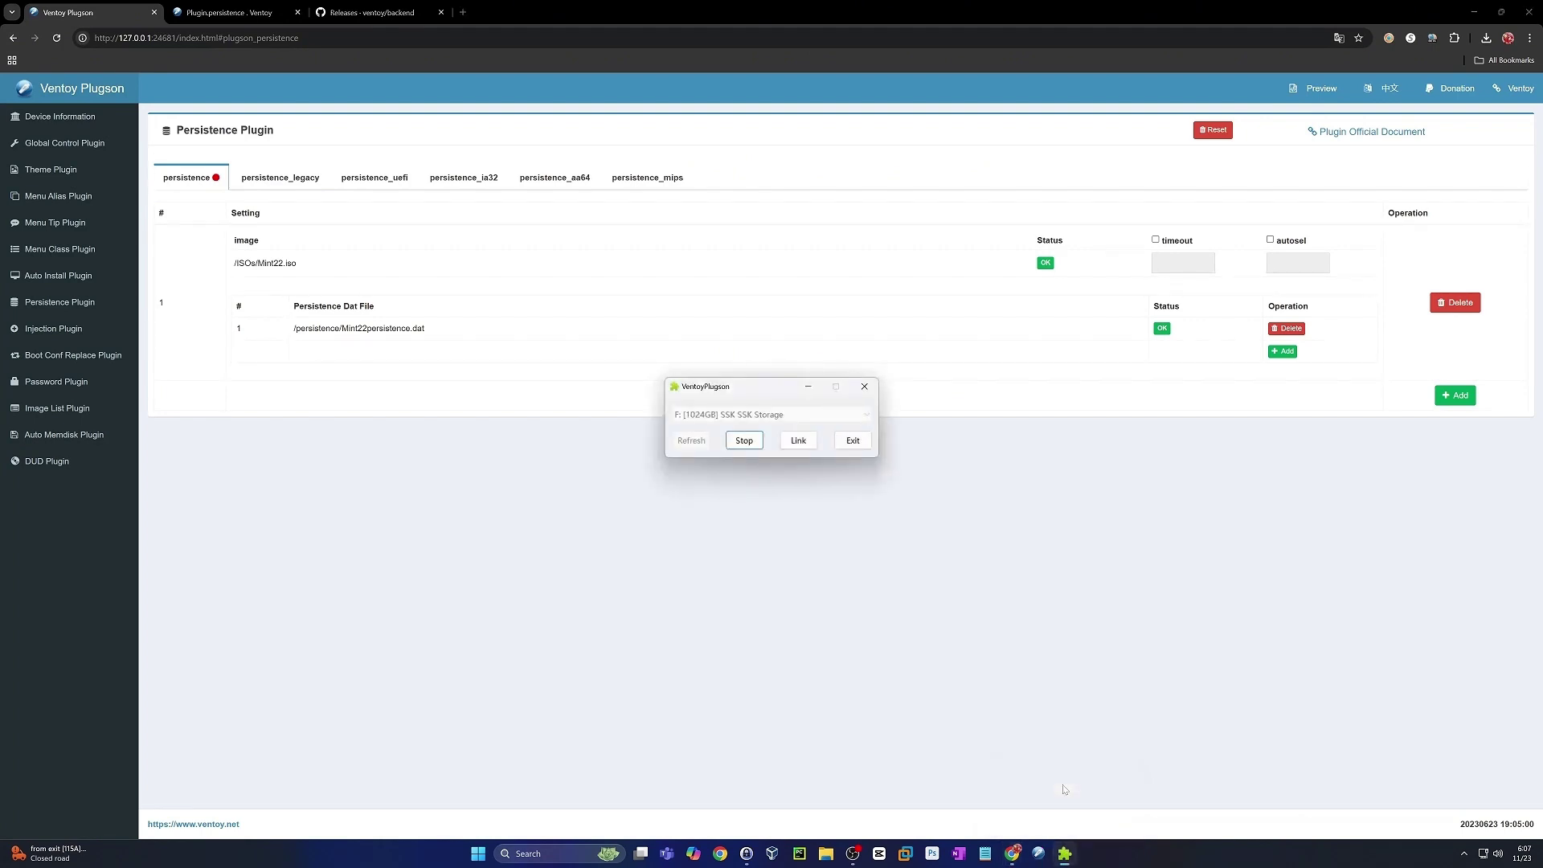
click(733, 438)
click(799, 472)
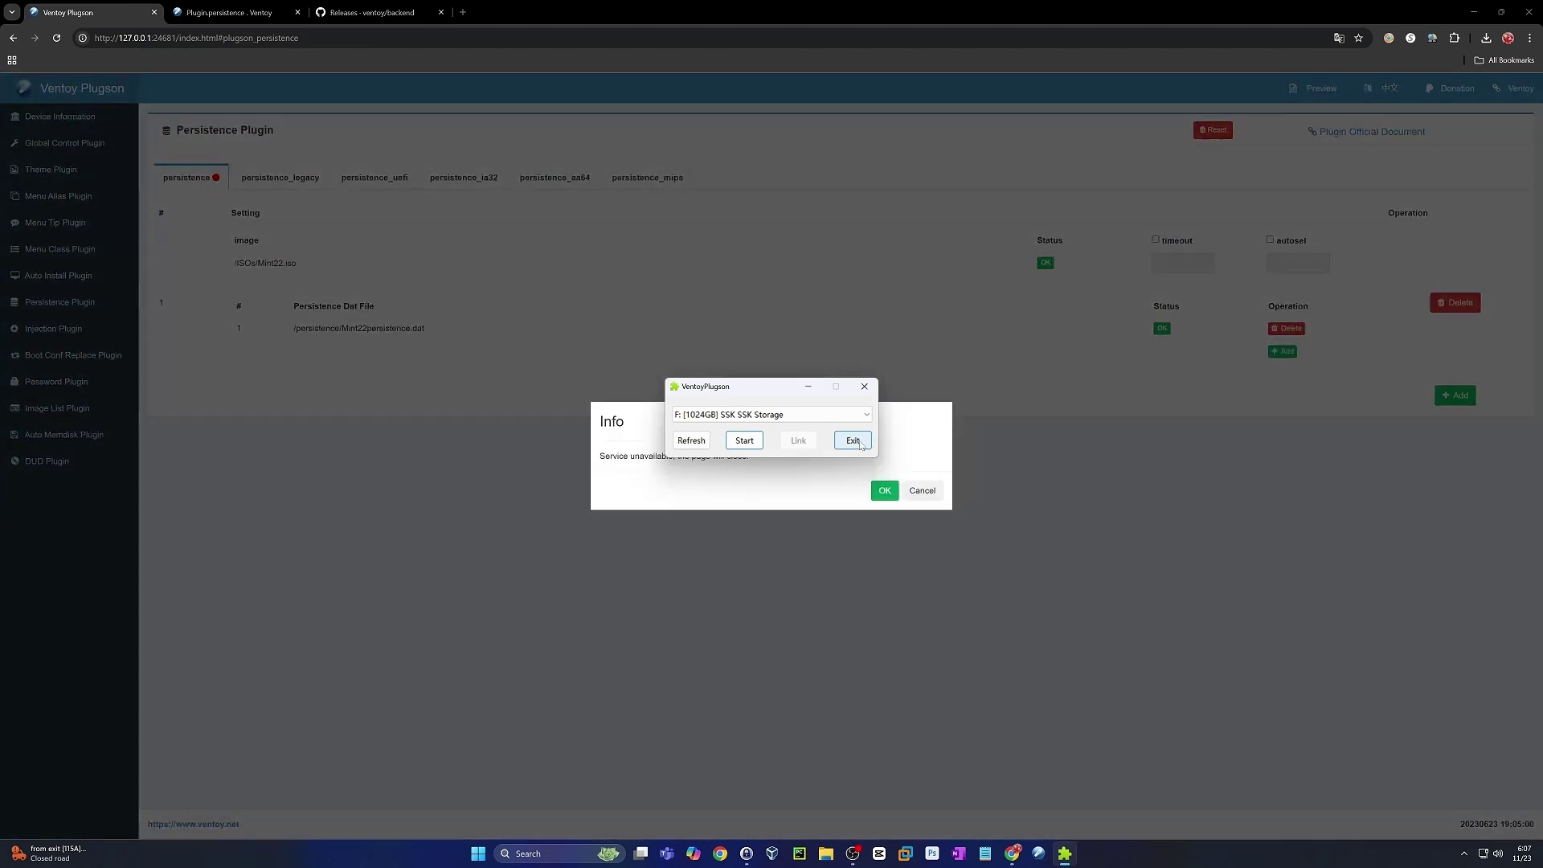
click(853, 440)
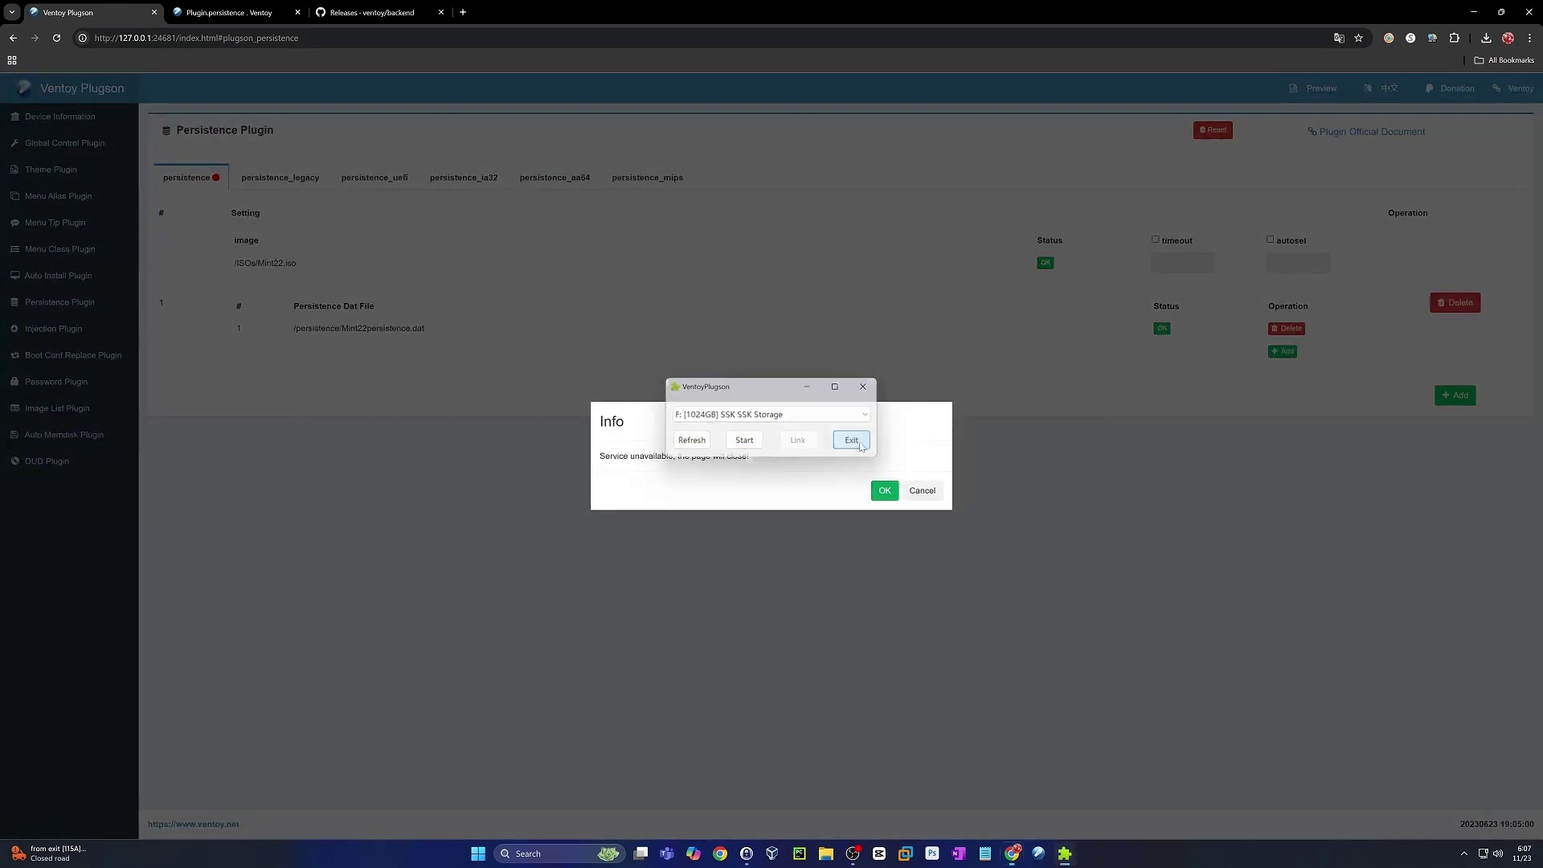
click(885, 490)
Close the browser, launch Oracle VM VirtualBox and start the BootUSB virtual machine.
click(1528, 12)
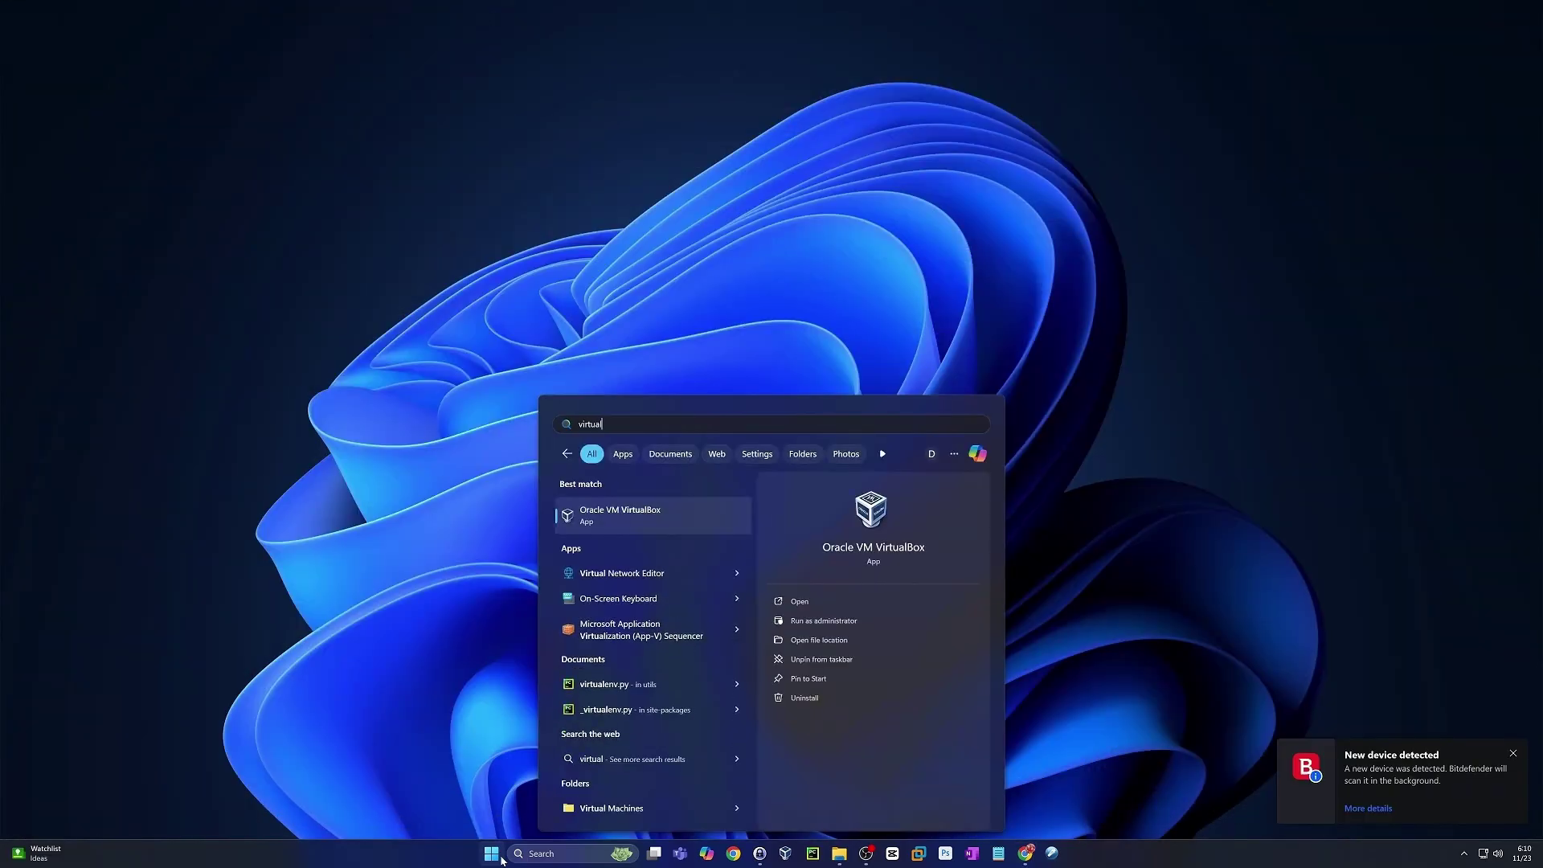
key(Return)
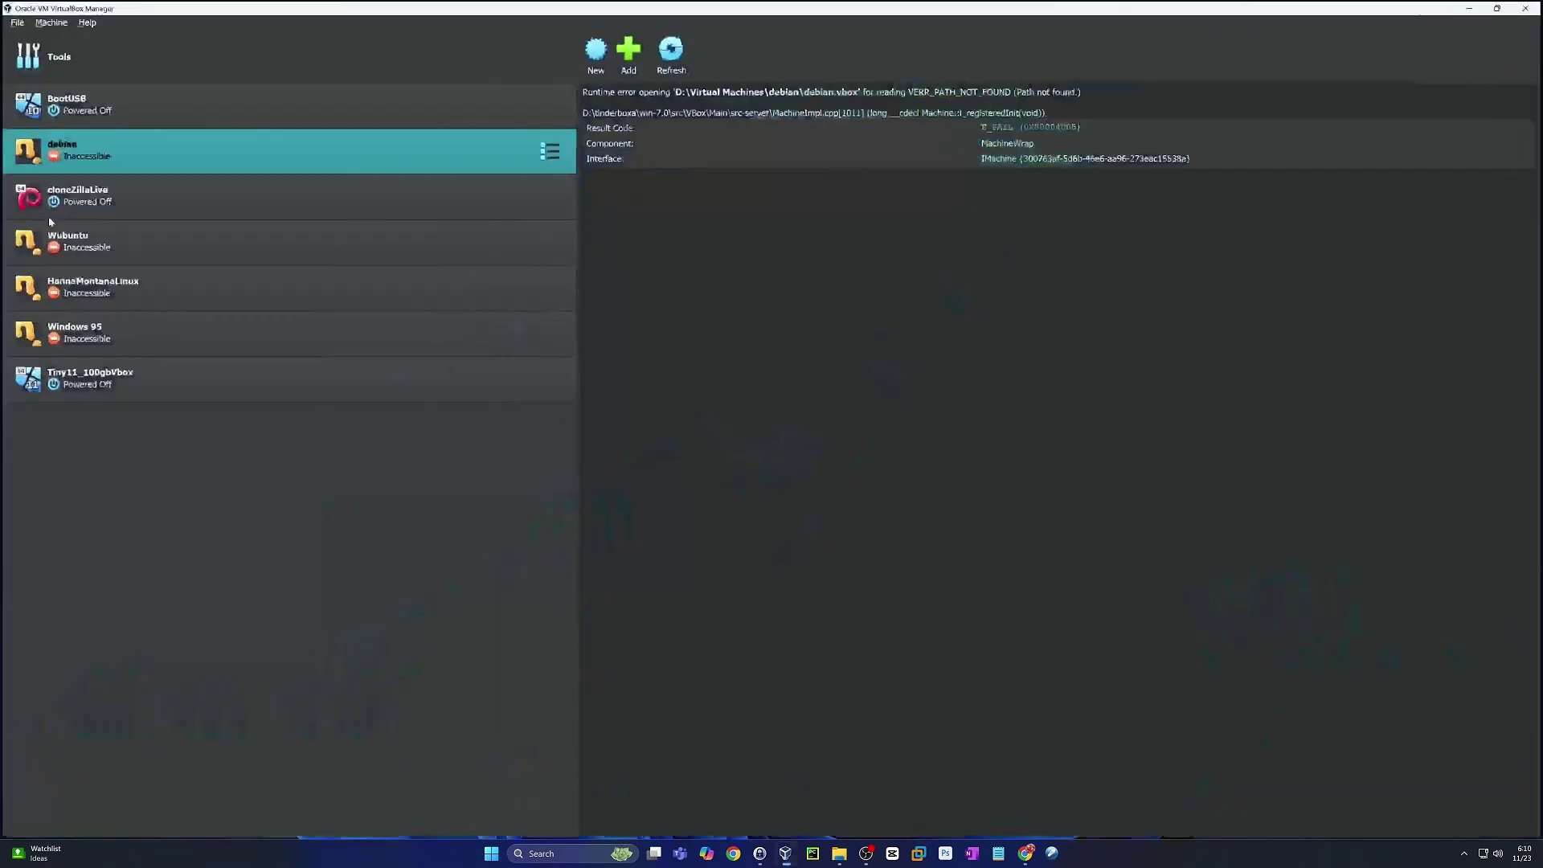
click(311, 98)
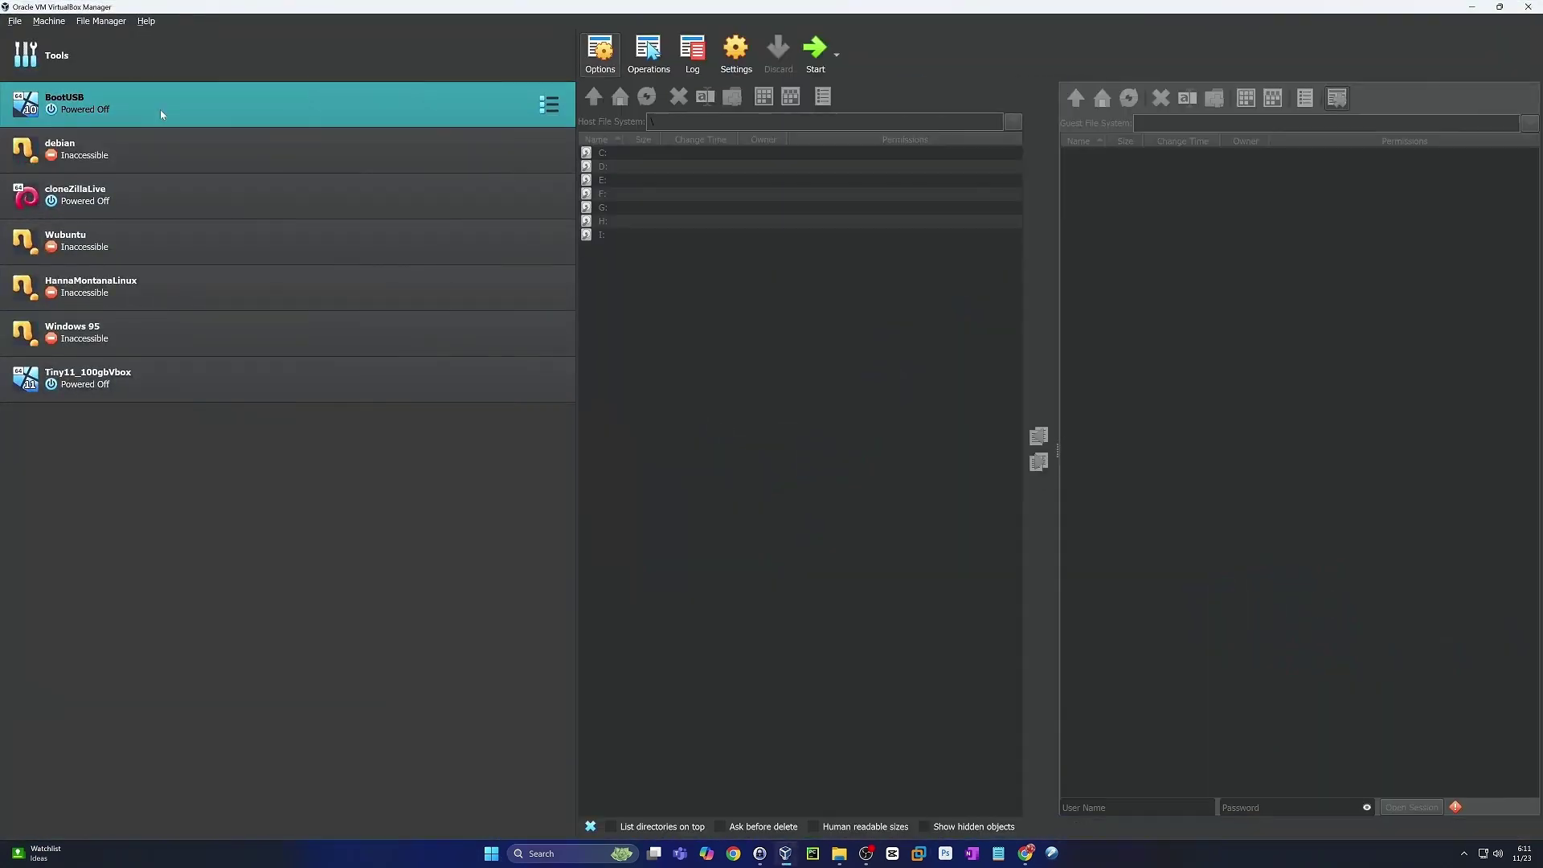
click(815, 49)
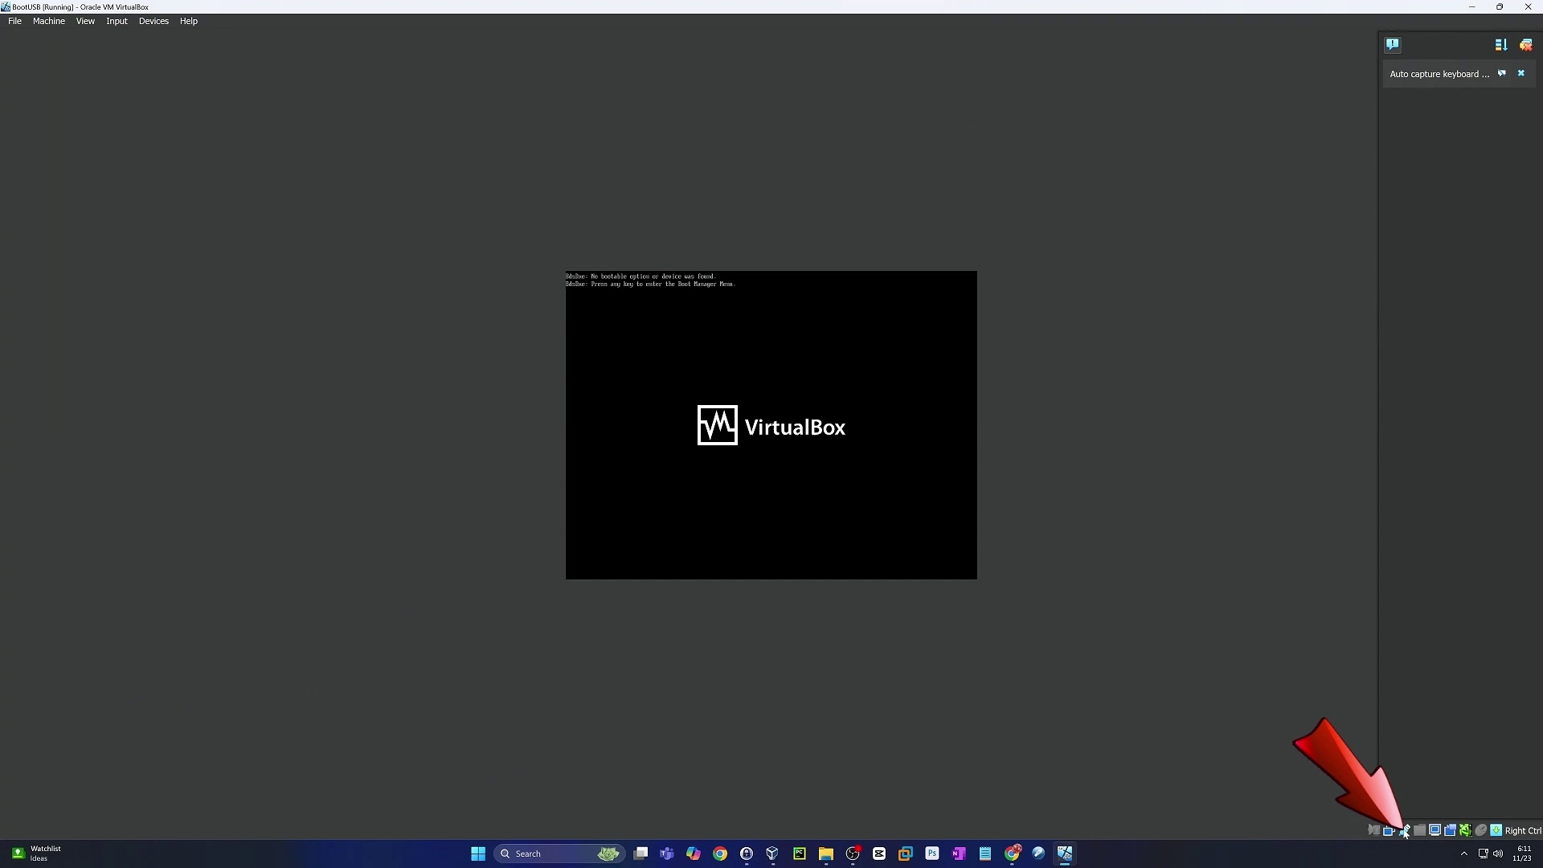
Attach the SSK Storage USB drive and select it in the firmware Boot Manager.
click(1405, 833)
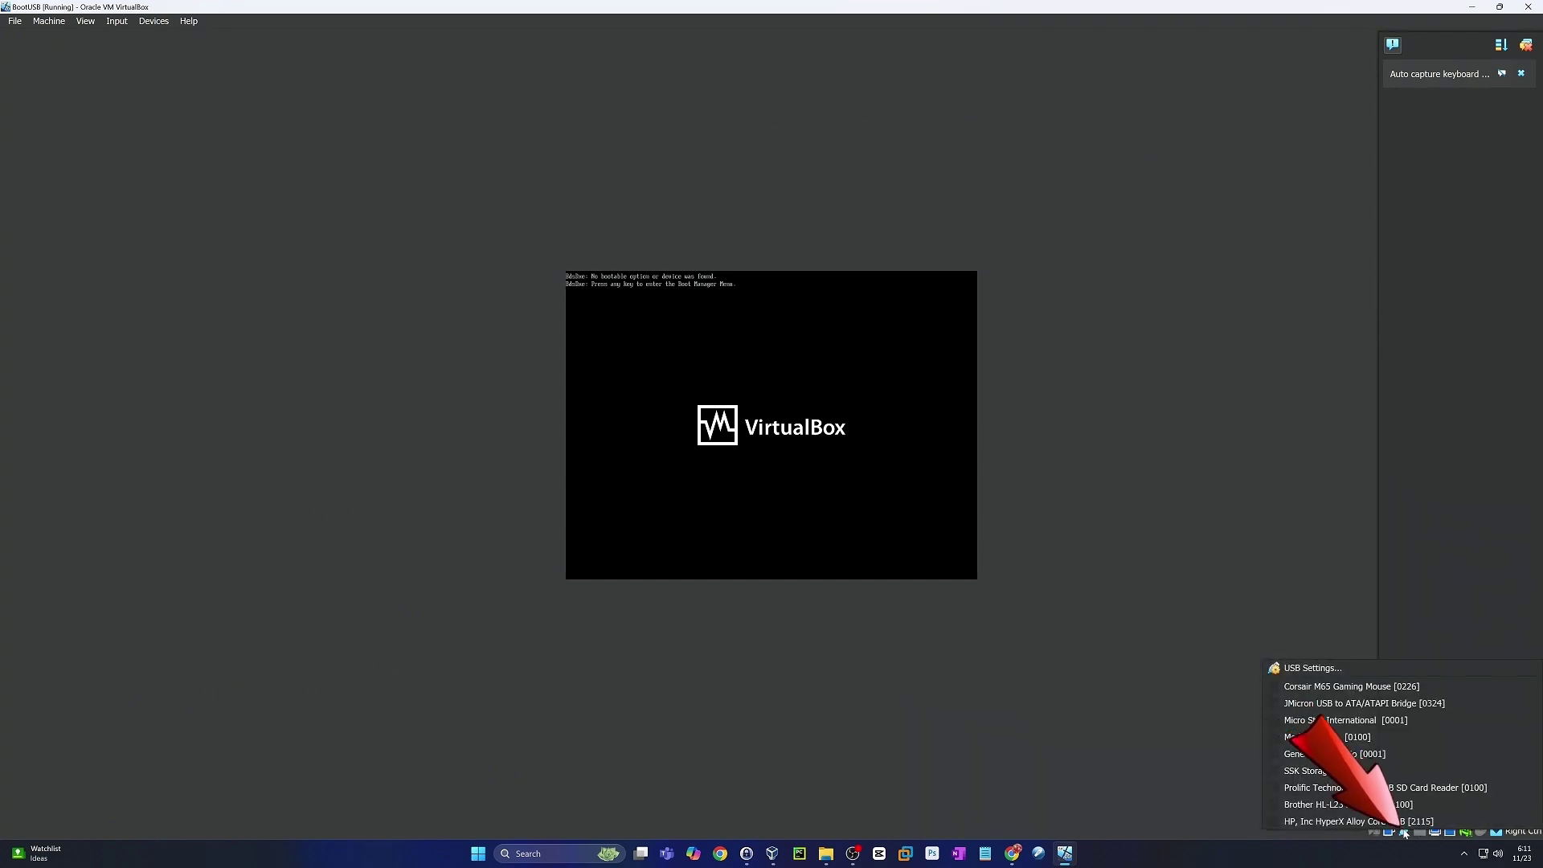
click(1279, 774)
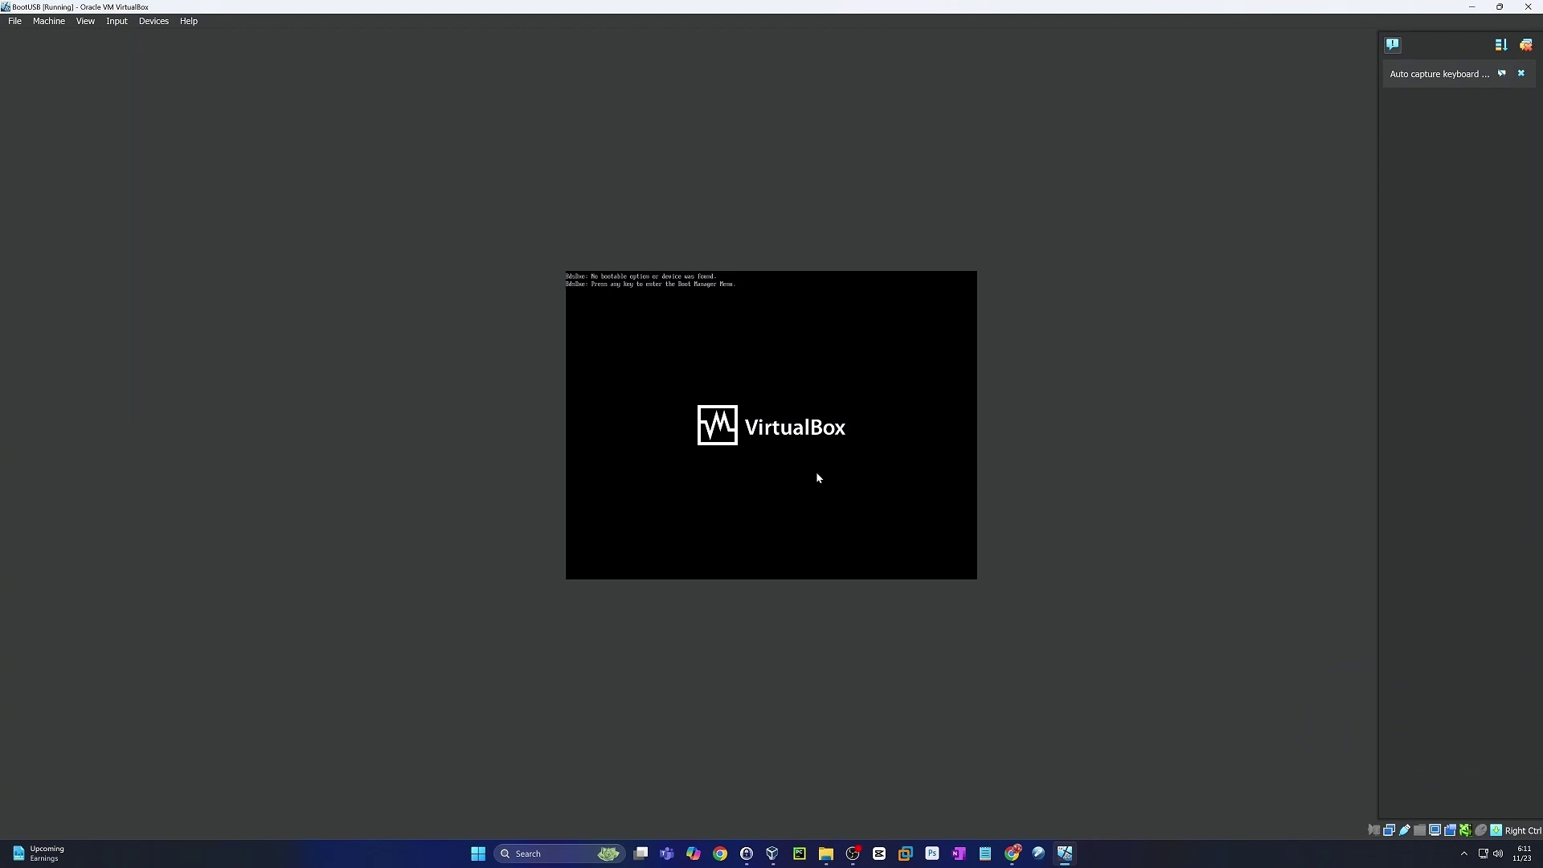
click(788, 500)
key(Return)
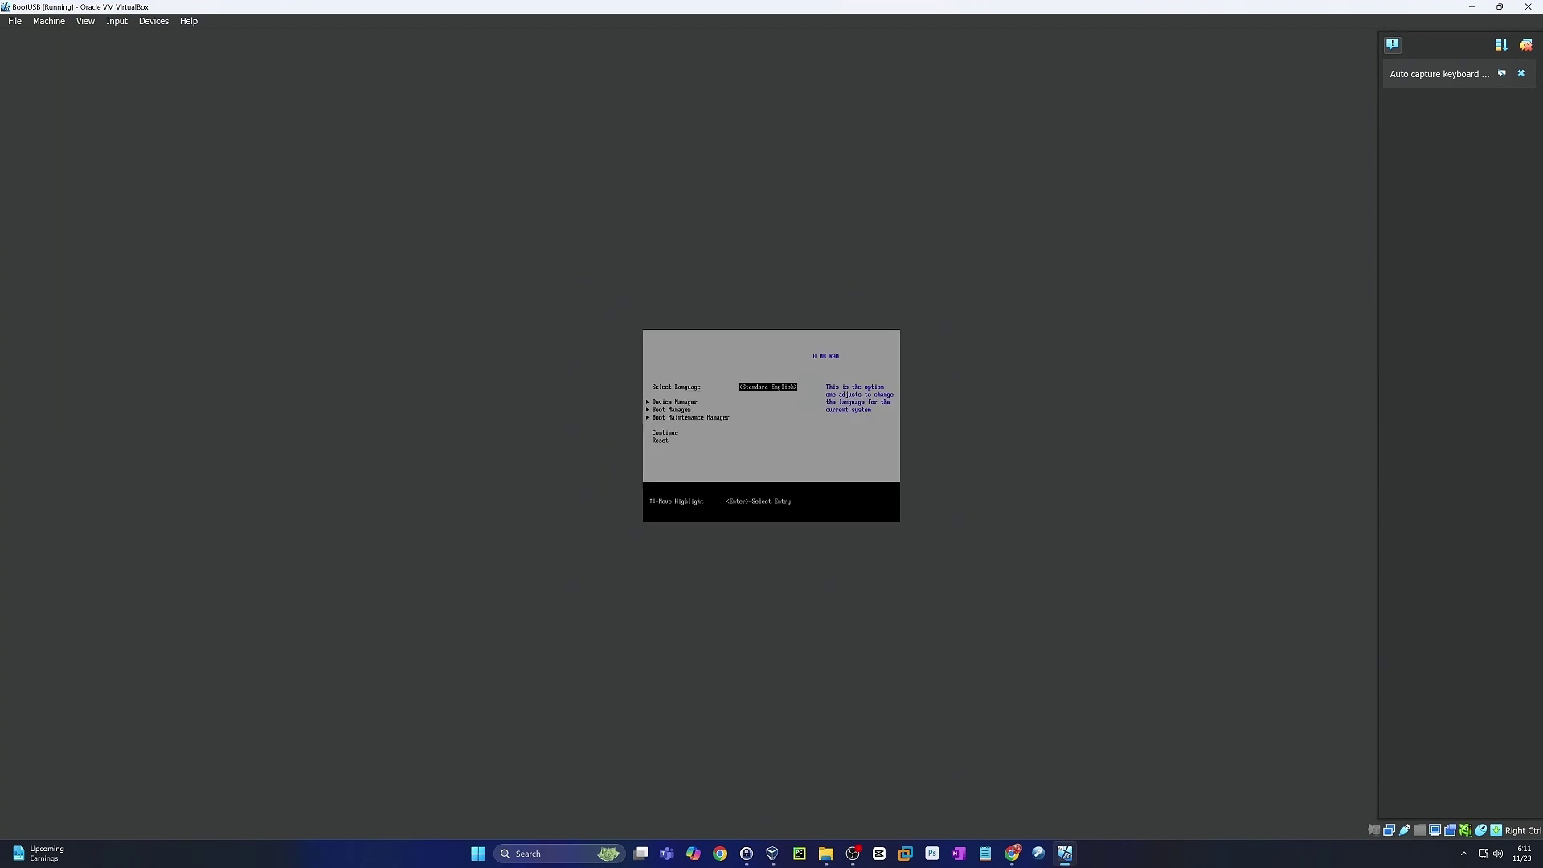
key(Down)
key(Down)
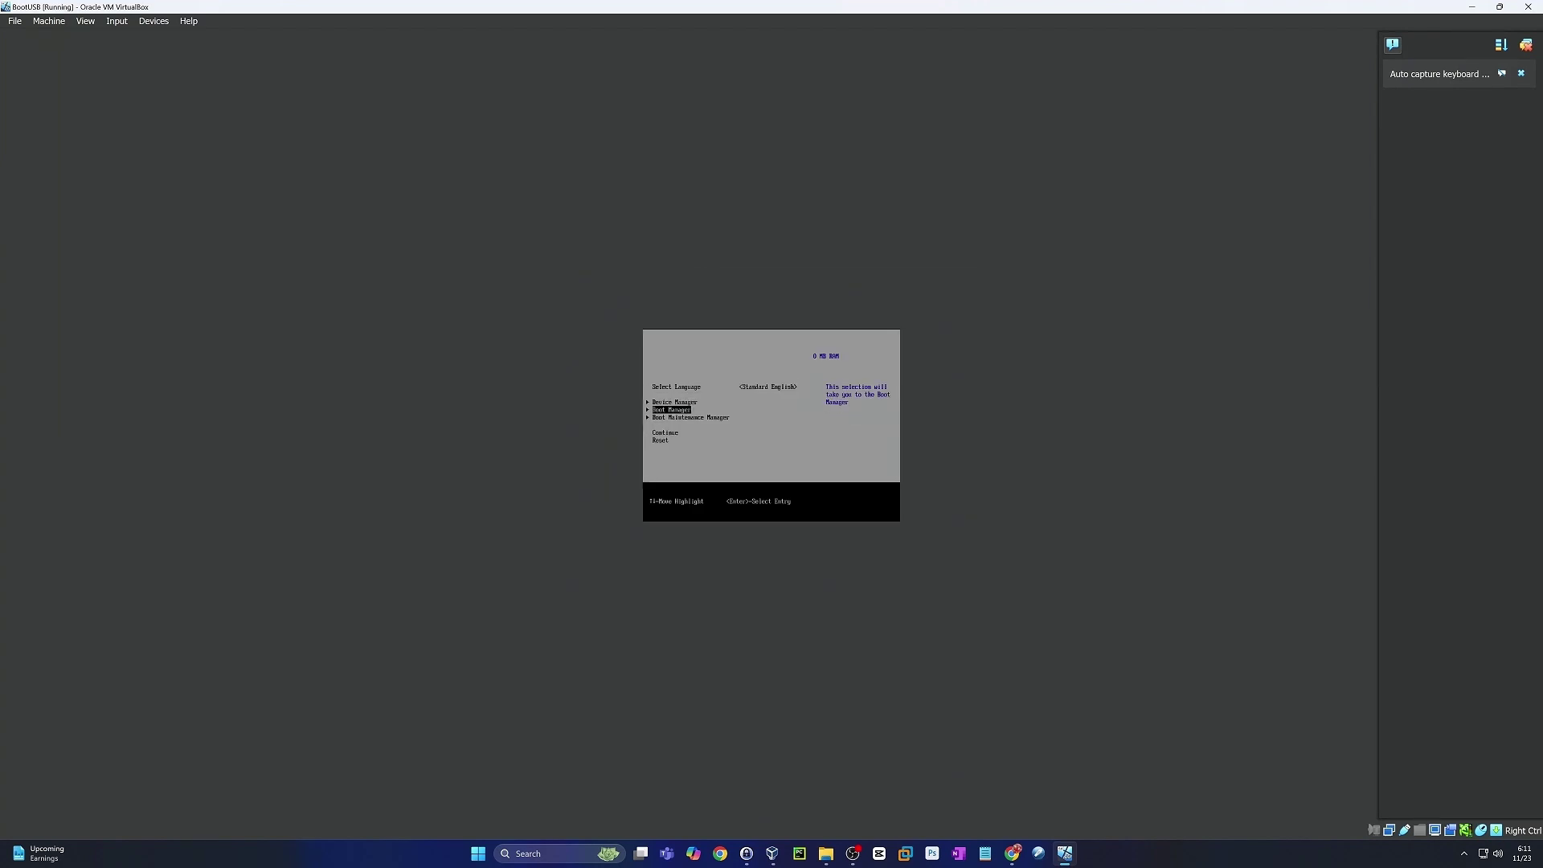
key(Return)
key(Down)
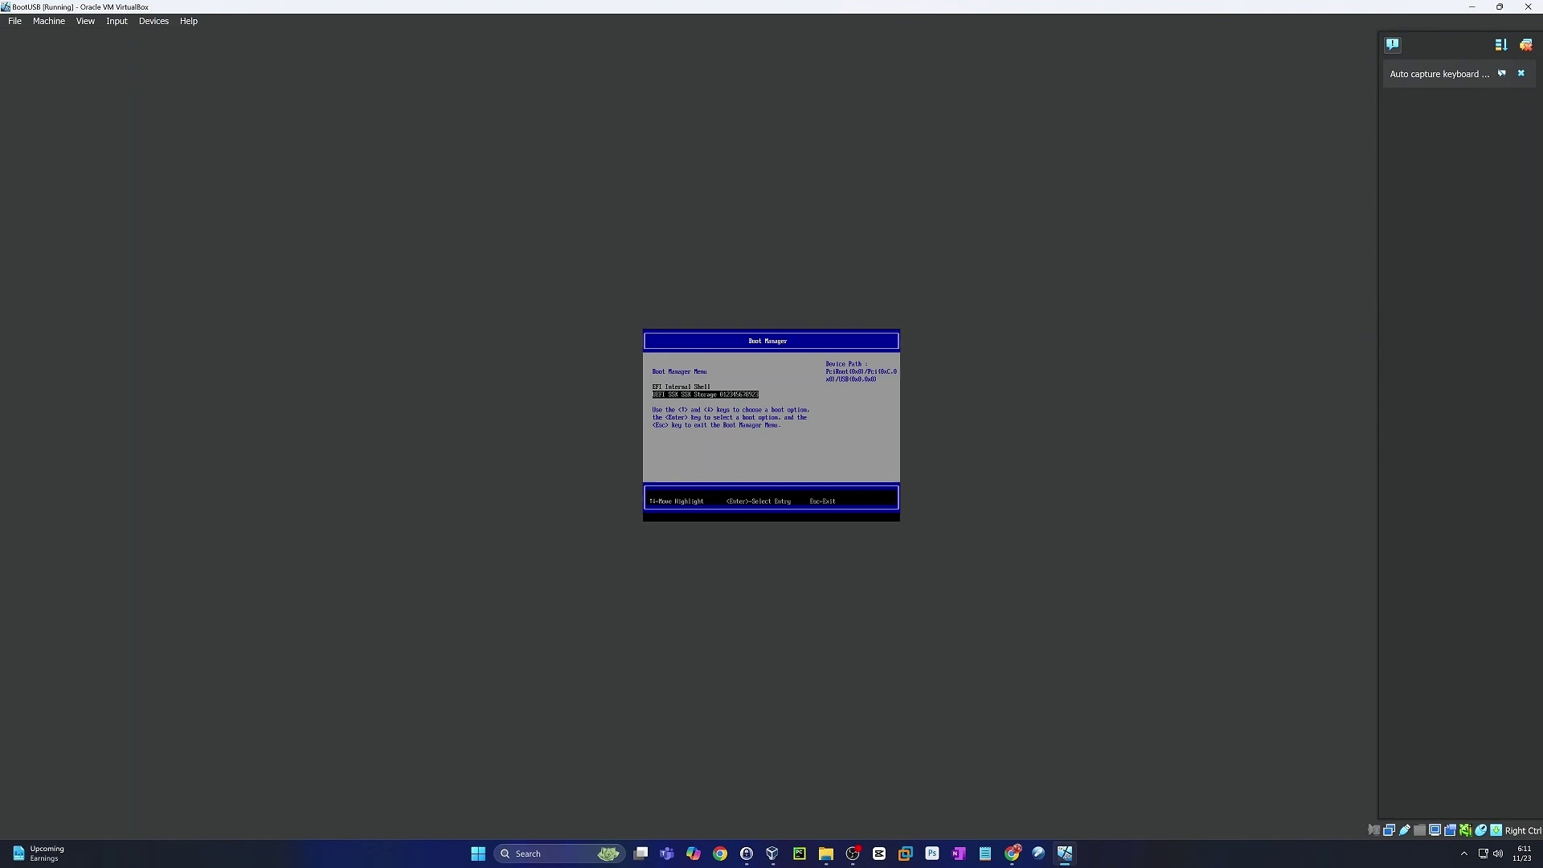
Boot Mint22.iso from Ventoy in normal mode with /persistence/Mint22persistence.dat.
key(Return)
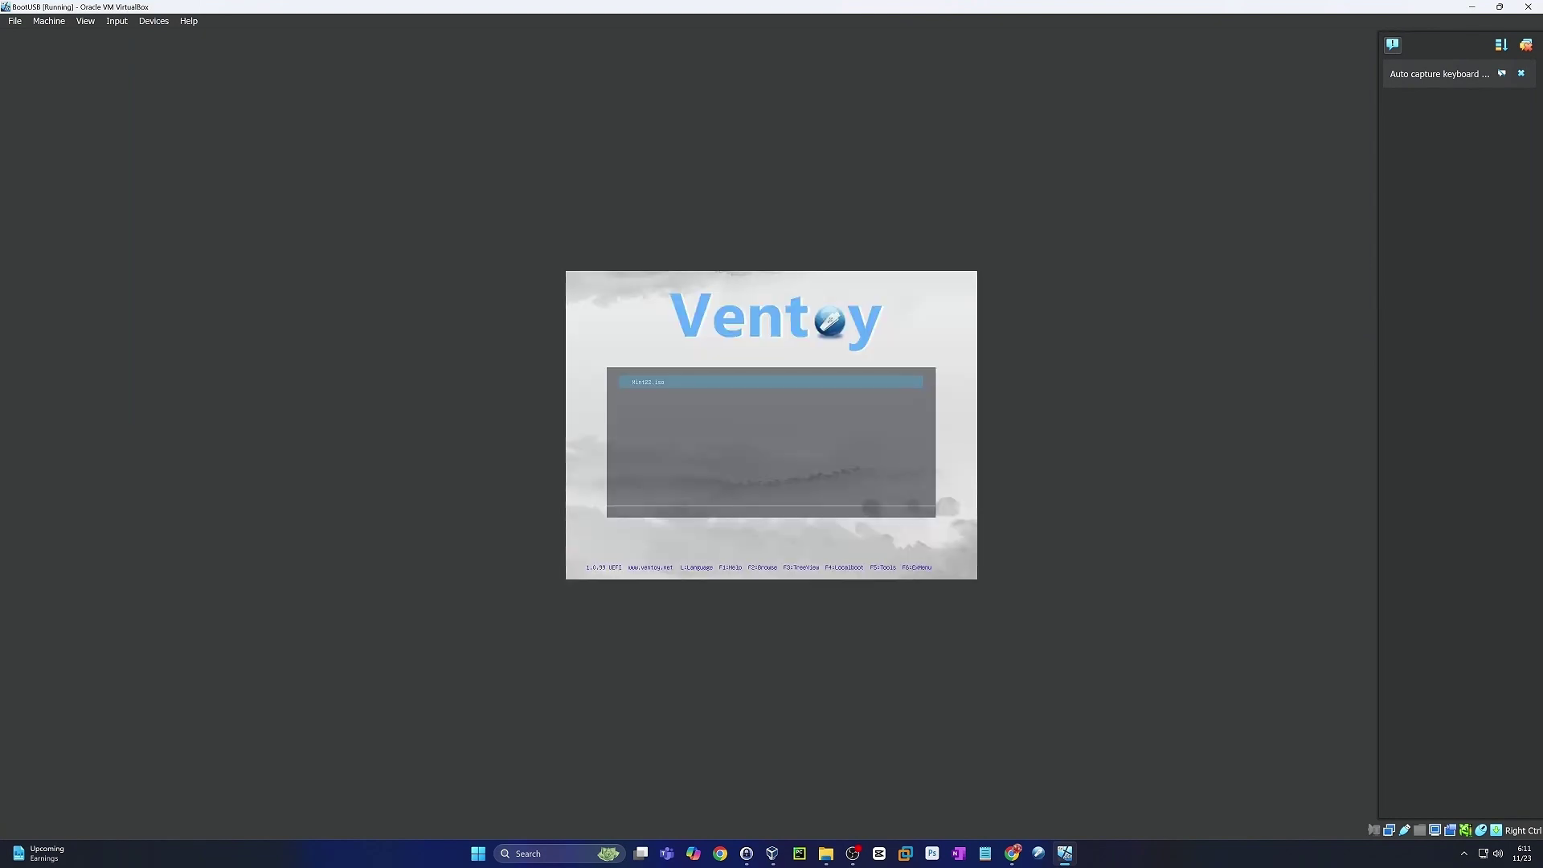
key(Return)
key(Return)
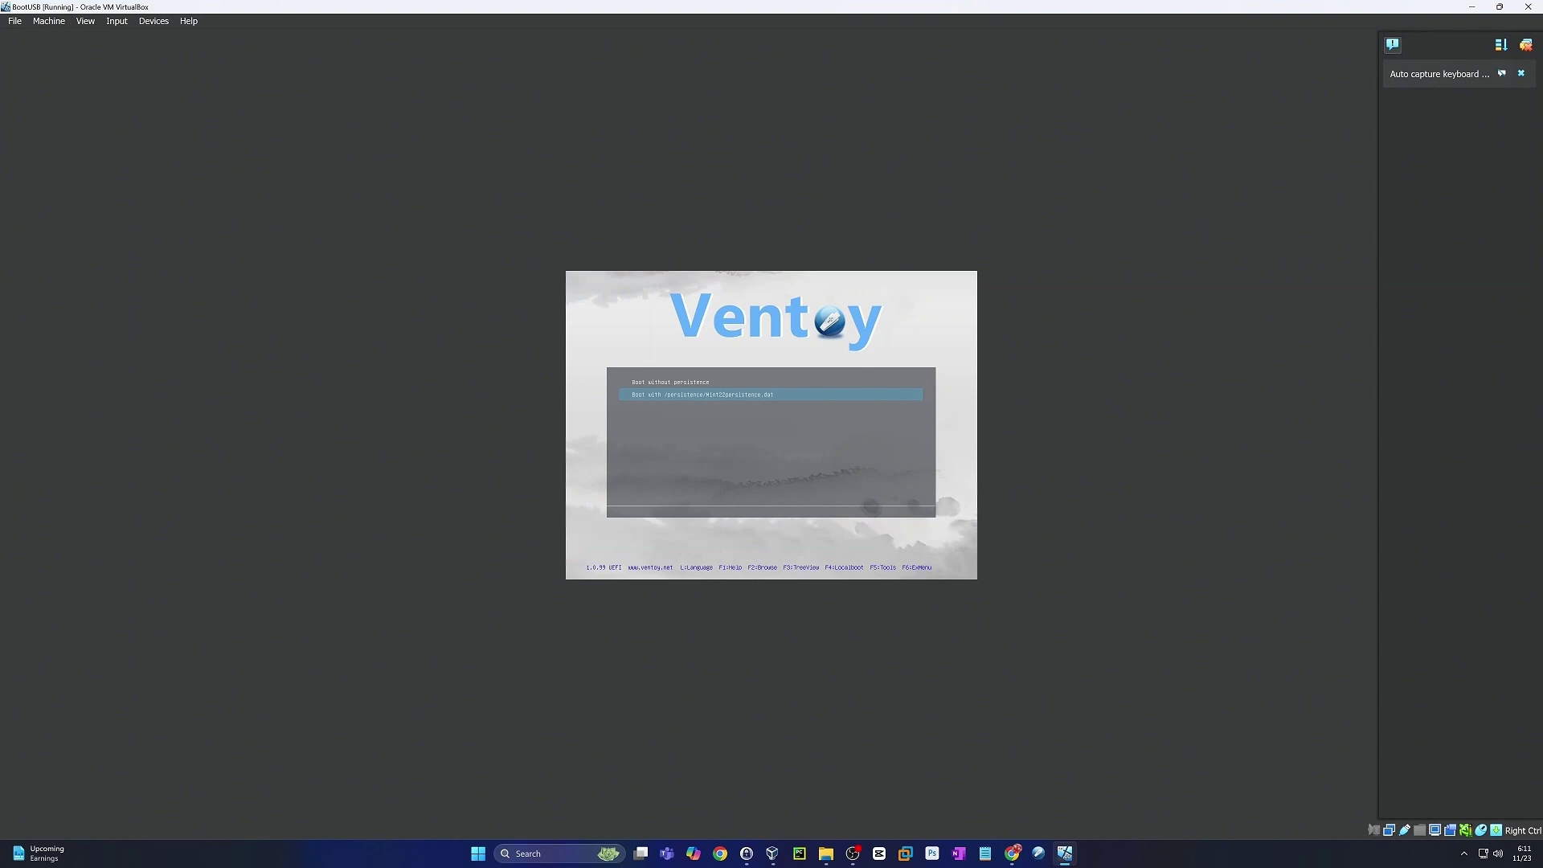
key(Up)
key(Down)
key(Return)
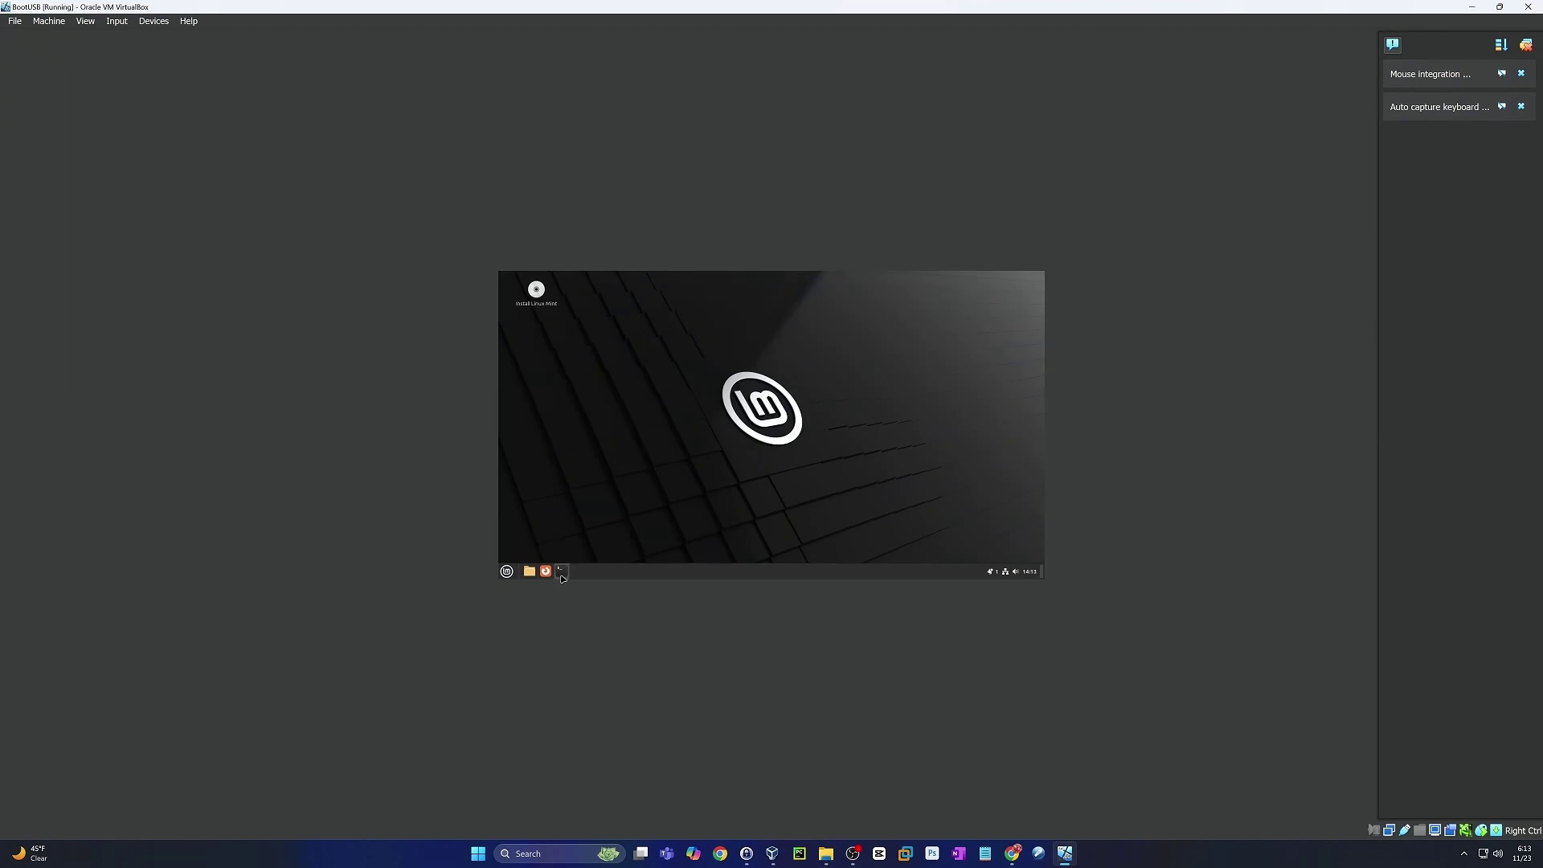
In a Mint terminal, run df -h to check the /cow line and pwd to show the home folder.
click(561, 575)
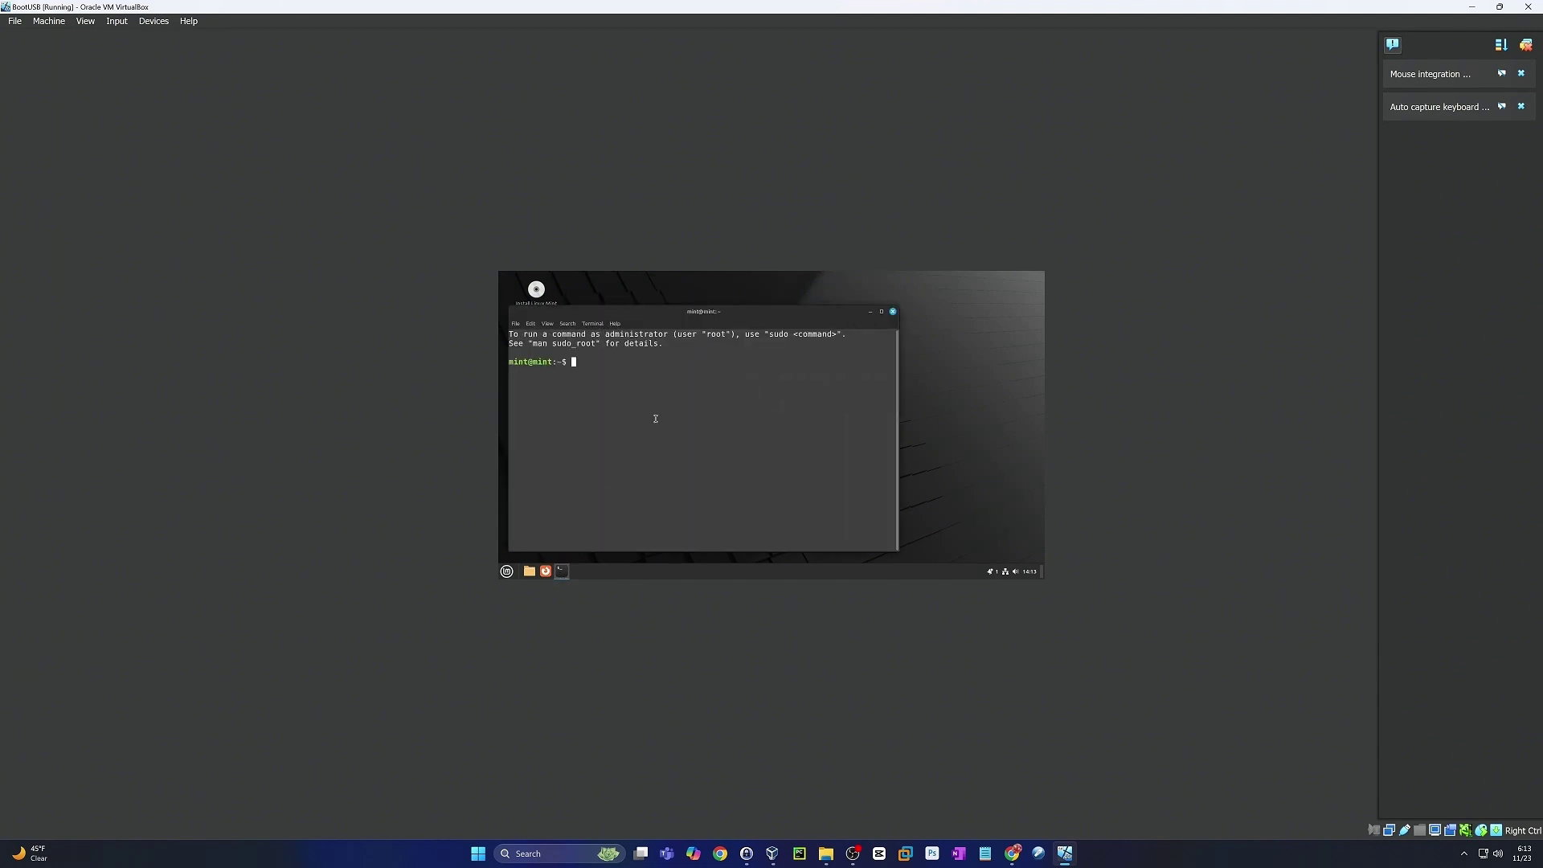
text(df -h)
key(Return)
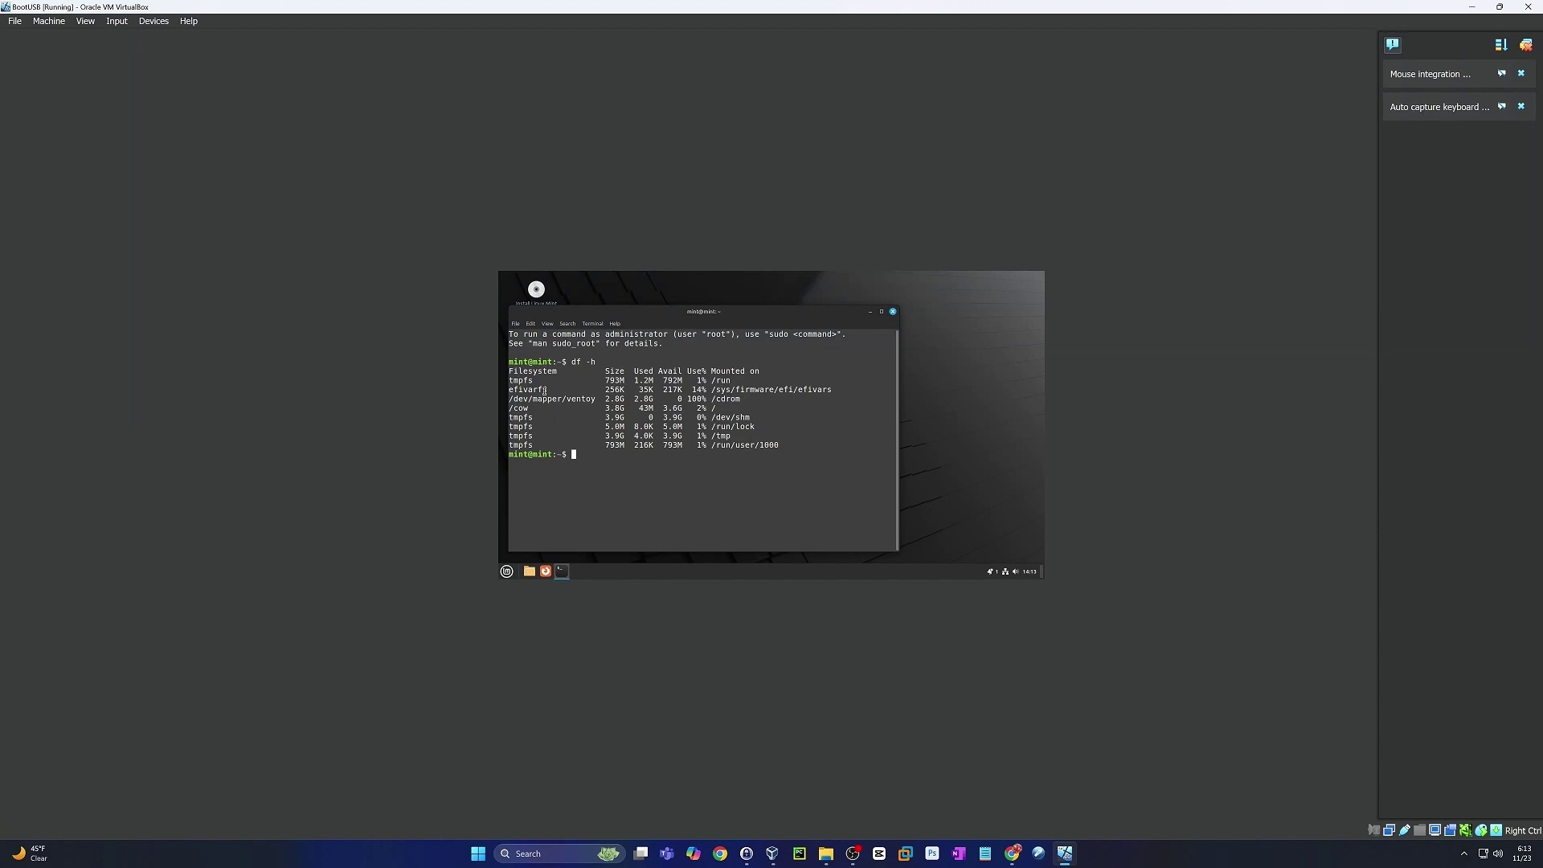
drag(510, 411, 747, 408)
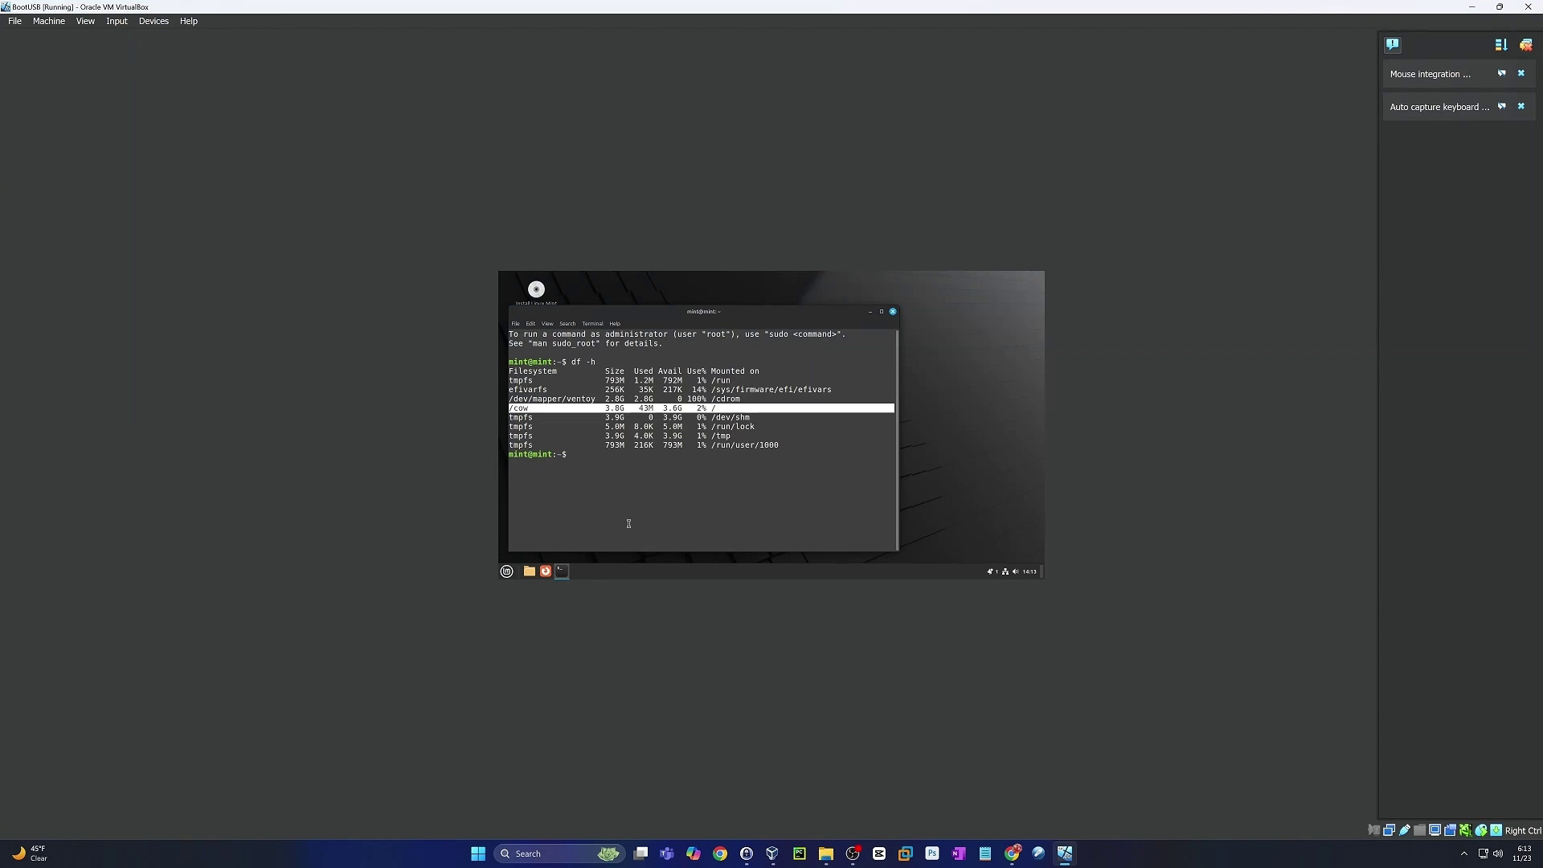
click(705, 523)
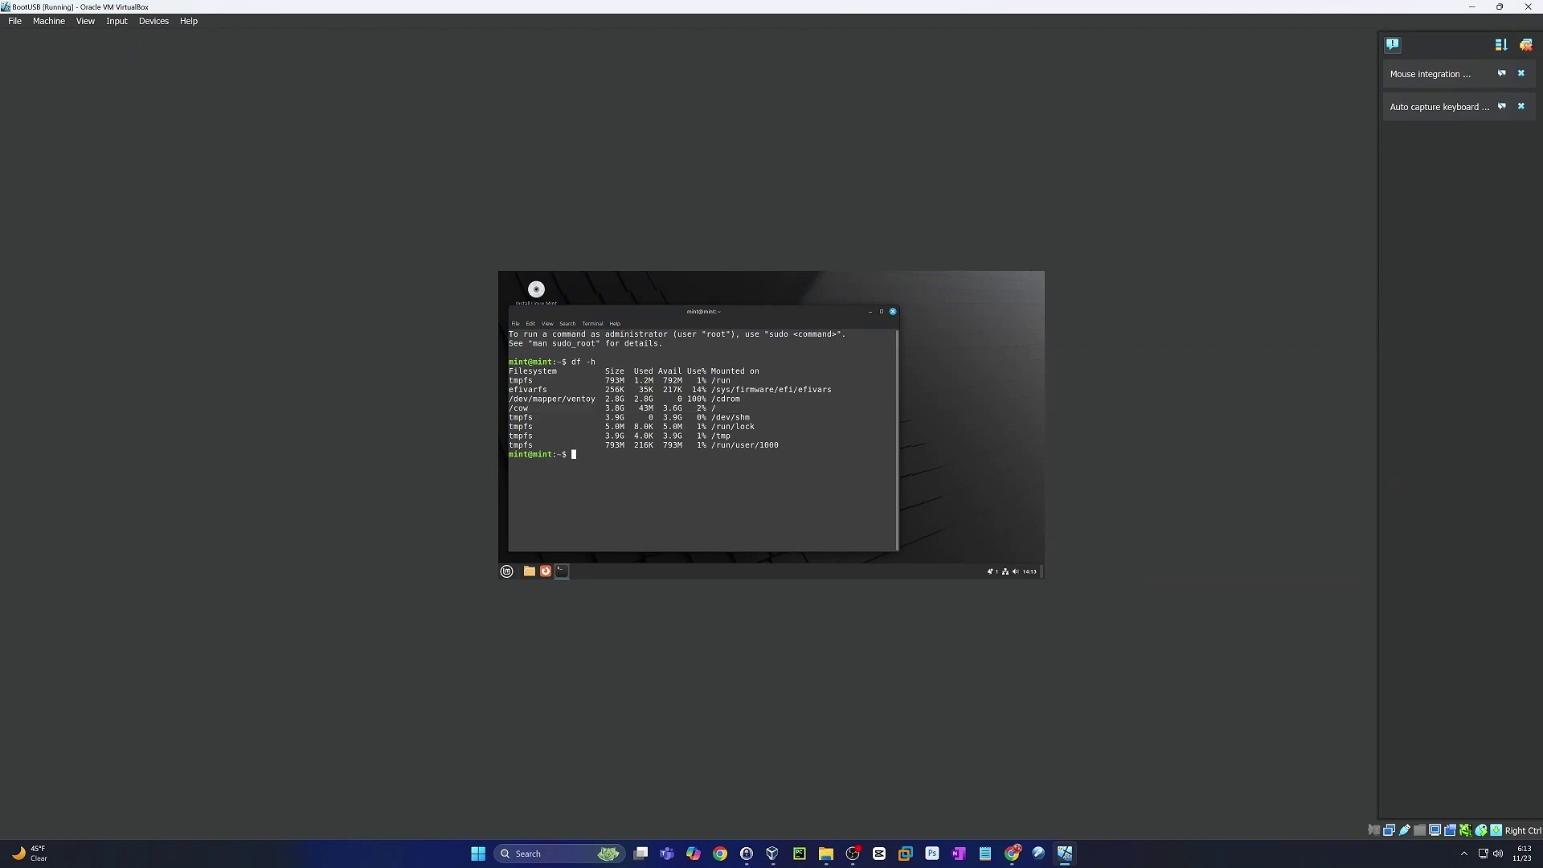
text(pwd)
key(Return)
drag(508, 464, 526, 464)
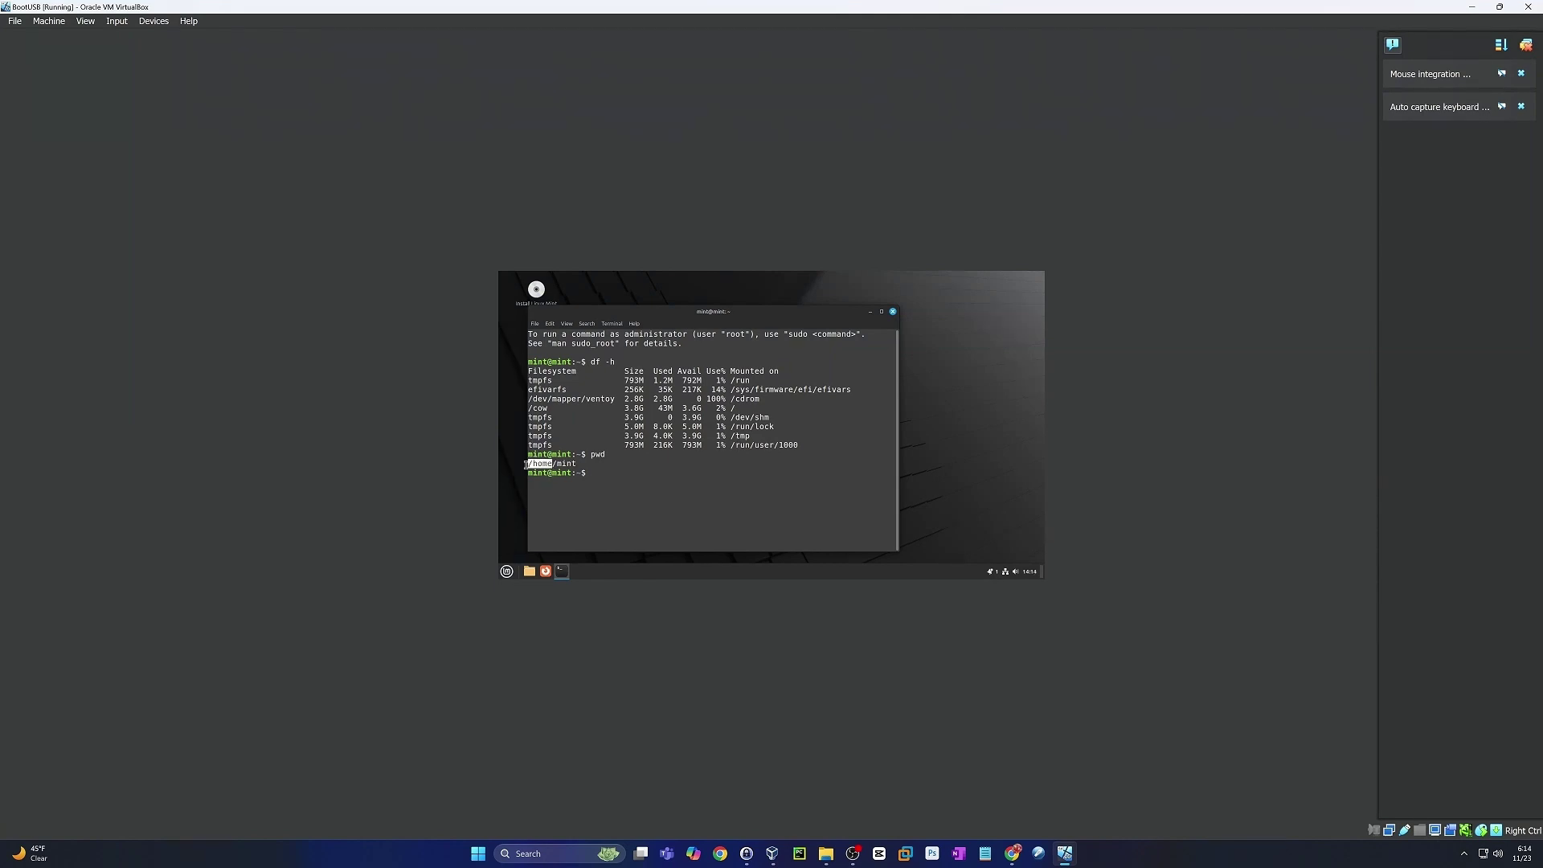
click(622, 476)
Change into Desktop/ and start a new file named test with nano.
text(cd Desktop/)
key(Return)
text(touch)
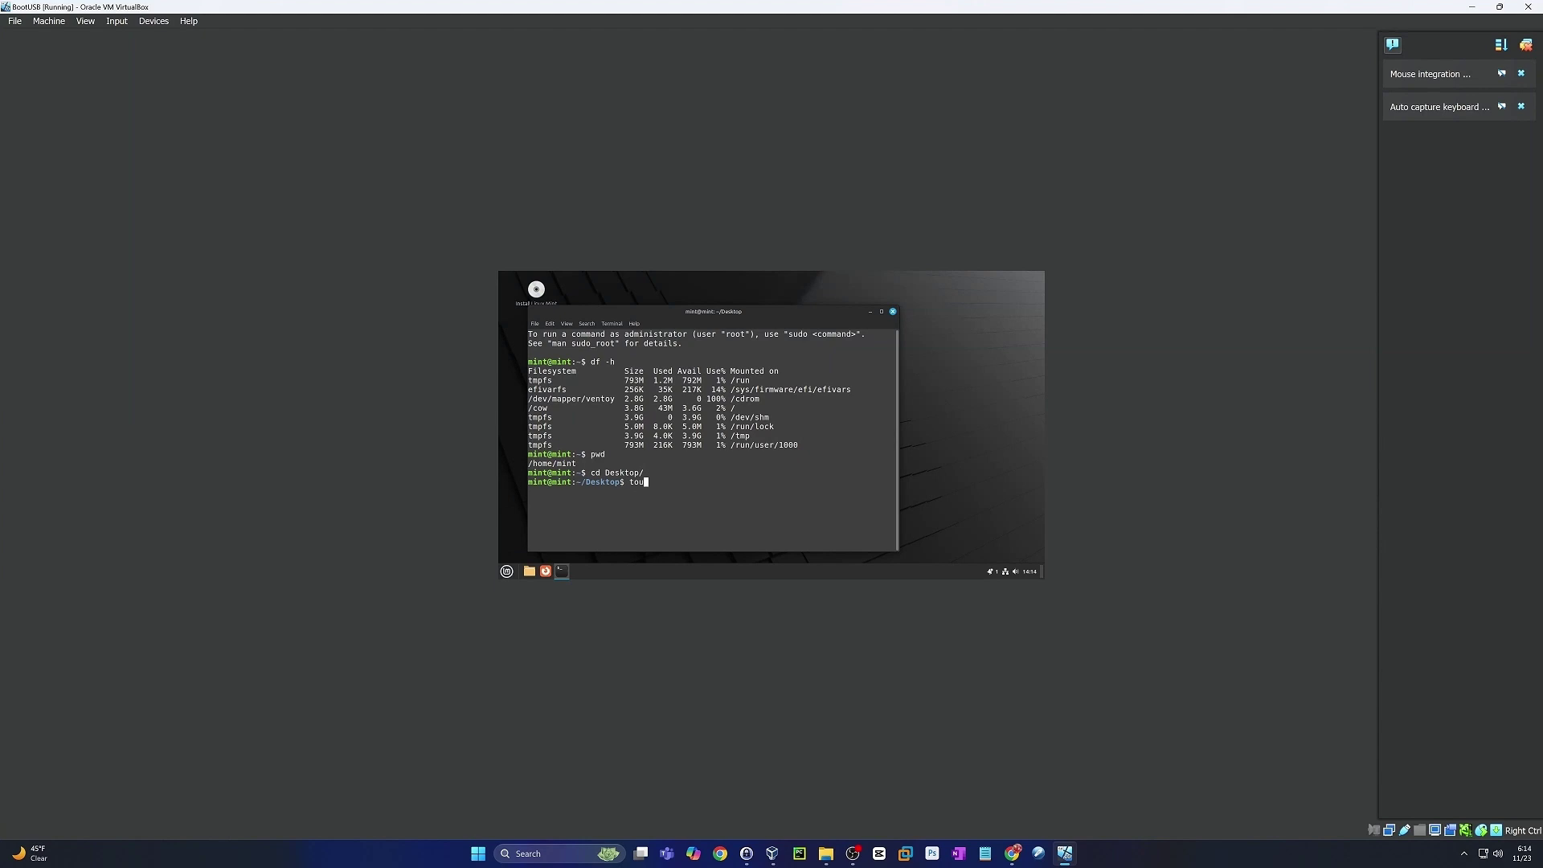
key(BackSpace)
key(BackSpace)
key(BackSpace)
key(BackSpace)
key(BackSpace)
key(BackSpace)
text(nano test)
key(Return)
Write 'testing persistence' and 'Don't forget to like and subscribe :-)' into test, save it, and exit nano.
text(testing )
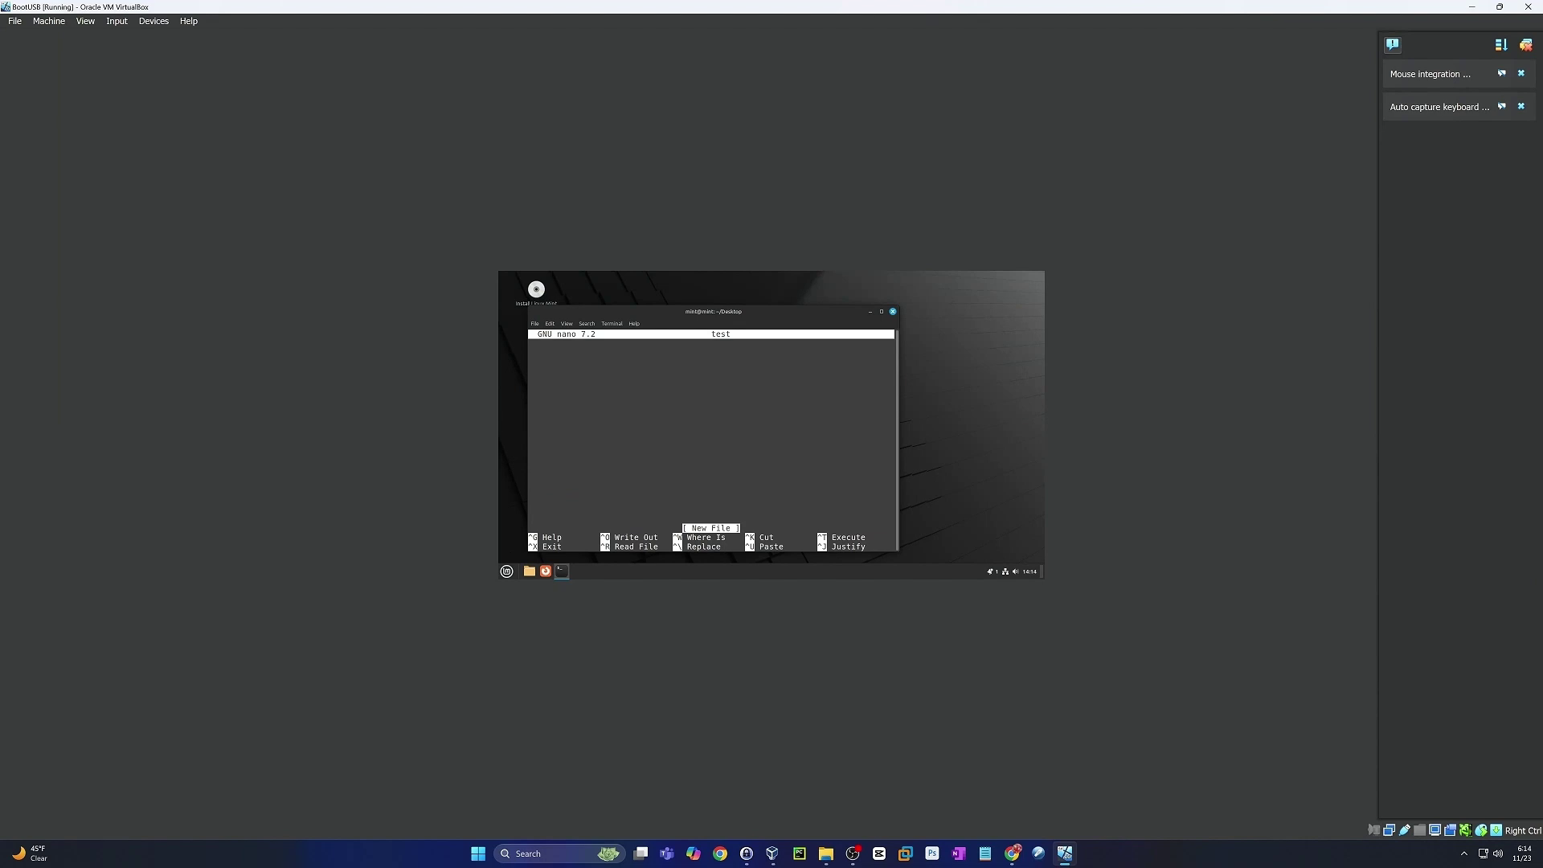
text(persistence)
key(Return)
text(D)
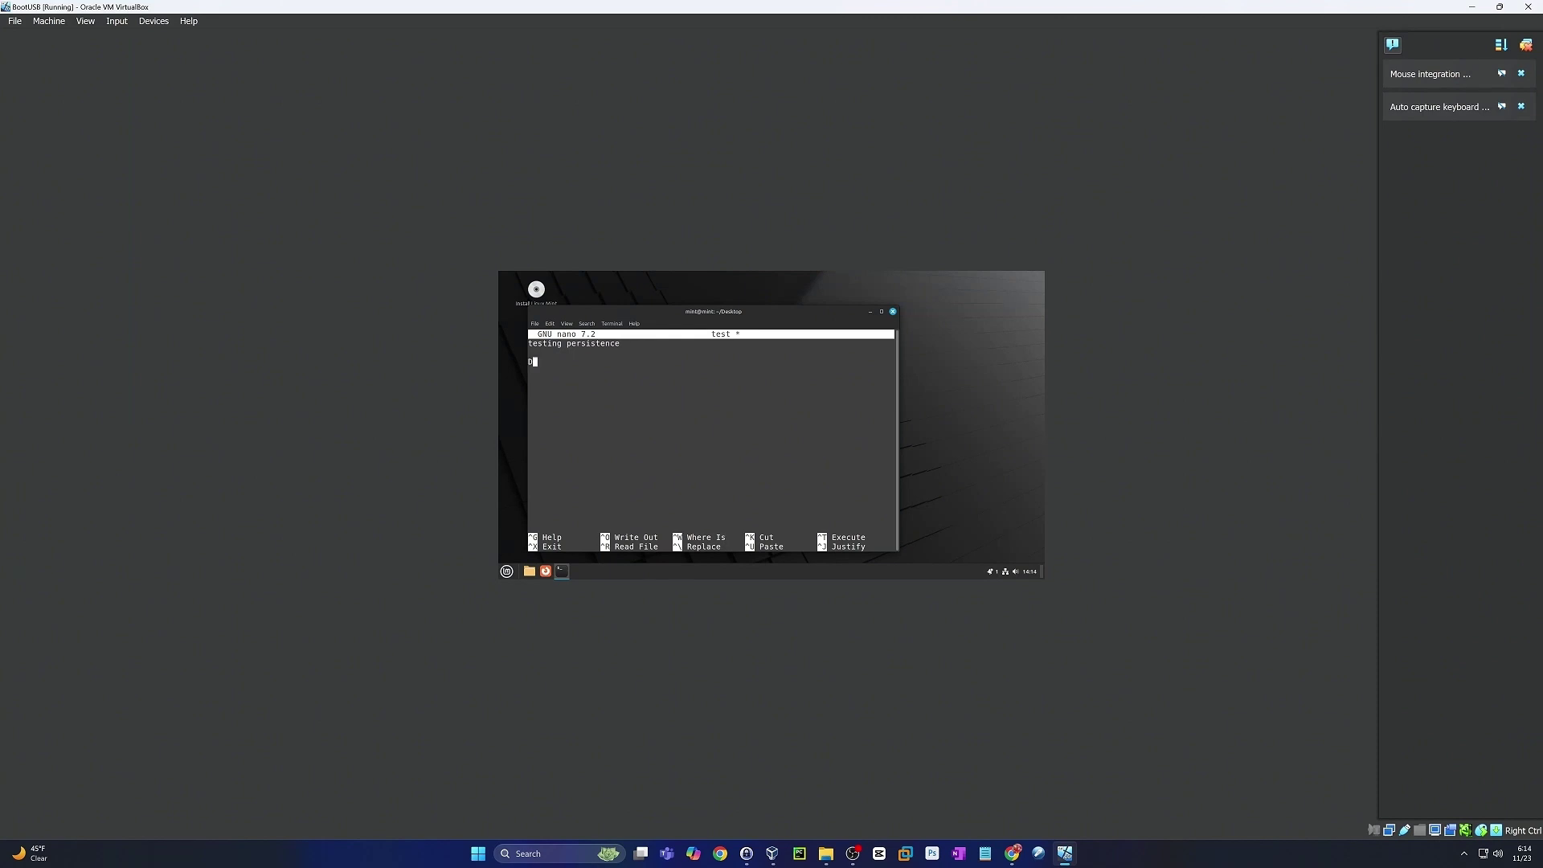
text(on't forget to like and subscribe :-))
key(ctrl+o)
key(Return)
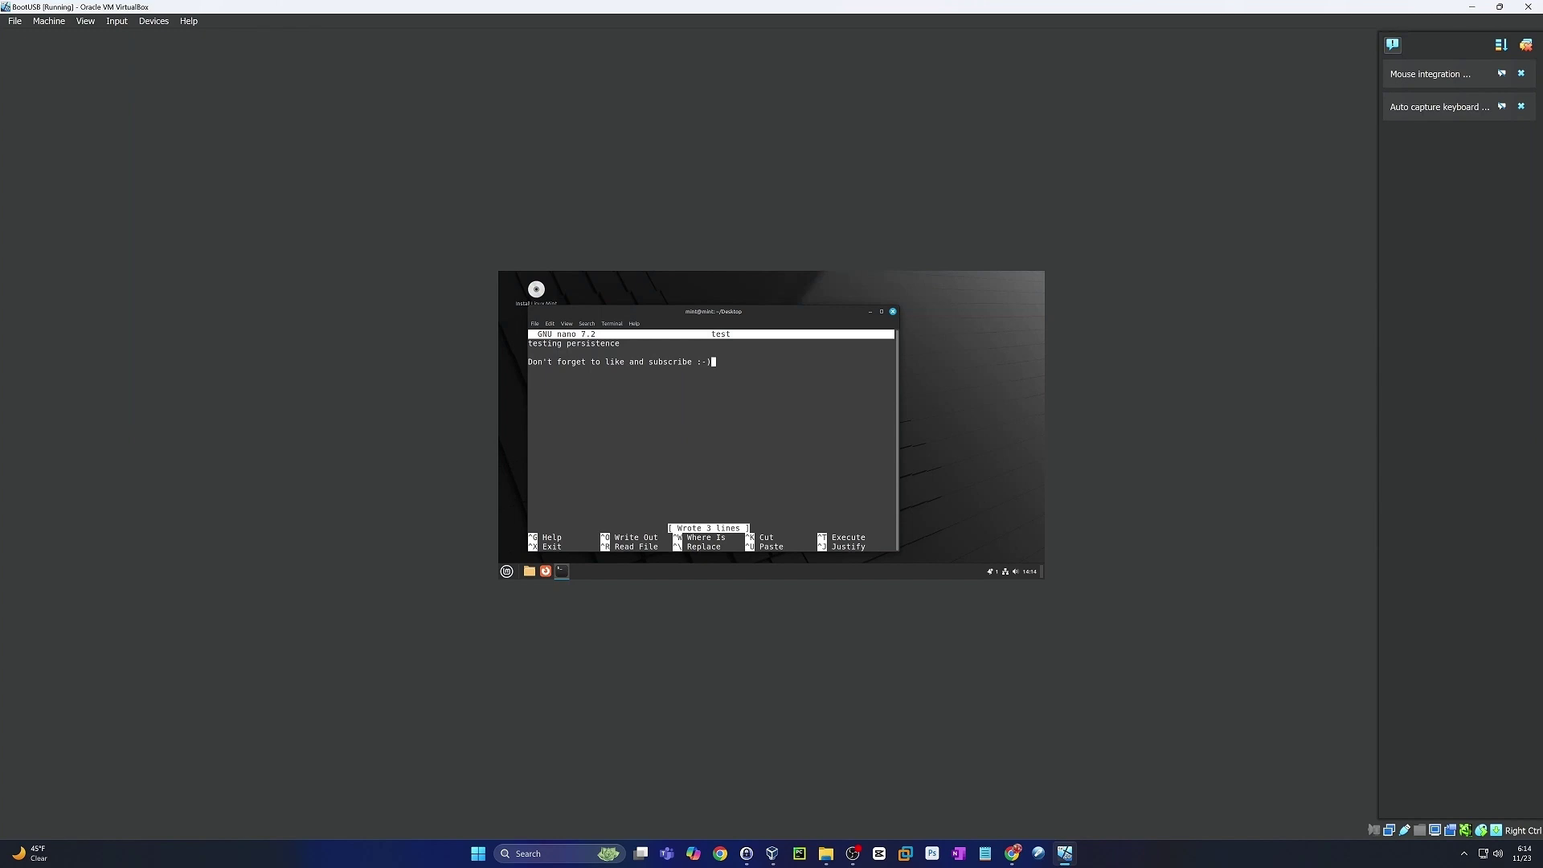
key(ctrl+x)
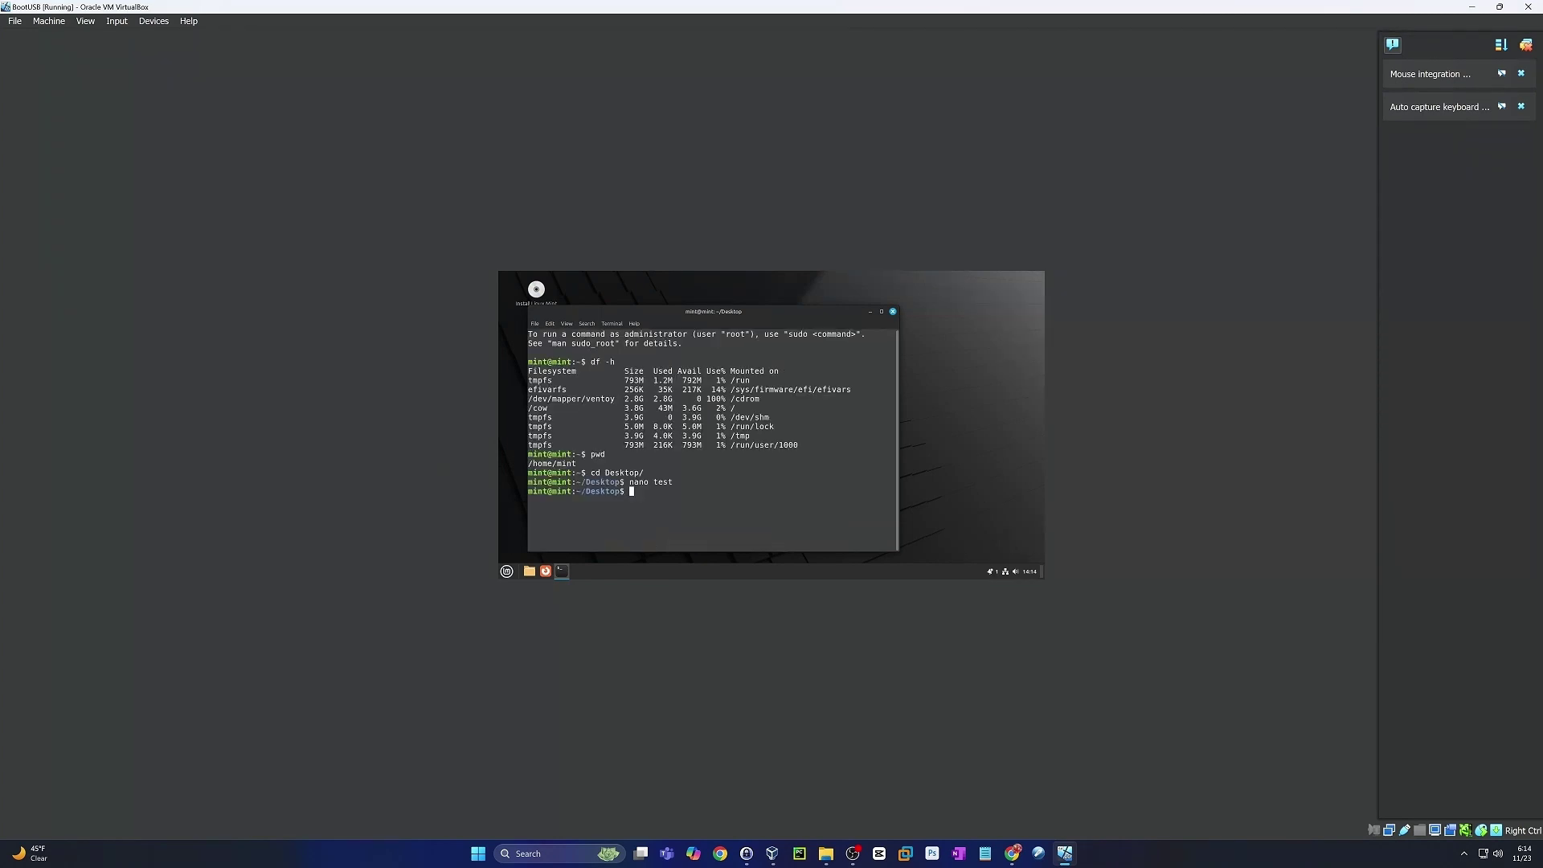
Open the test file from the desktop to confirm its contents, then reopen a terminal.
drag(701, 313, 726, 314)
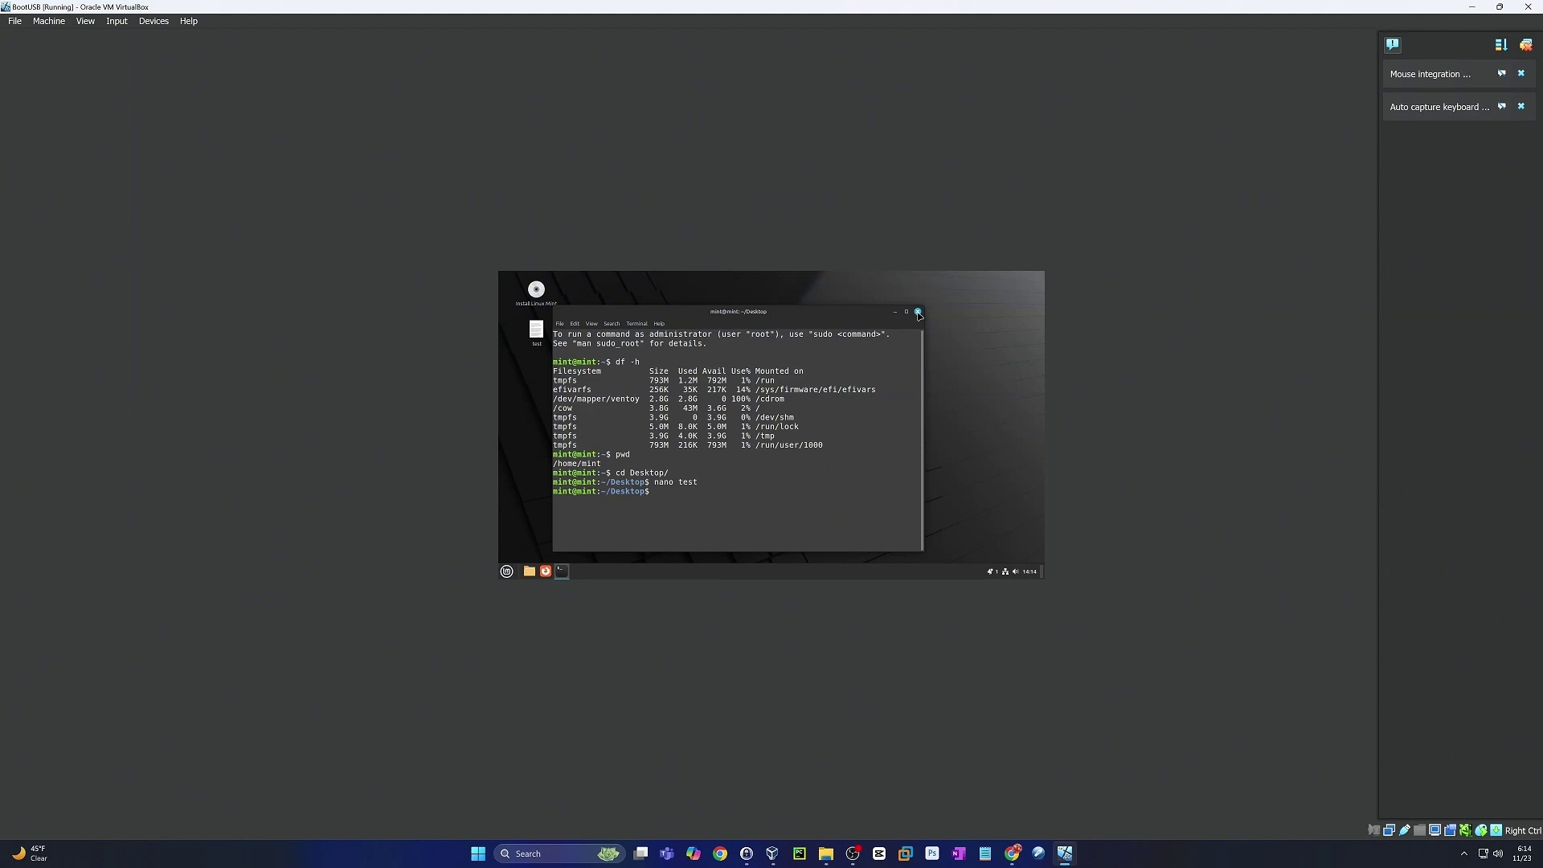
click(918, 311)
double_click(537, 331)
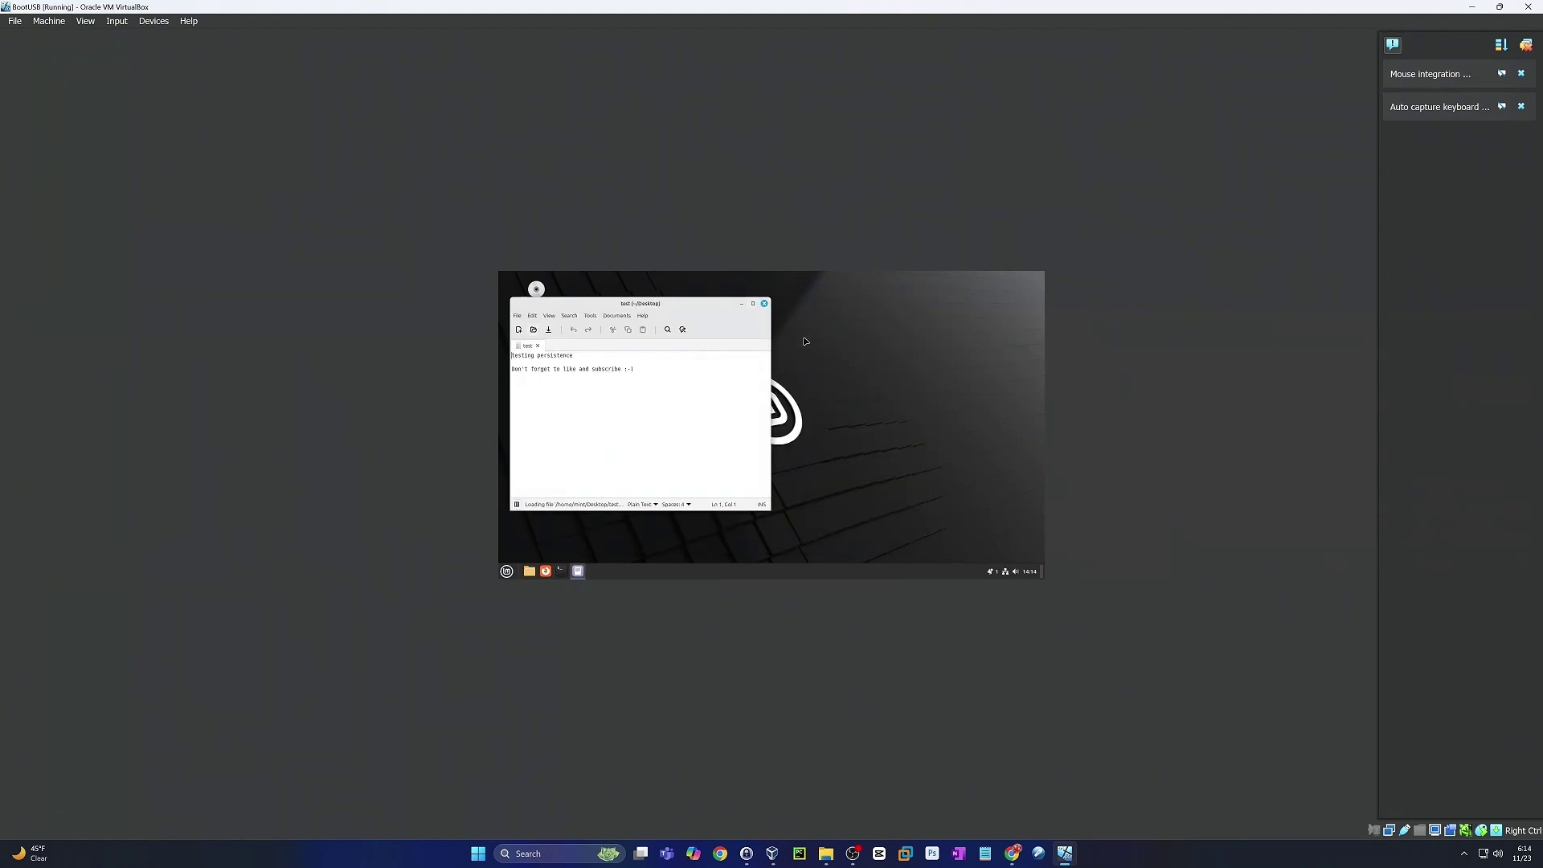
click(765, 303)
click(562, 572)
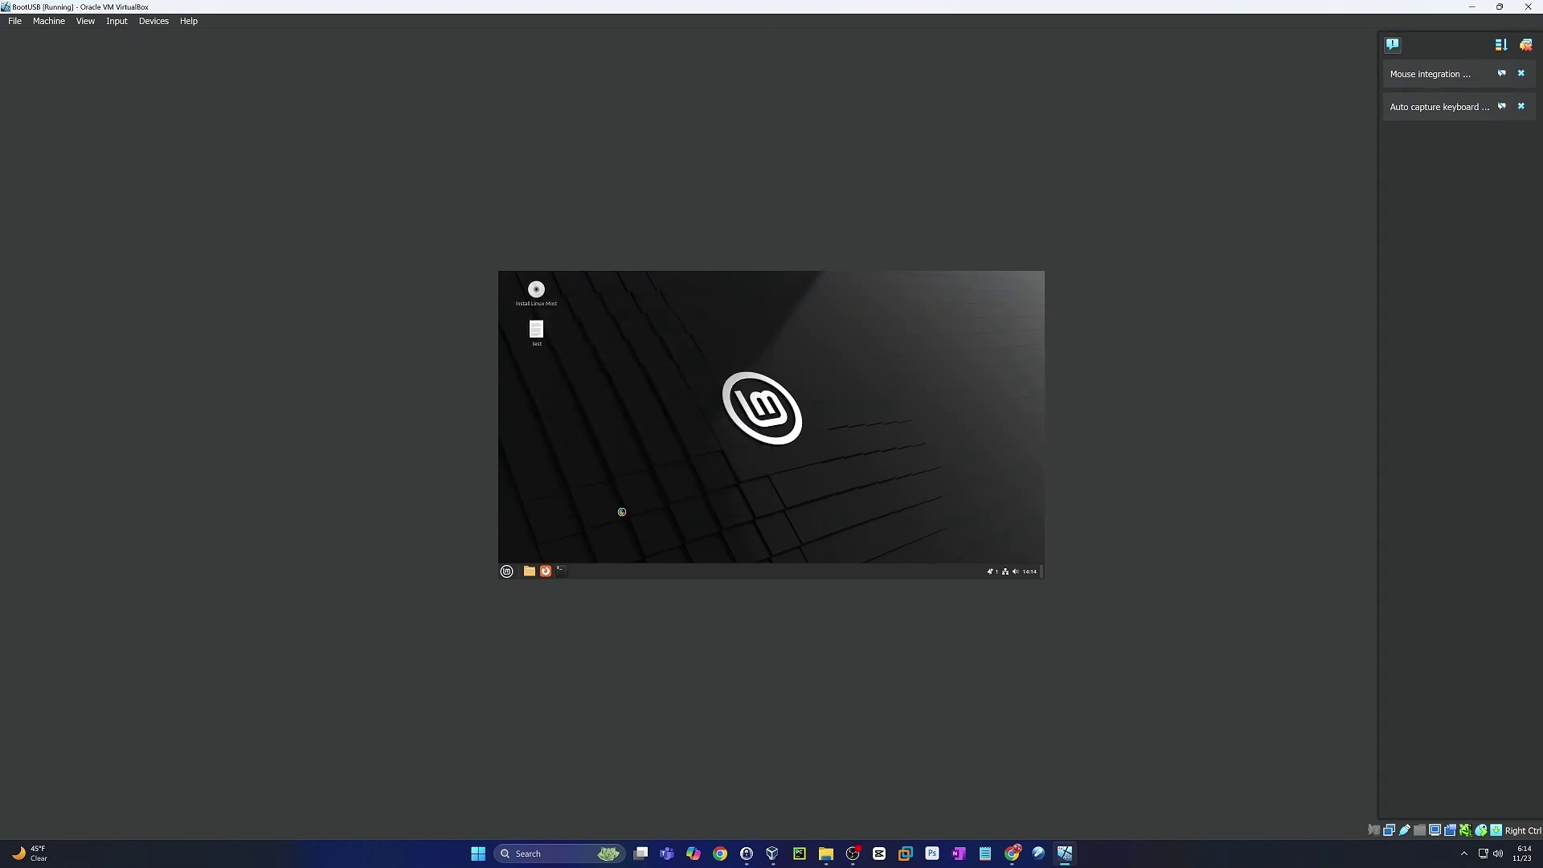
Run 'shutdown now' to restart, then boot Mint22.iso from the Ventoy menu with persistence.
text(shutdown now)
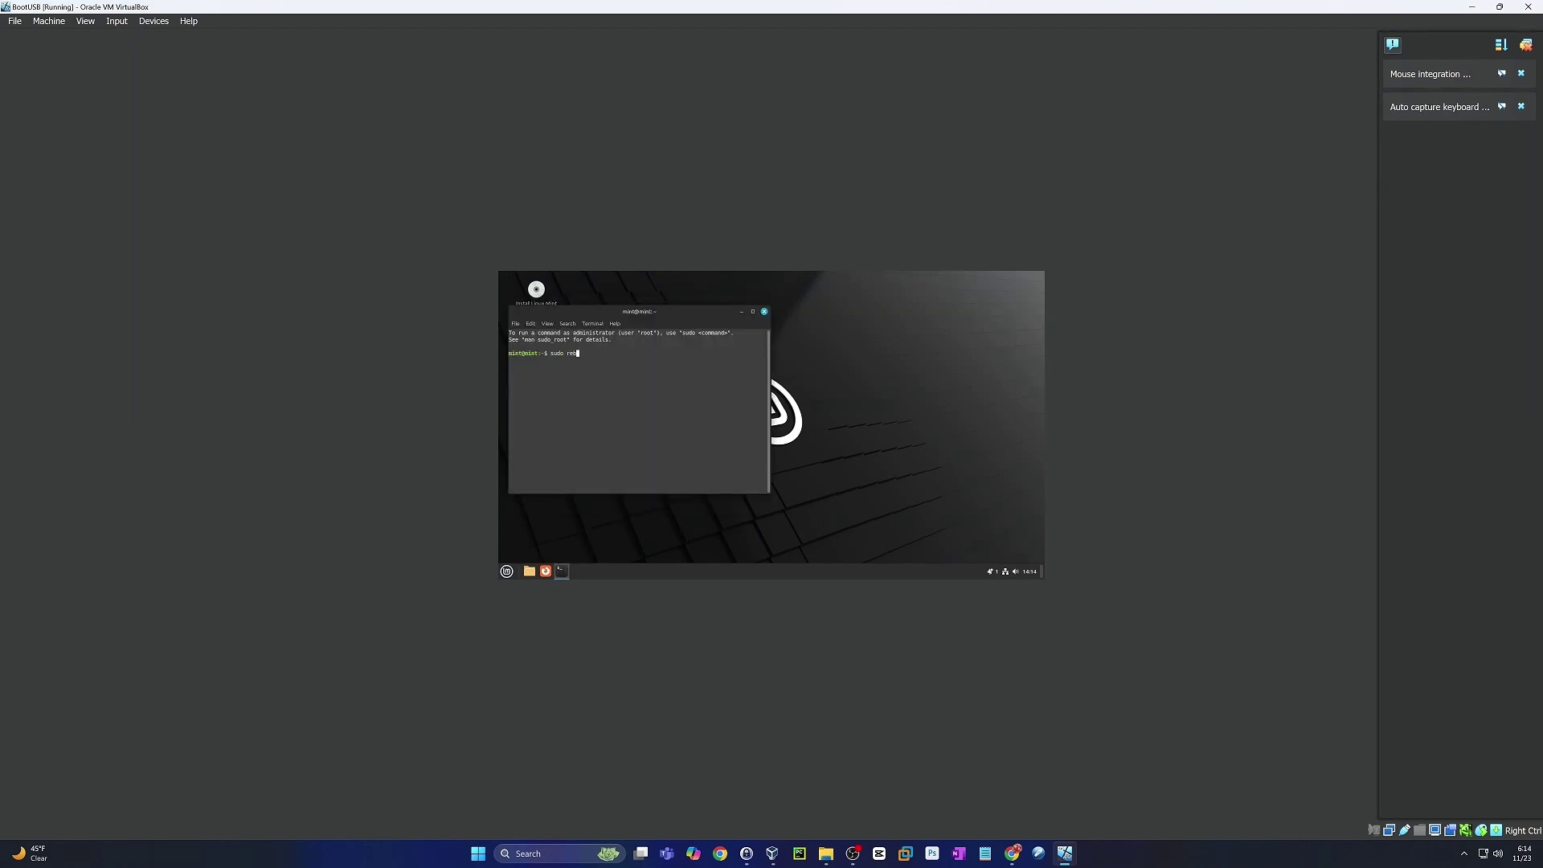
key(Return)
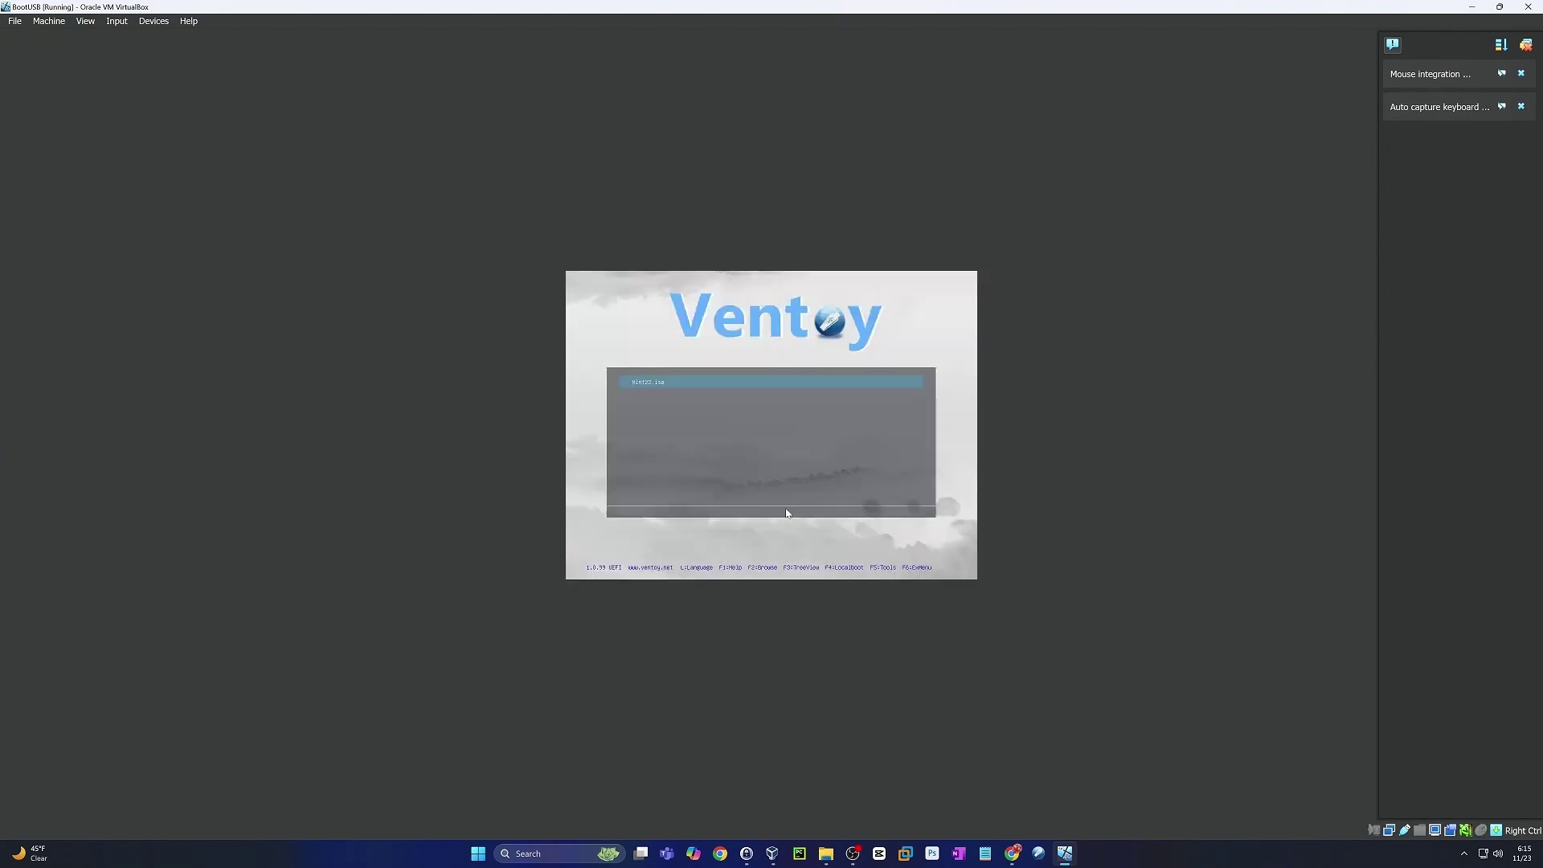
click(787, 513)
key(Return)
key(Return)
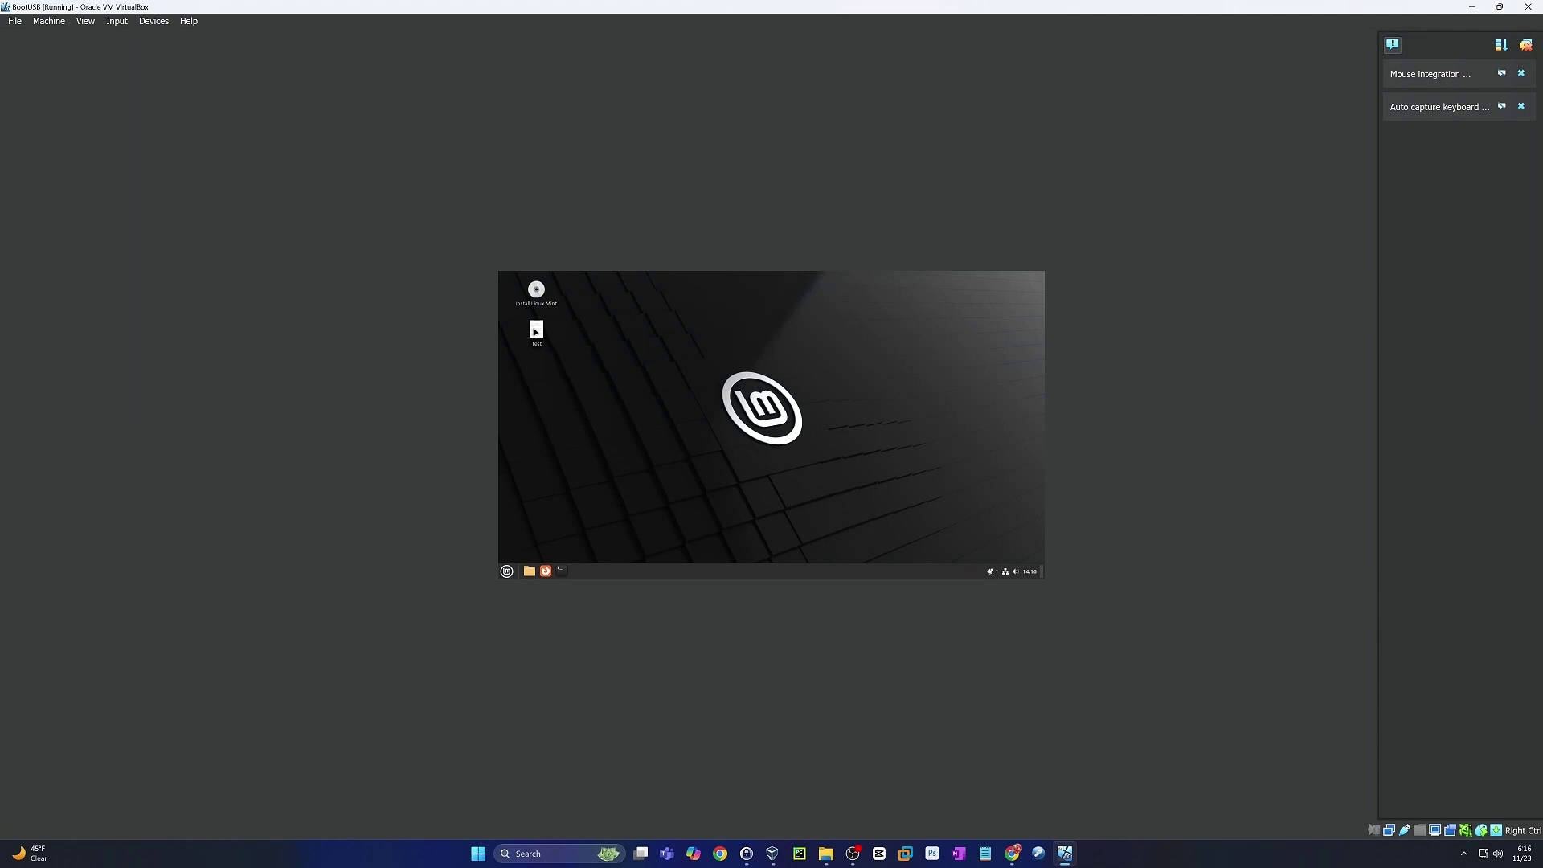
Open the test file from the Mint desktop and confirm both saved lines survived the reboot.
click(537, 331)
double_click(538, 335)
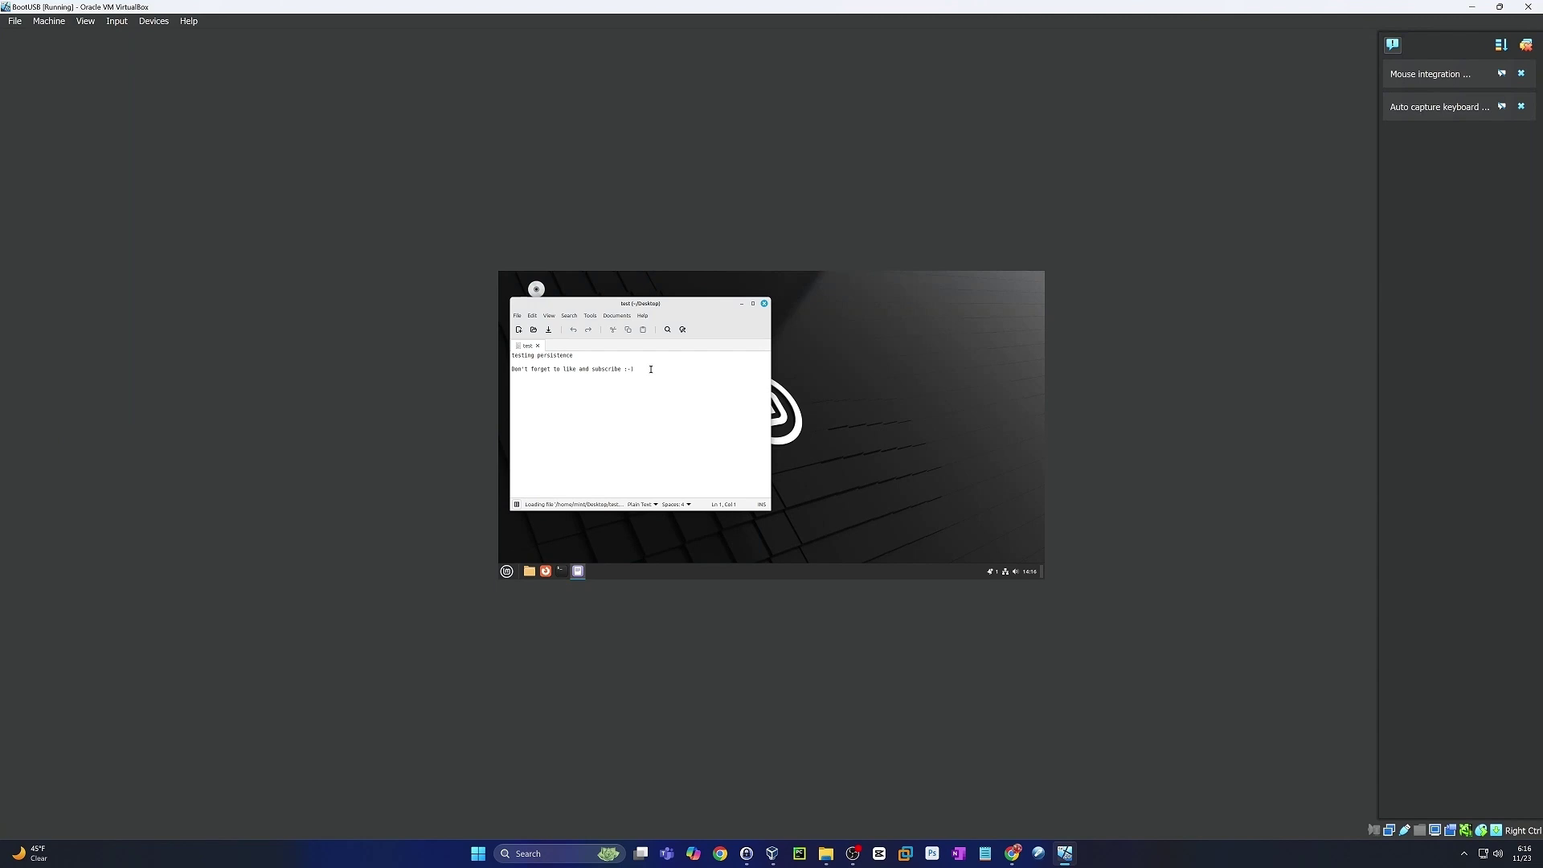
drag(652, 369, 379, 307)
click(641, 391)
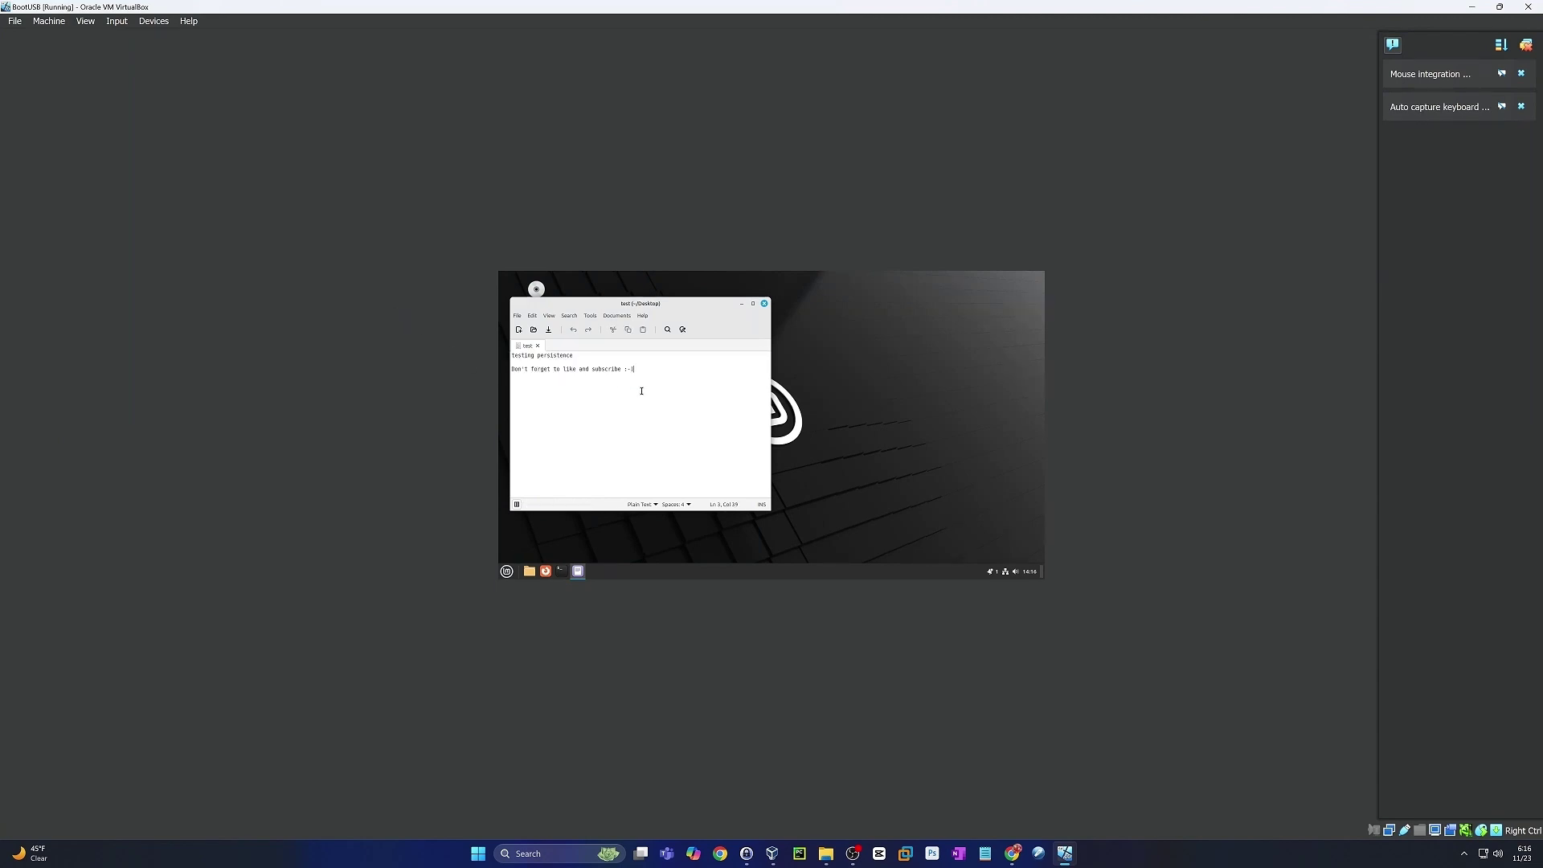